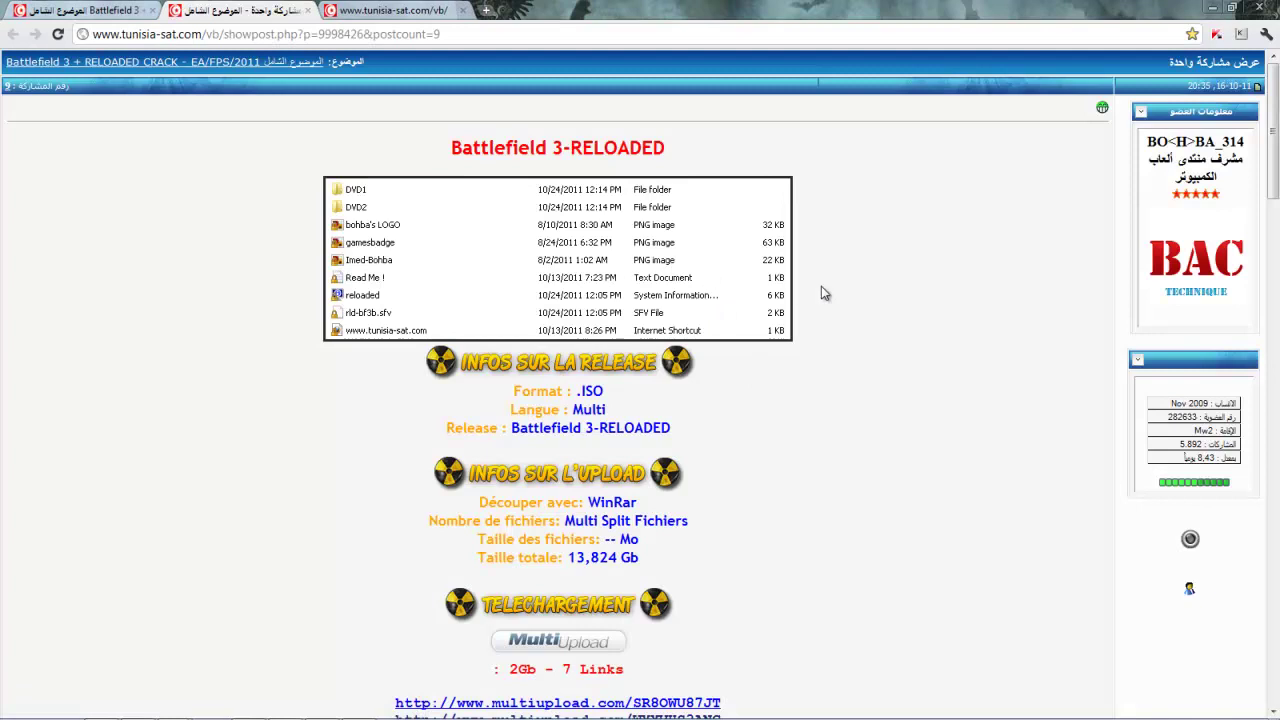
Review the Battlefield 3-RELOADED forum post, including its release details, download links, installation instructions and archive screenshots.
triple_click(453, 70)
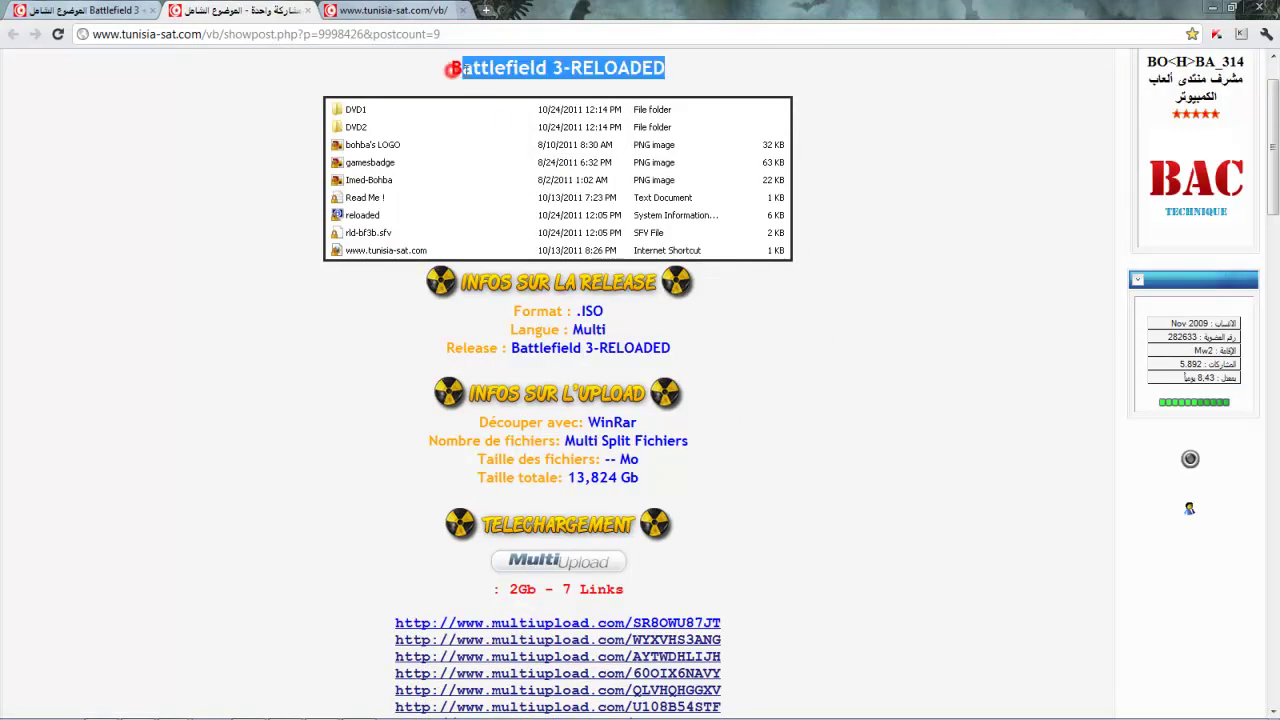
click(457, 72)
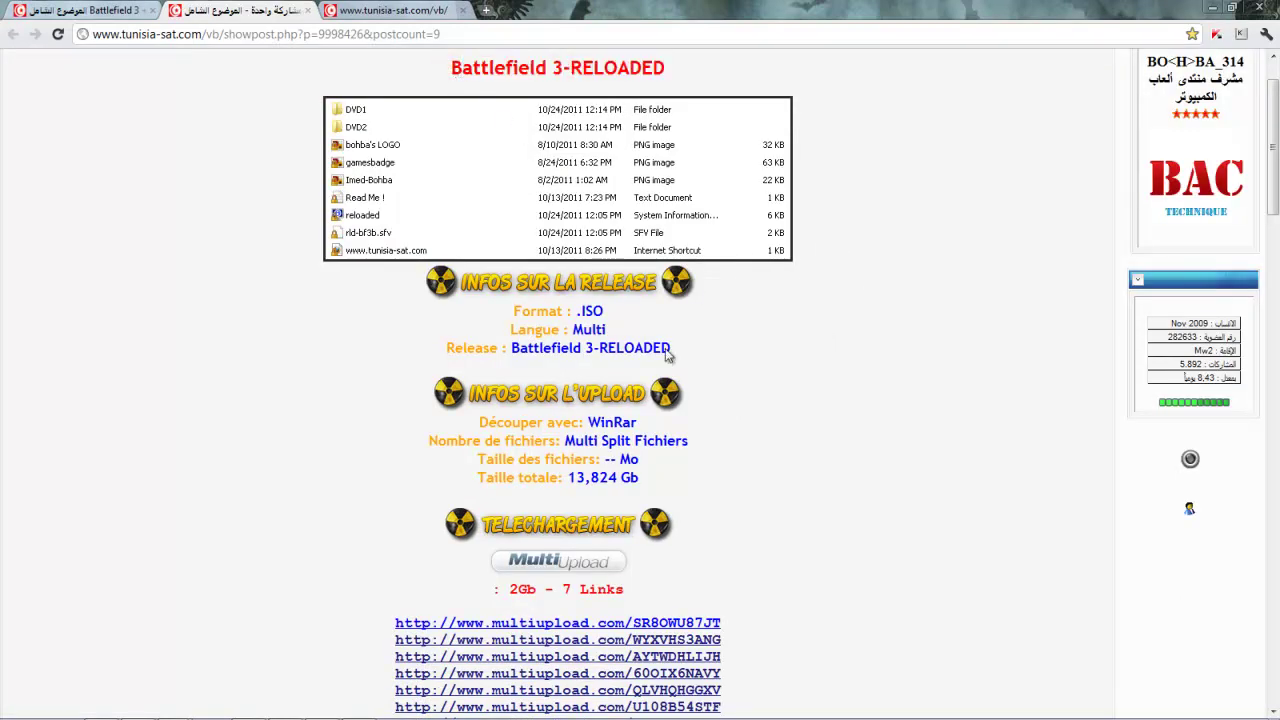
scroll(694, 443, down, 6)
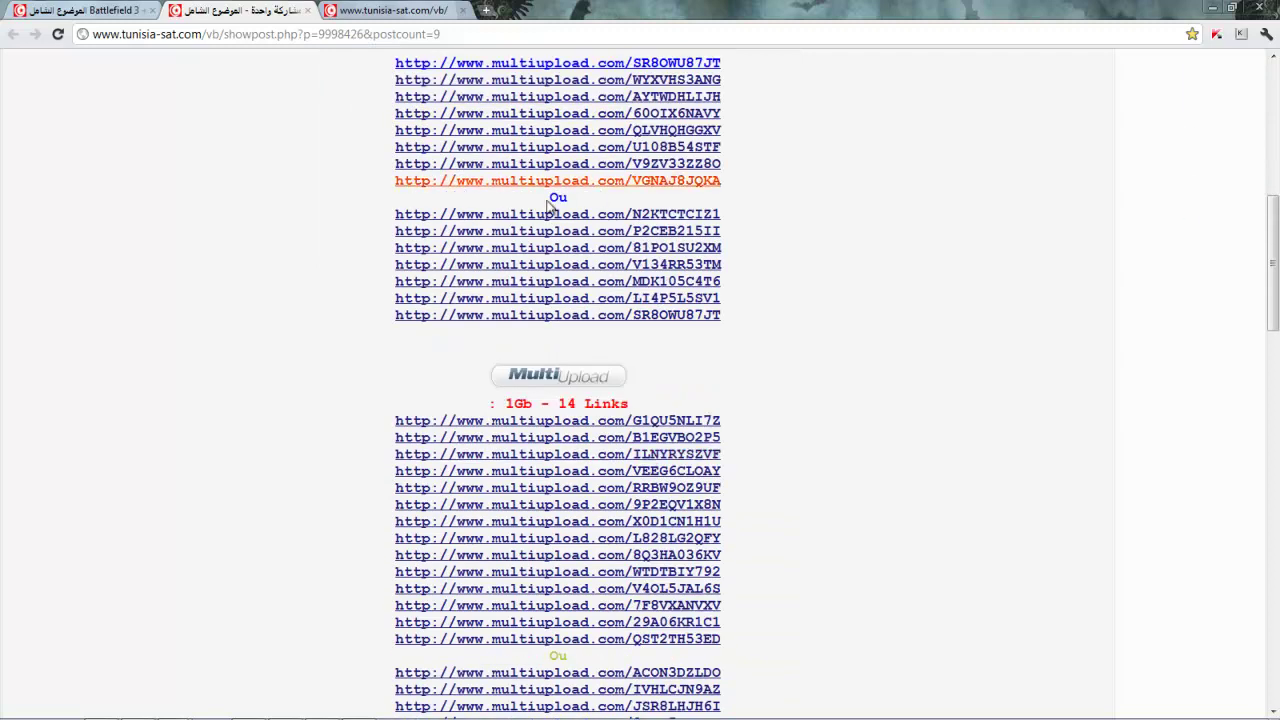
scroll(548, 383, down, 1)
scroll(575, 545, down, 3)
scroll(590, 482, down, 3)
scroll(628, 480, down, 3)
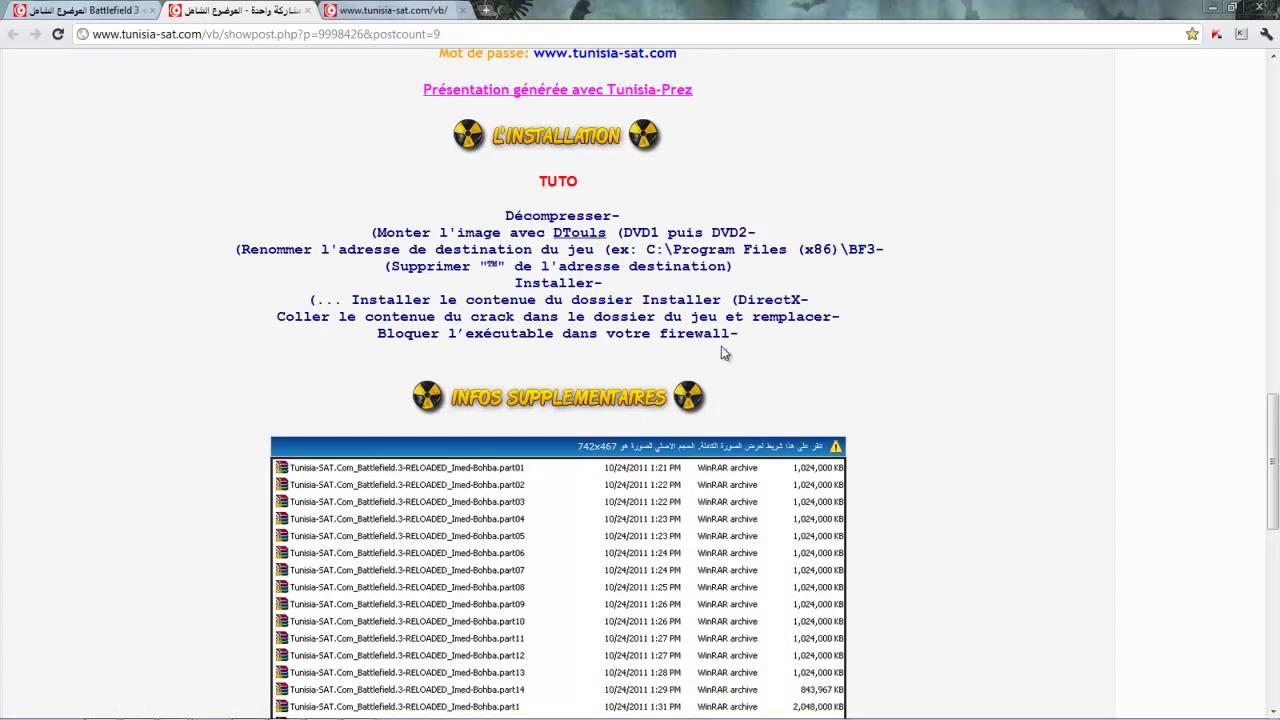
scroll(721, 346, down, 8)
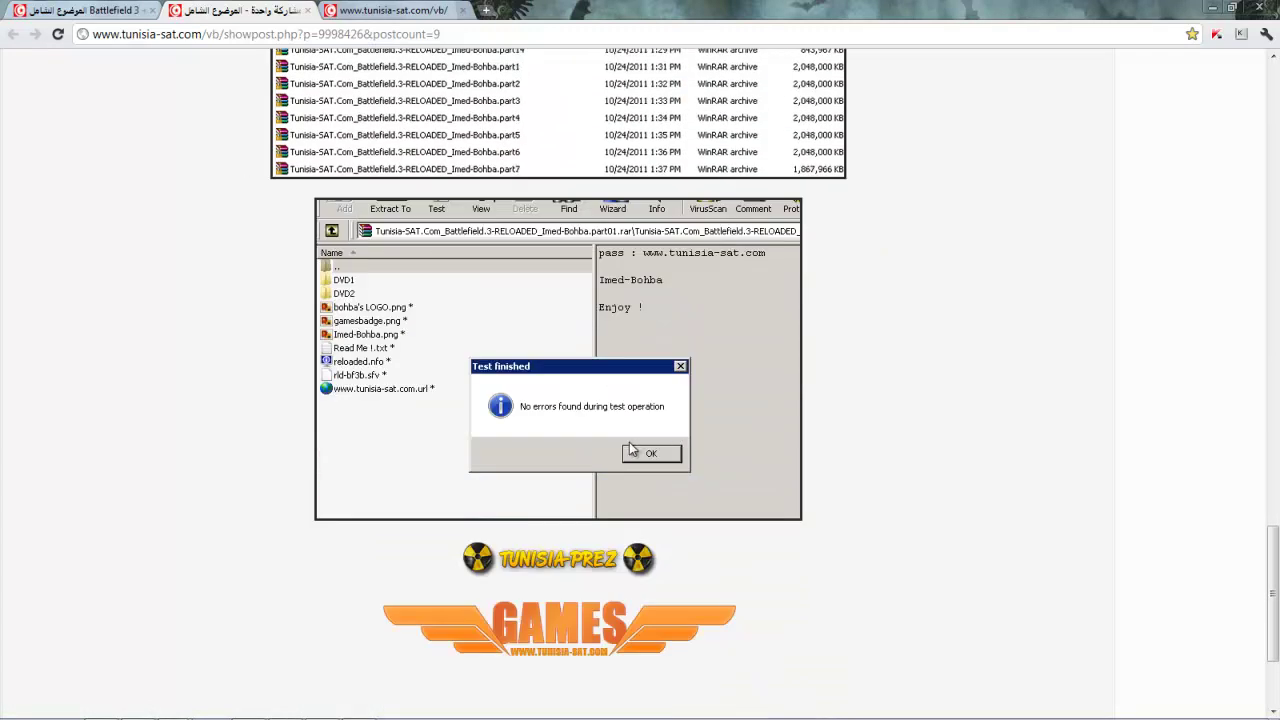
scroll(630, 448, down, 3)
scroll(560, 648, up, 20)
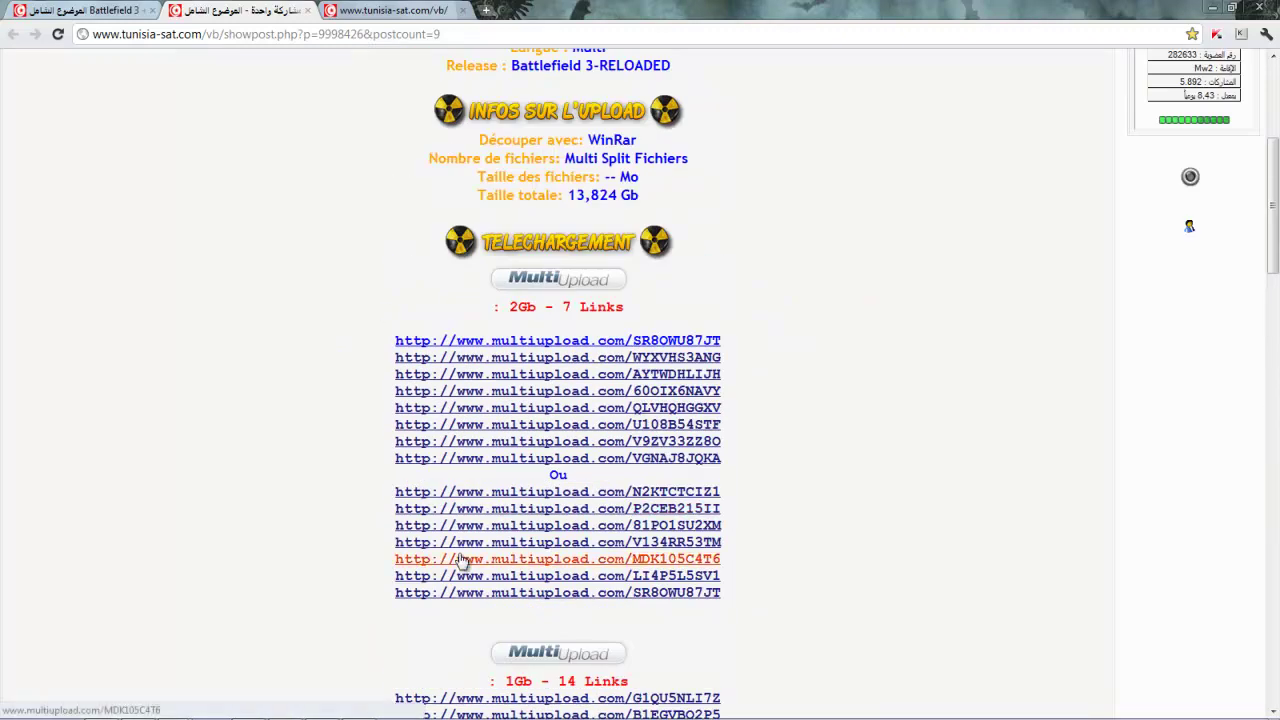
Switch to Notepad and add the lines "tout d'abord il faut telecharger le jeux" and "apres on commence" below the existing text.
key(alt+Tab)
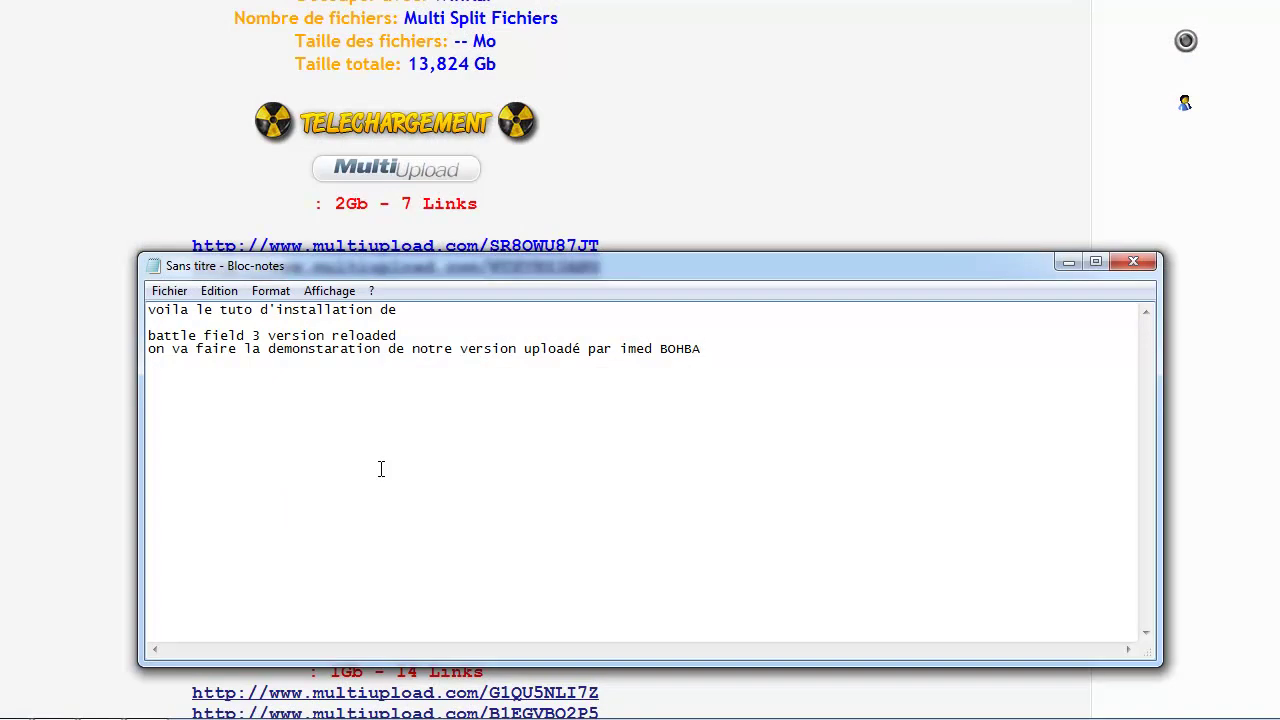
text(tout d'abord il faut telecharger)
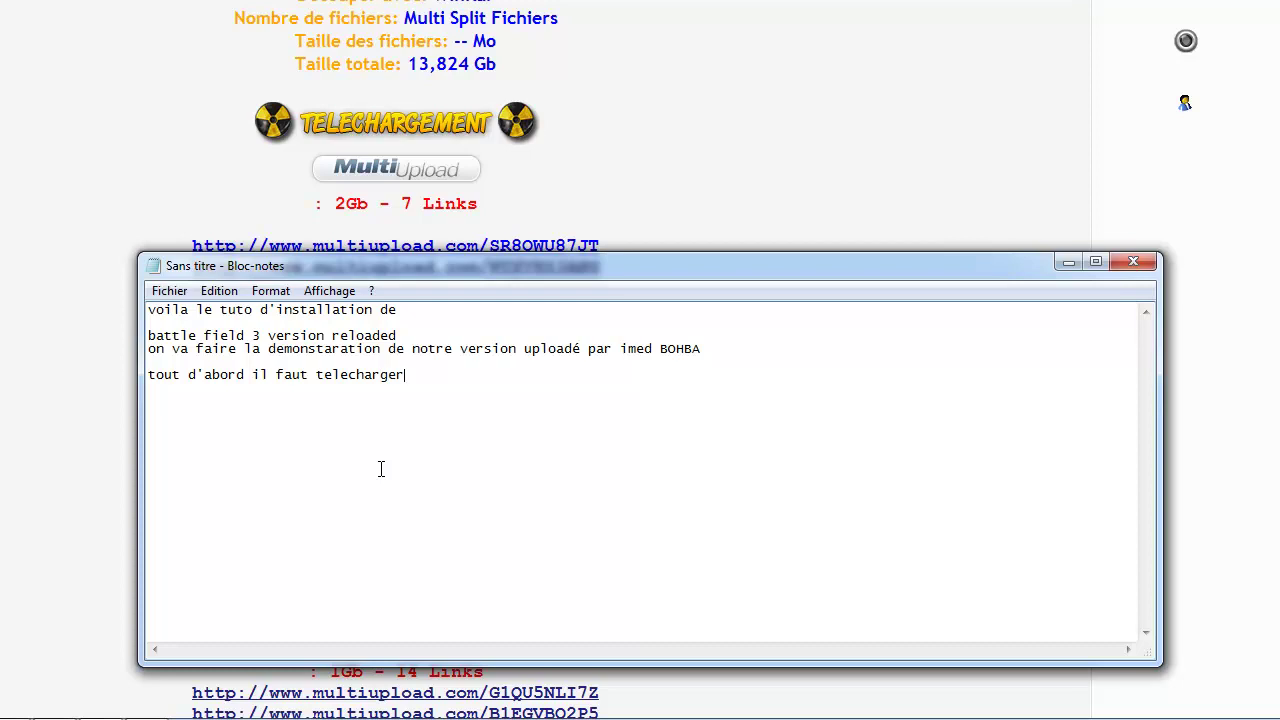
text( le jeux ap)
text(res)
text( on comm)
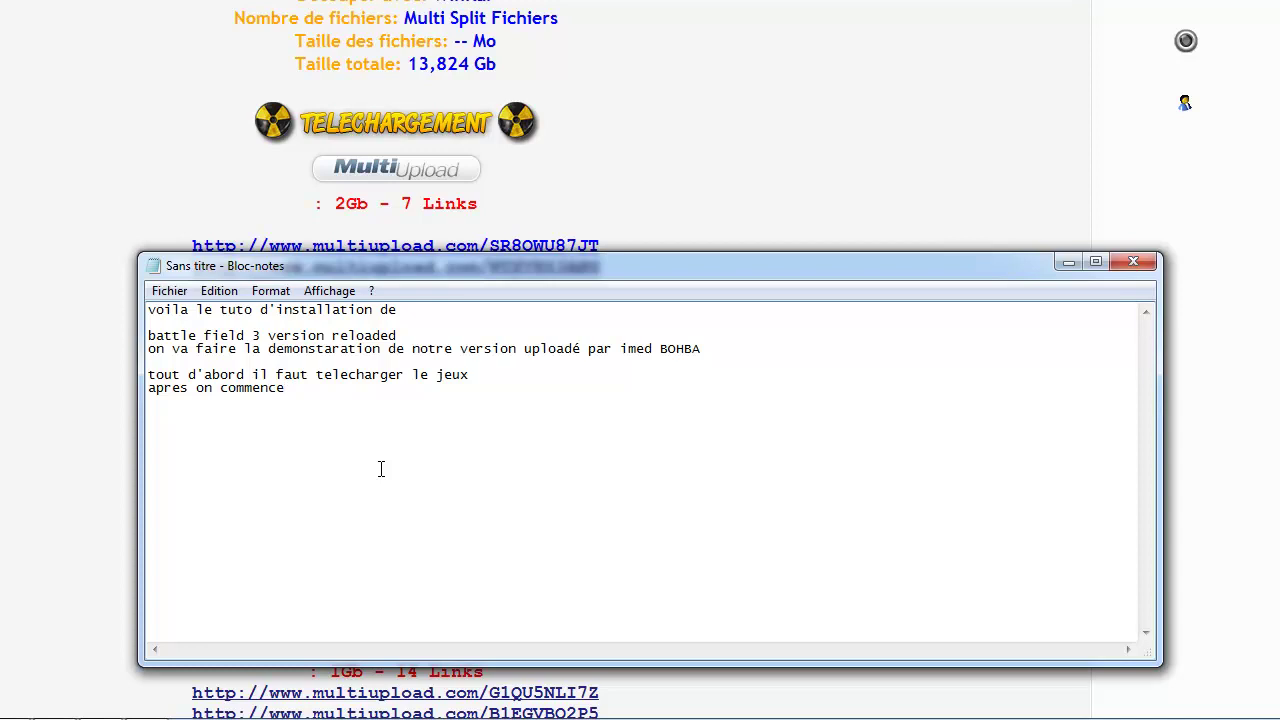
text(ence)
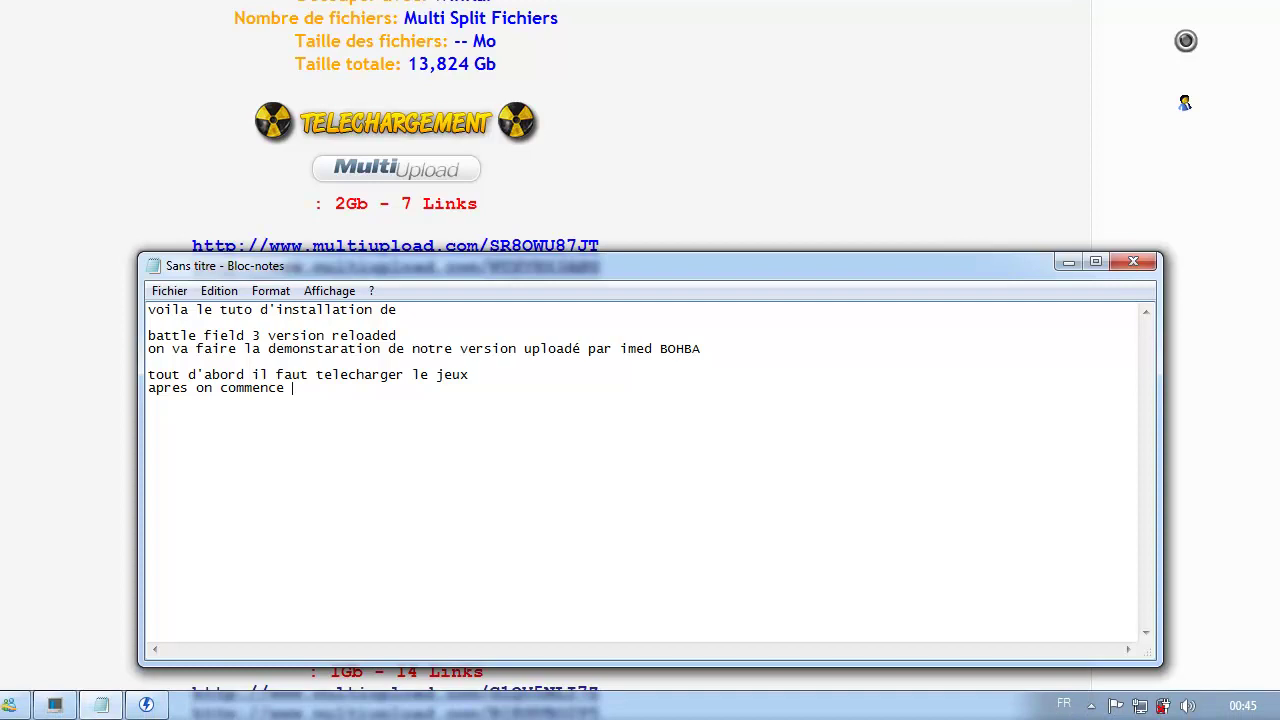
Open the Downloads folder on drive C: from the desktop and browse its Battlefield 3 RAR archives.
click(1275, 710)
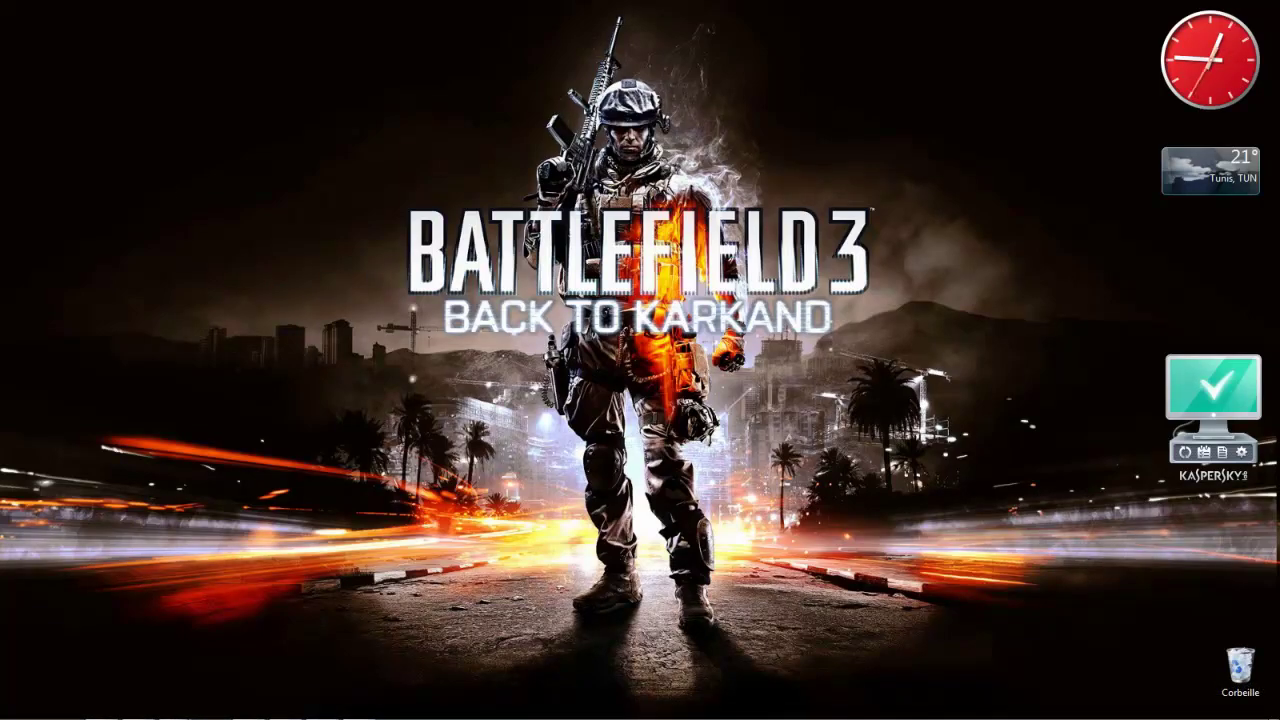
mouse_move(503, 20)
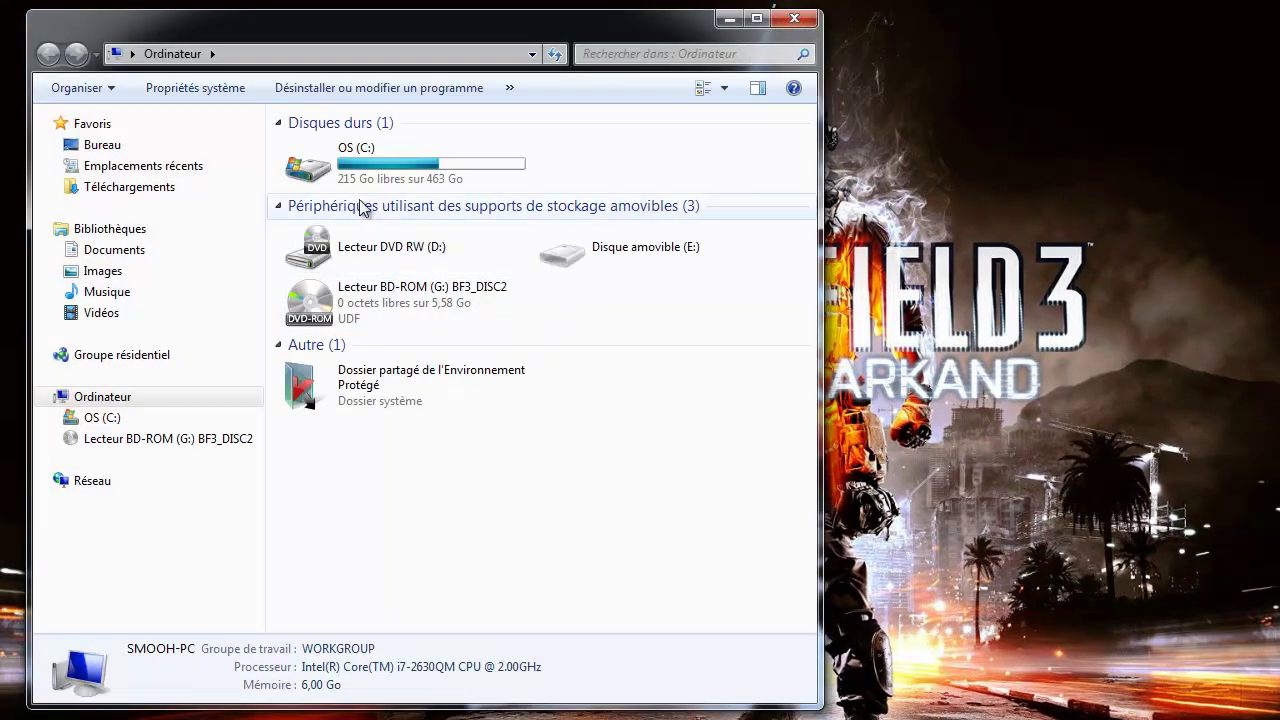
click(351, 184)
double_click(351, 184)
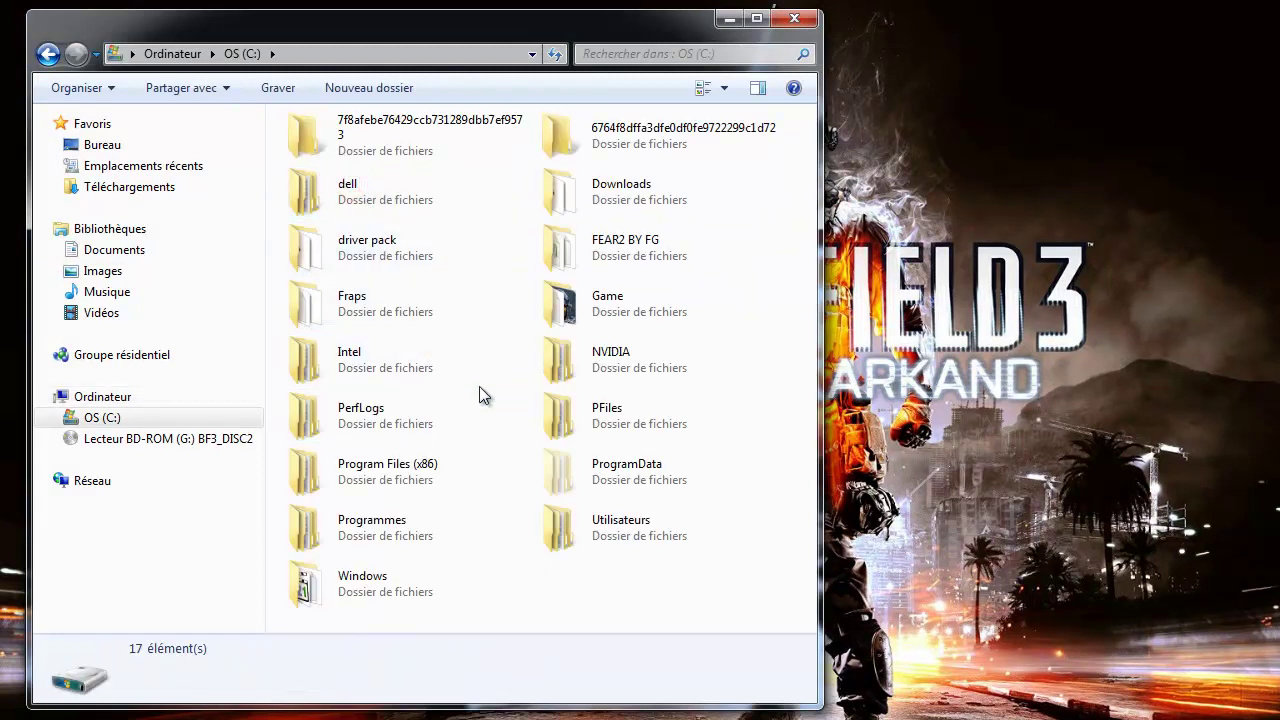
double_click(578, 206)
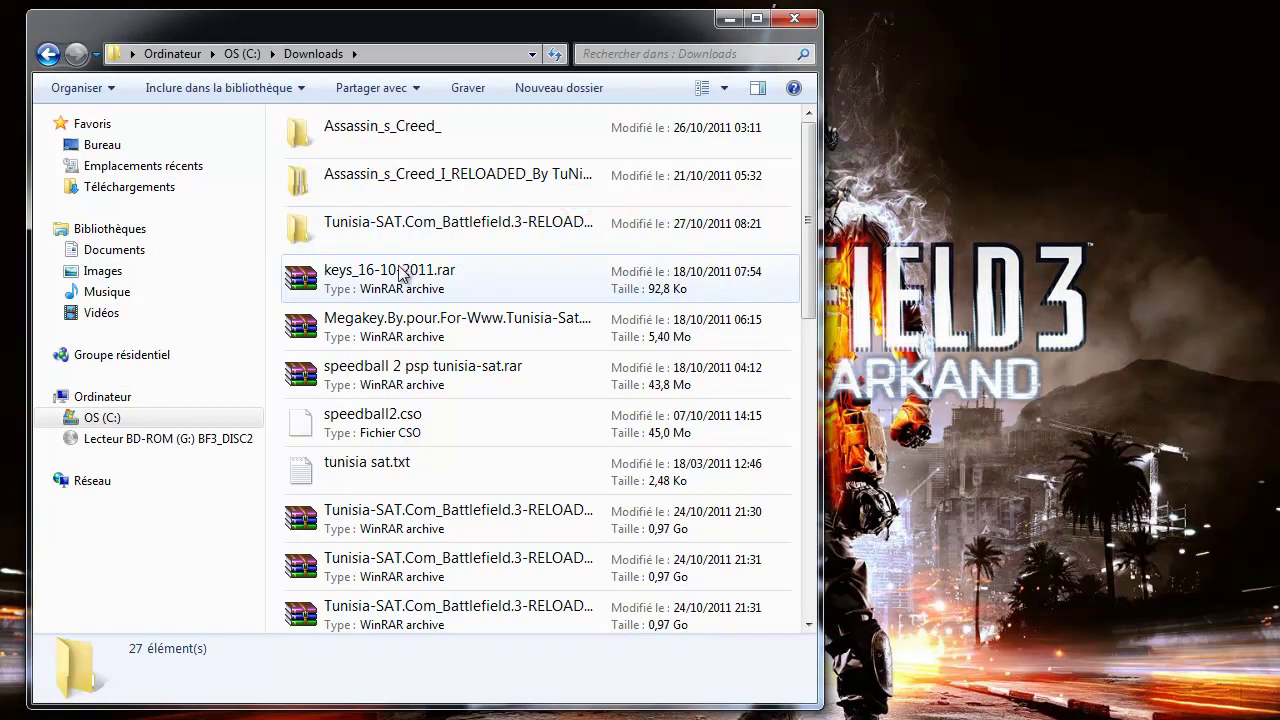
scroll(410, 500, down, 3)
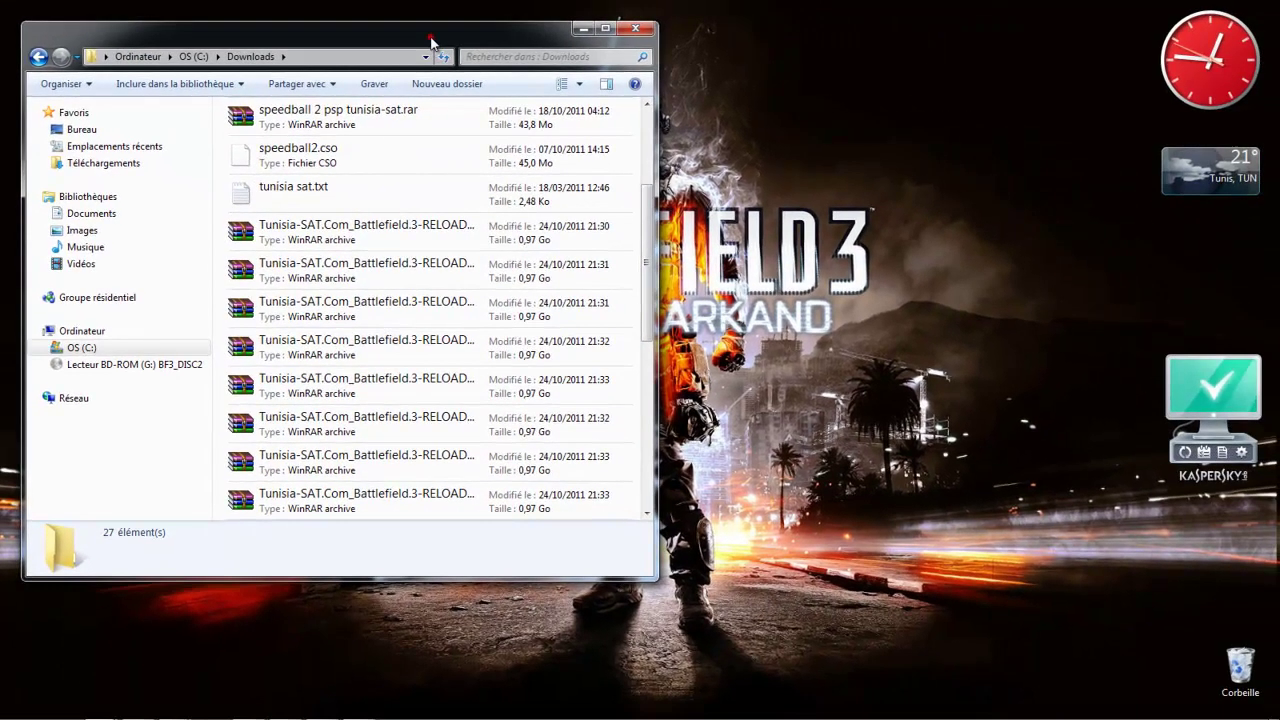
drag(532, 28, 0, 72)
scroll(327, 355, down, 5)
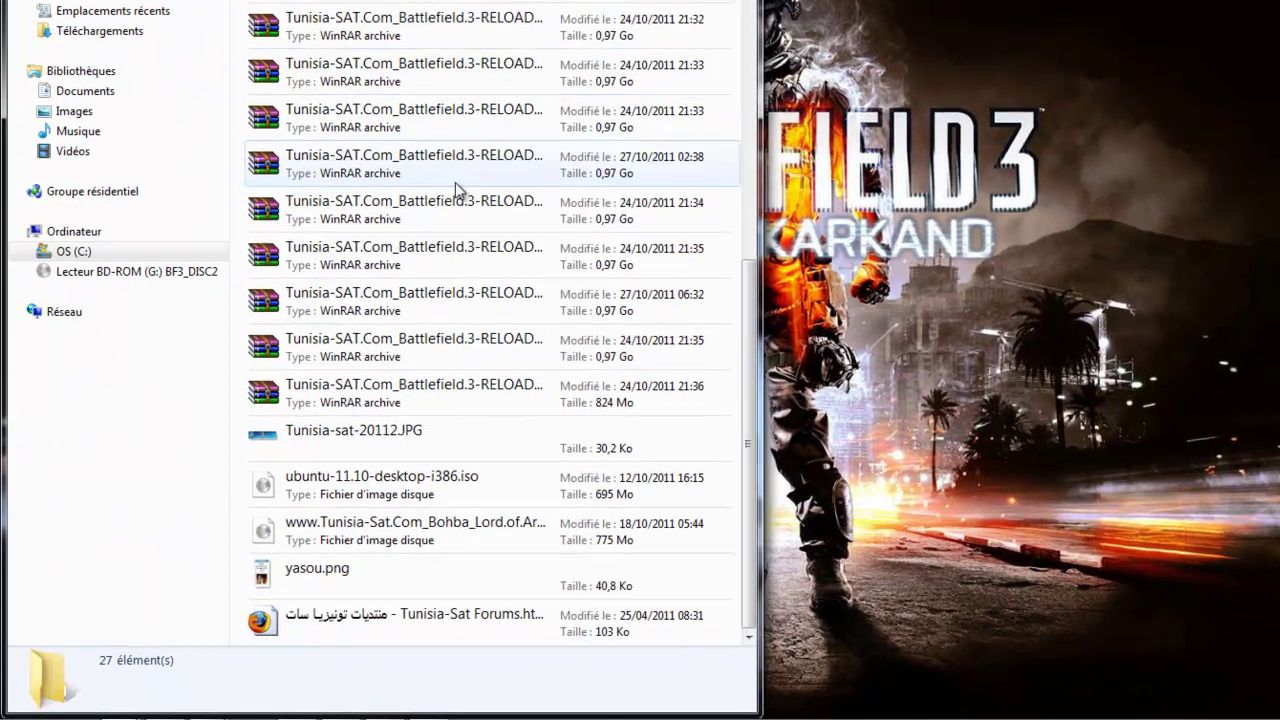
scroll(375, 300, up, 2)
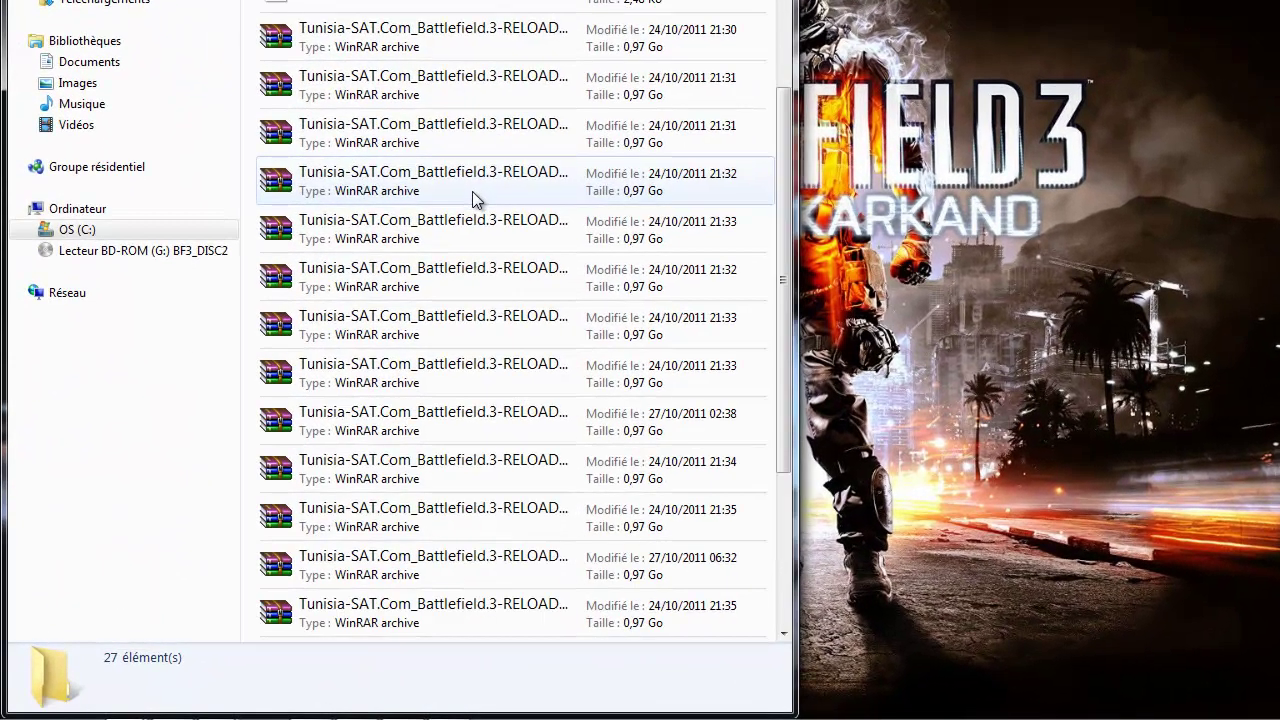
Replace the whole Notepad text with the lines "voila les fichiers téléchargés ." and "on fait comme suit".
mouse_move(577, 707)
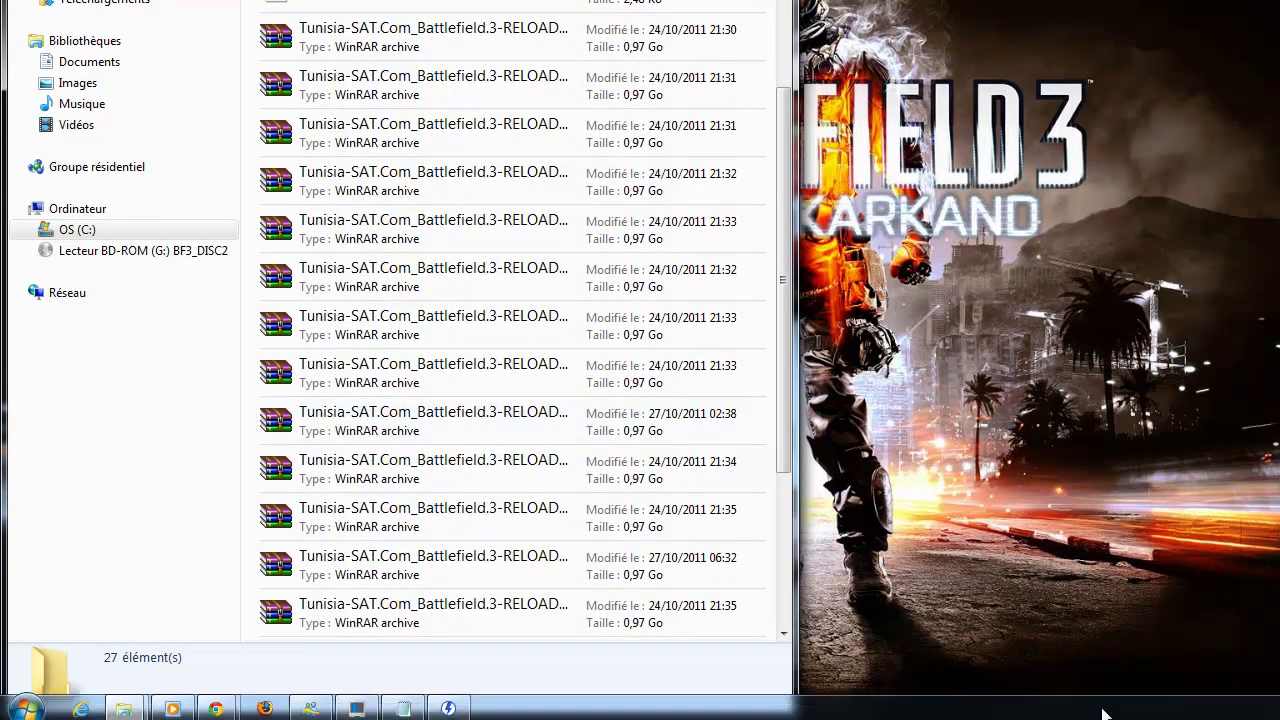
click(403, 705)
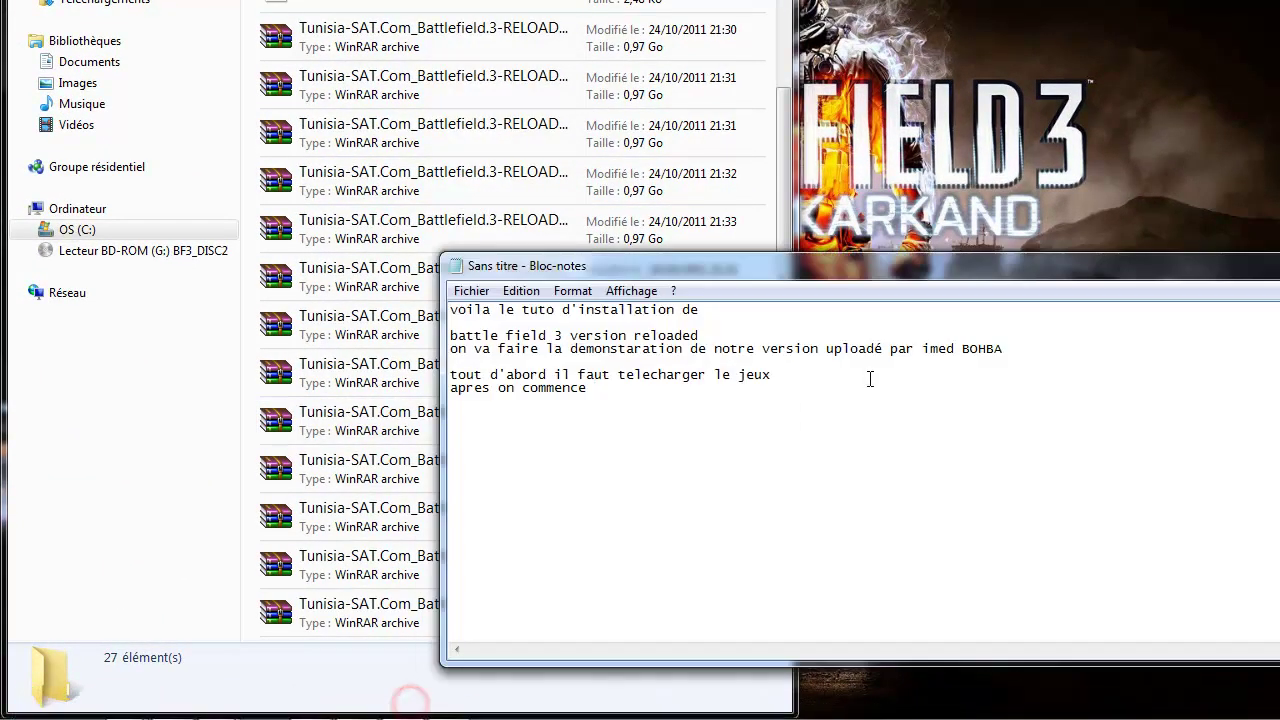
click(851, 415)
key(ctrl+a)
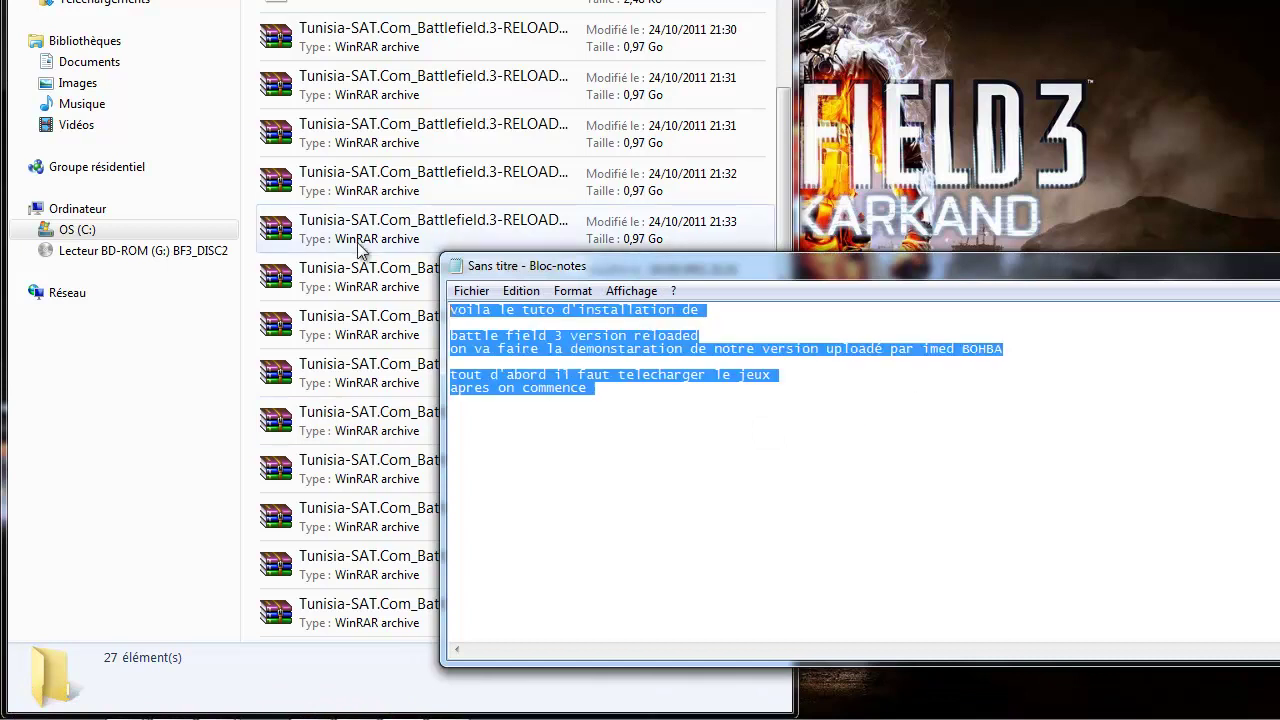
key(Delete)
text(voila les )
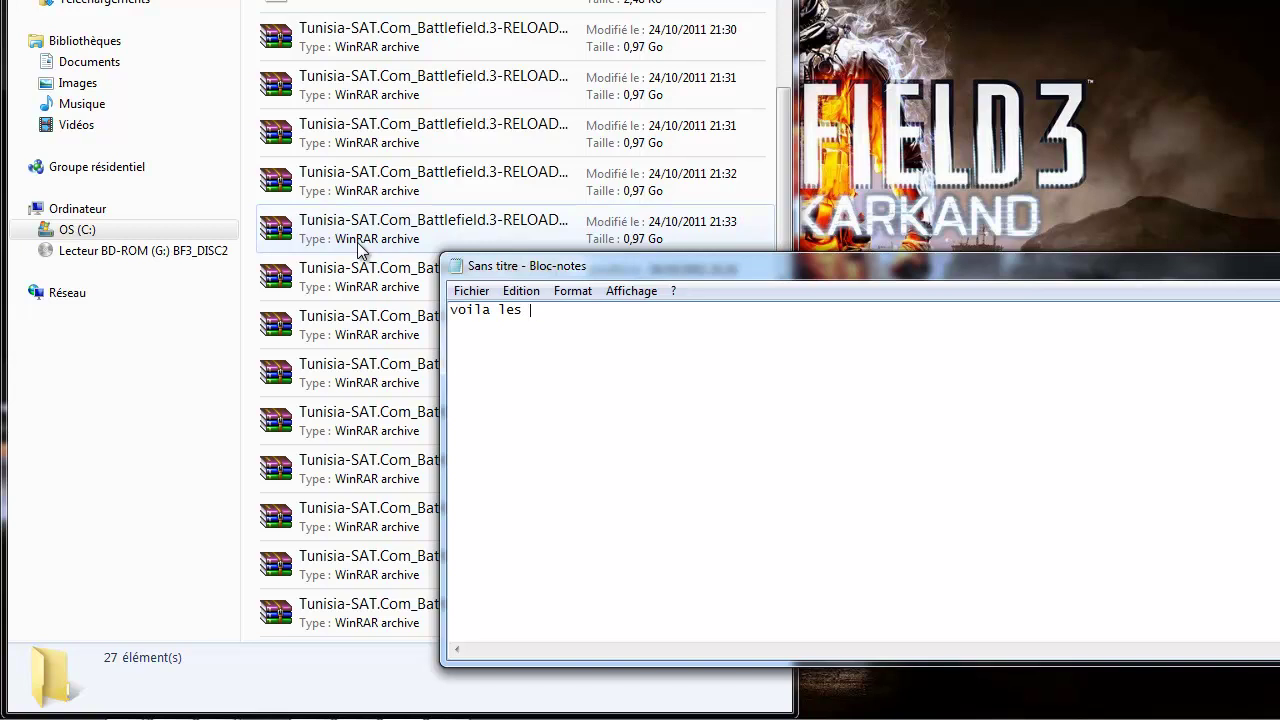
text(fichiers téléchargés .)
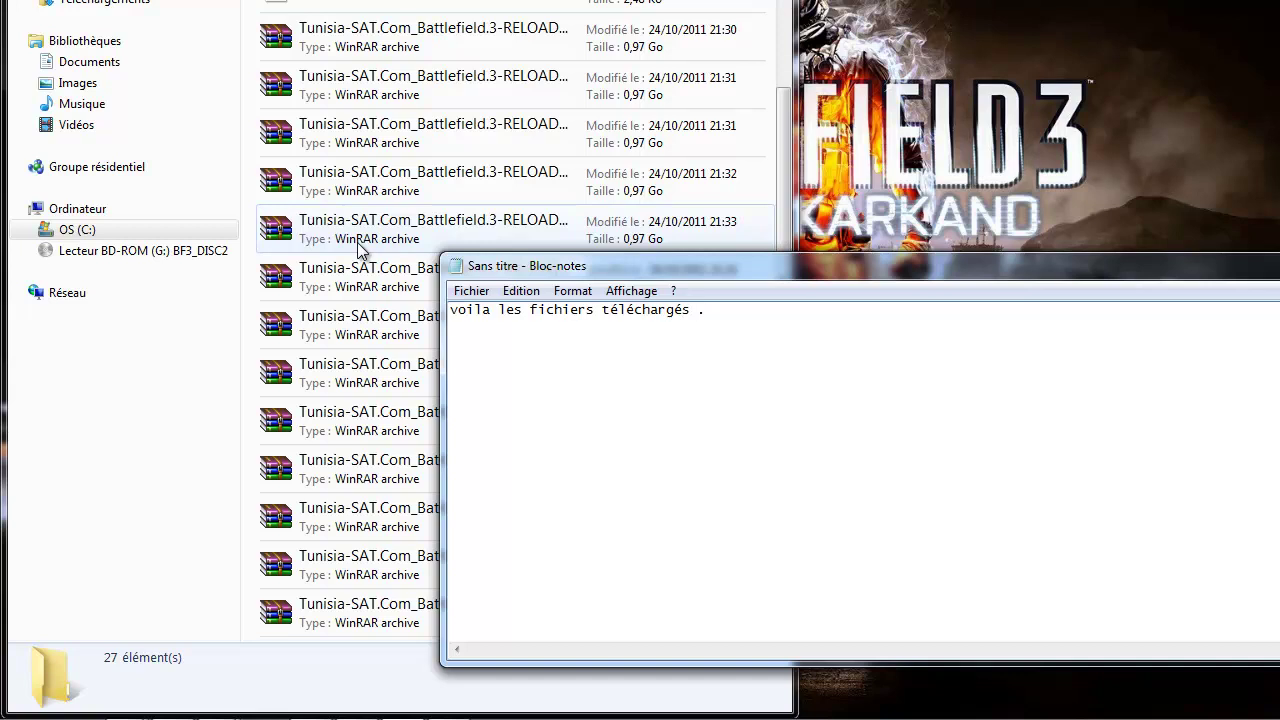
text(on fait)
text( comme )
text(suit)
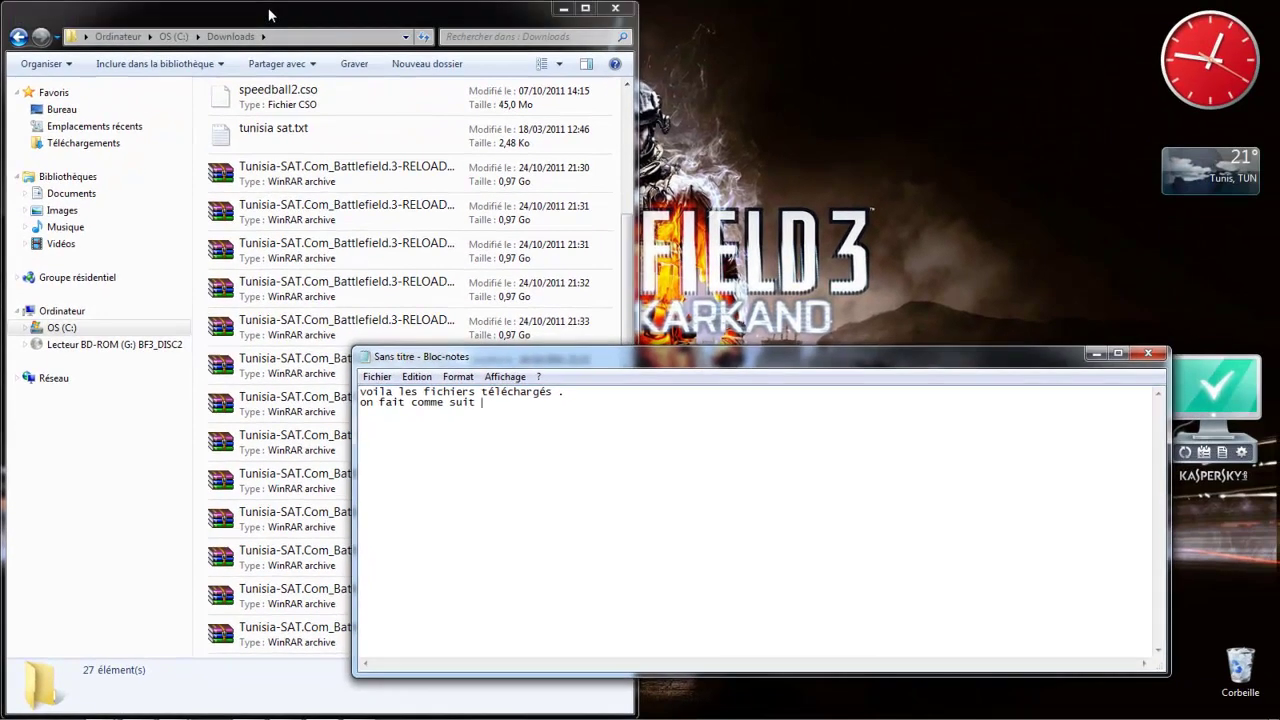
Maximize the Downloads window and show the extraction options for the Battlefield 3 part01 archive.
click(268, 14)
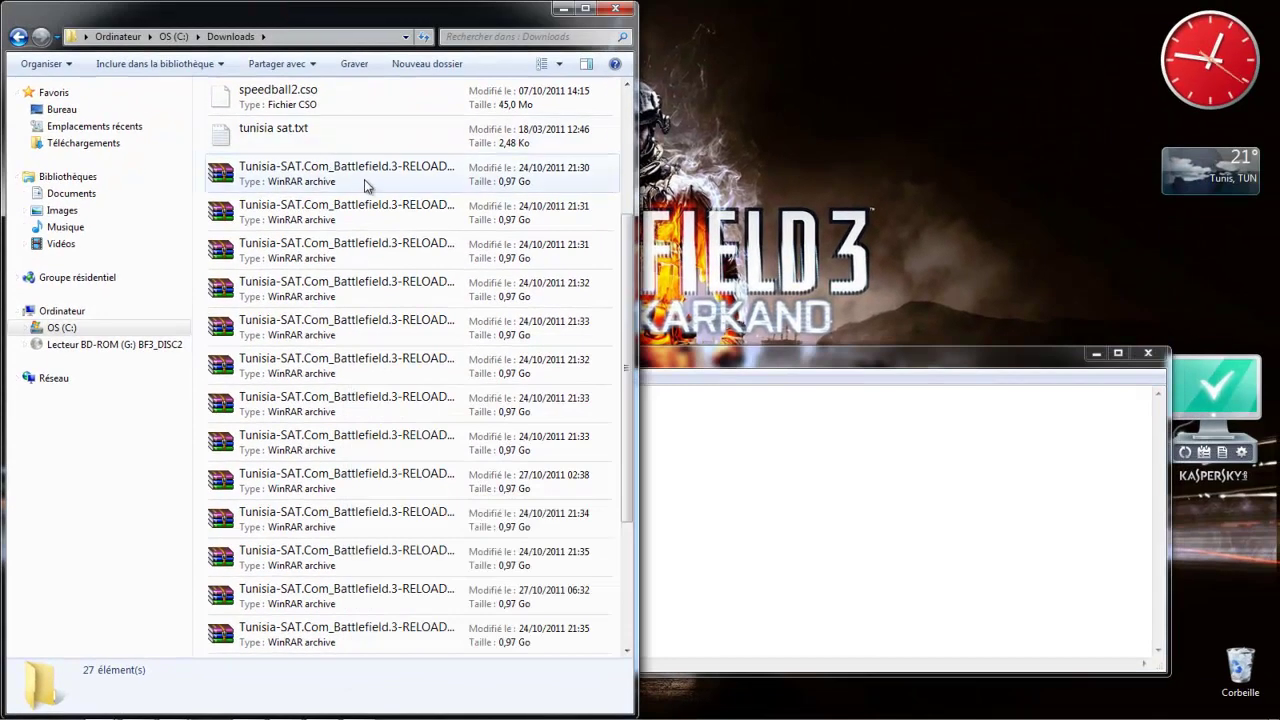
click(585, 8)
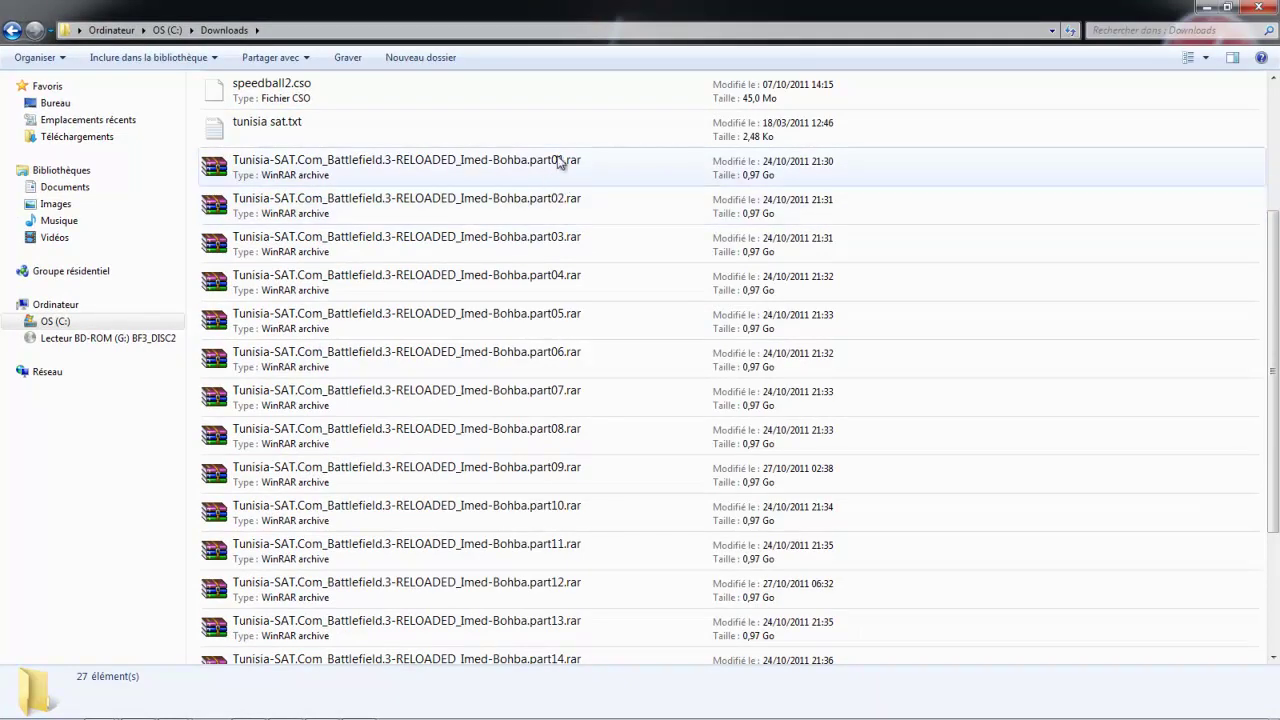
click(326, 172)
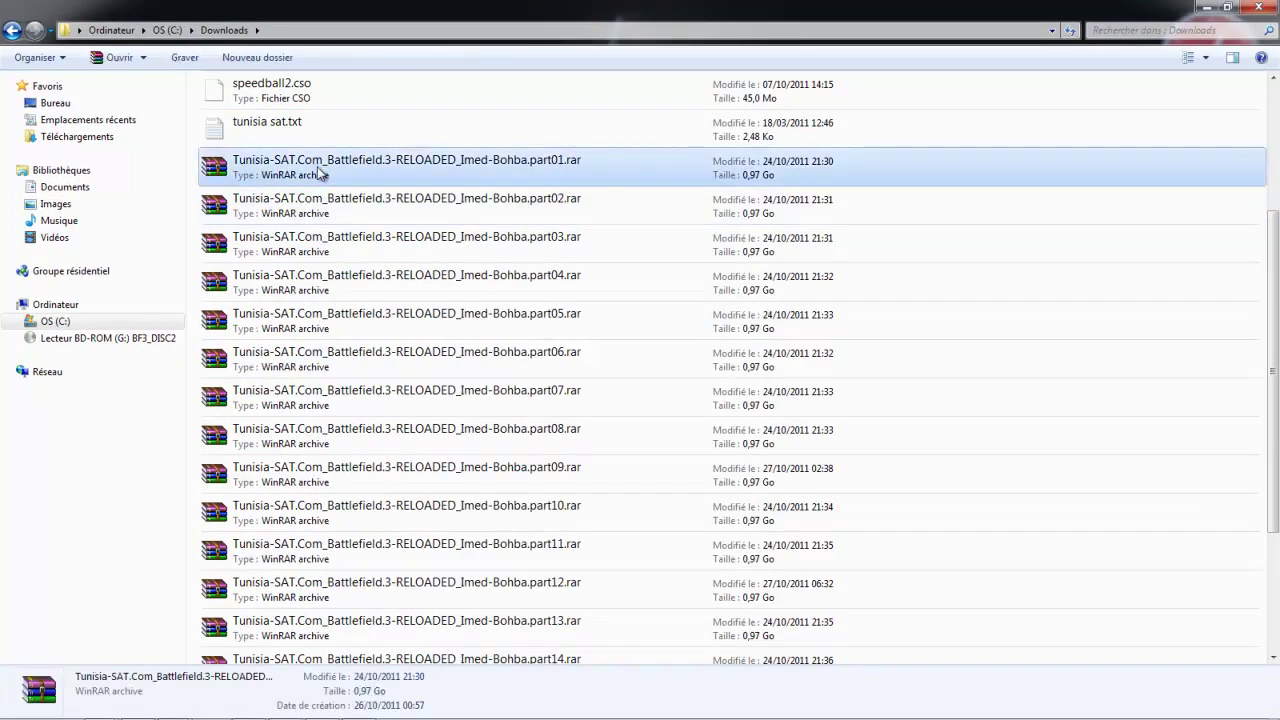
right_click(324, 172)
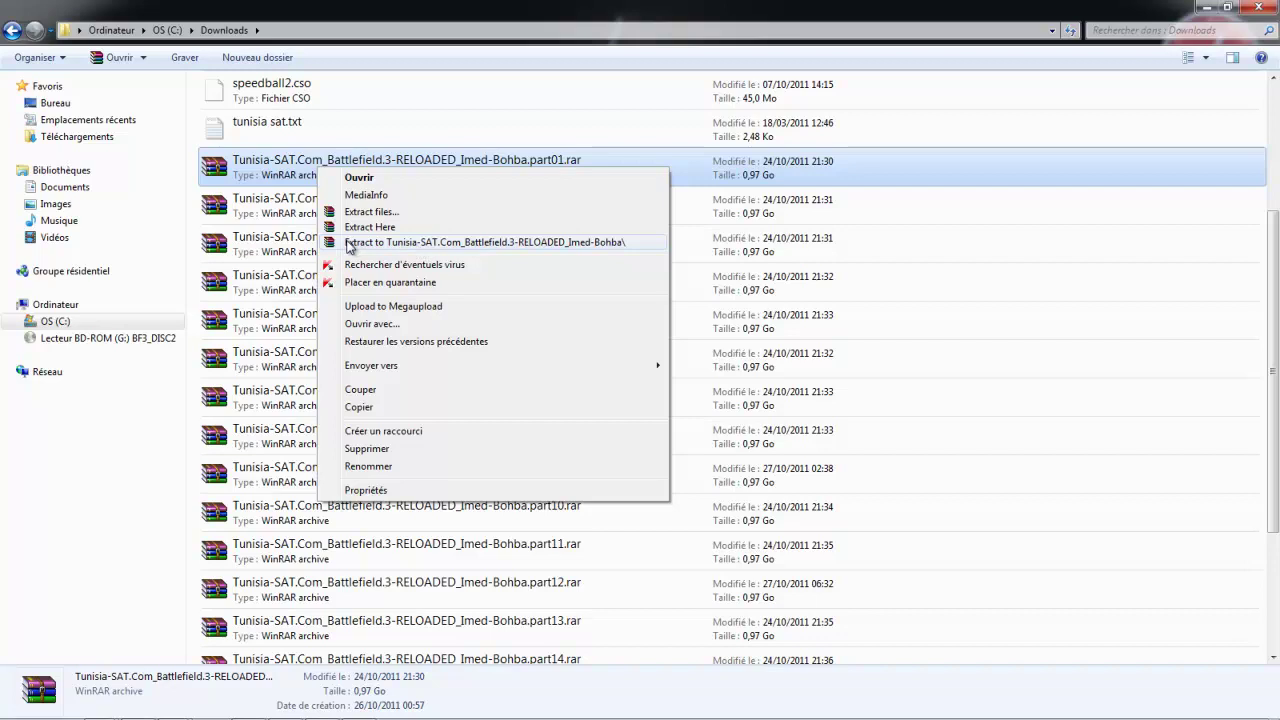
Return to the Notepad notes and add the line "on fait l'extraction dans un dossier".
key(alt+Tab)
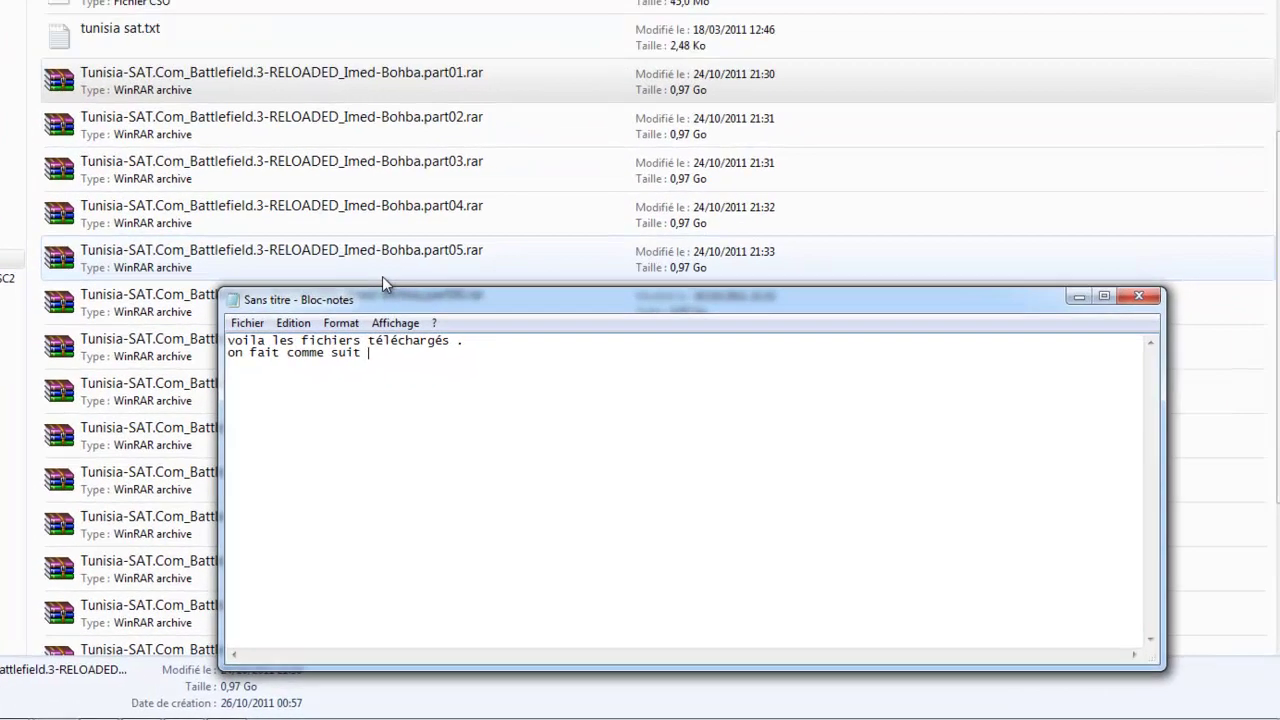
text(on )
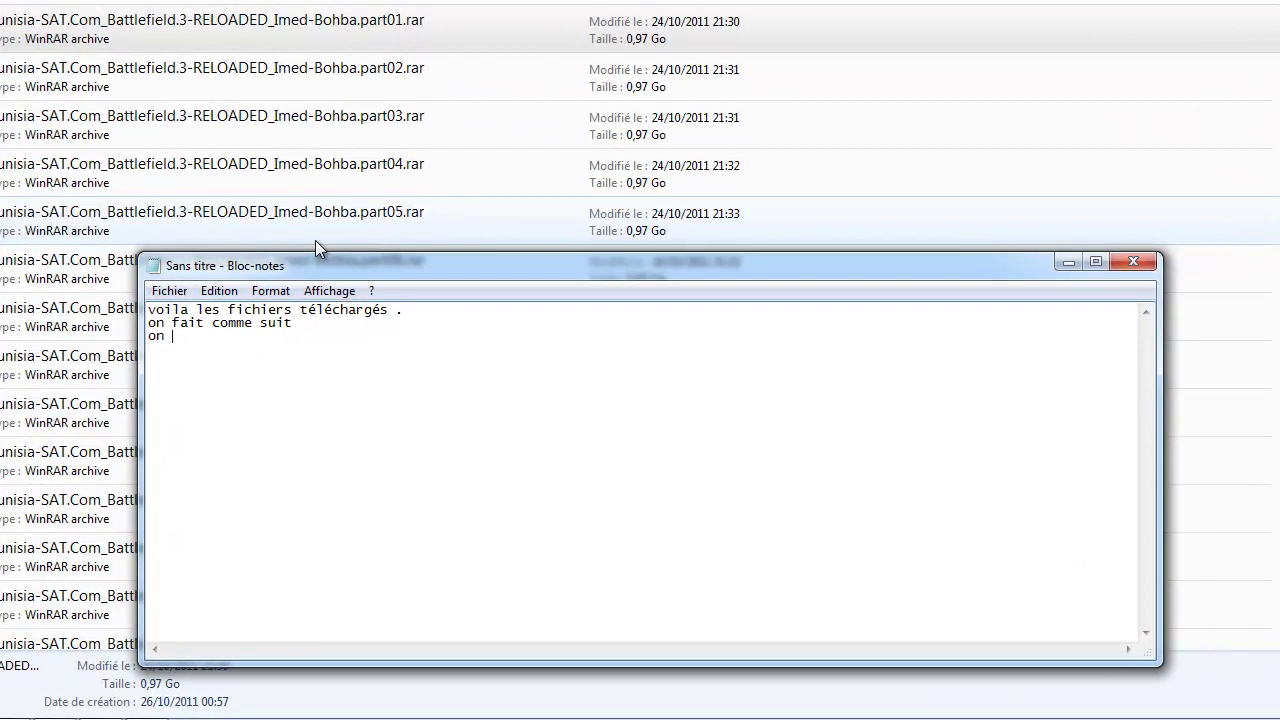
text(fait l'extraction dans un )
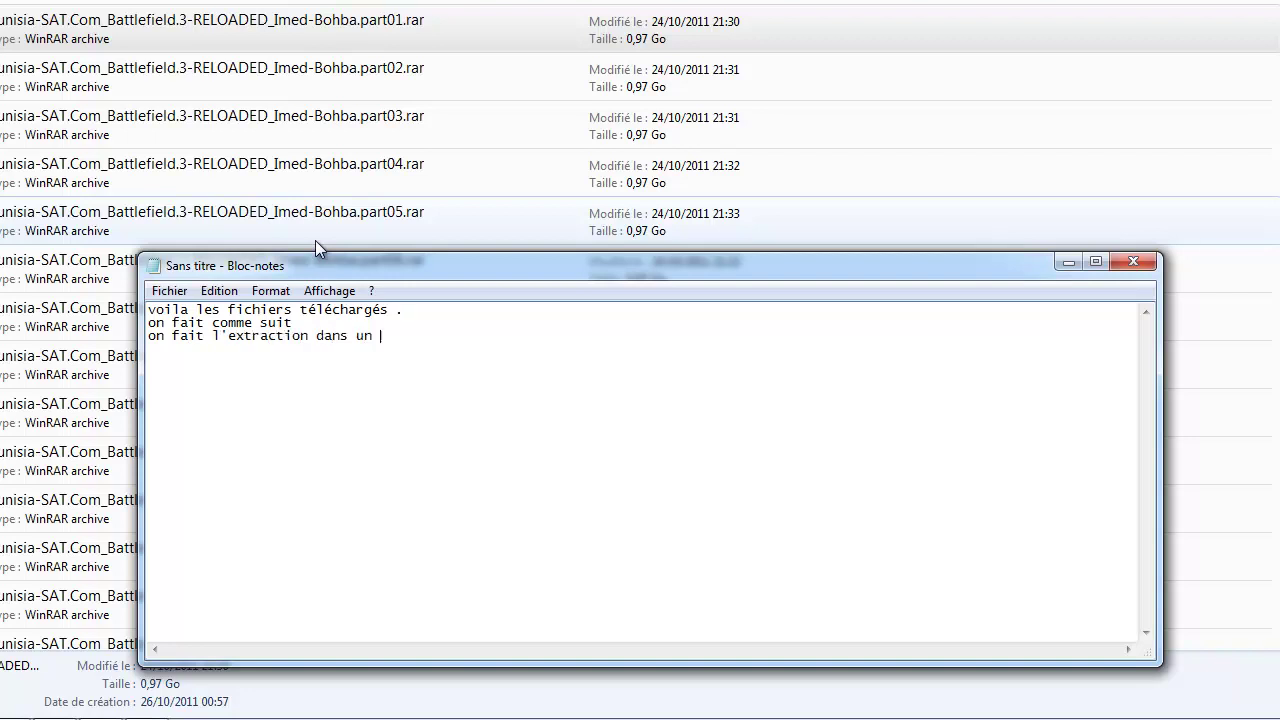
text(dossier)
Add the line "le mot de passe est :" to the notes and enter the archive password below it.
text(le mot d)
text(e passe est :)
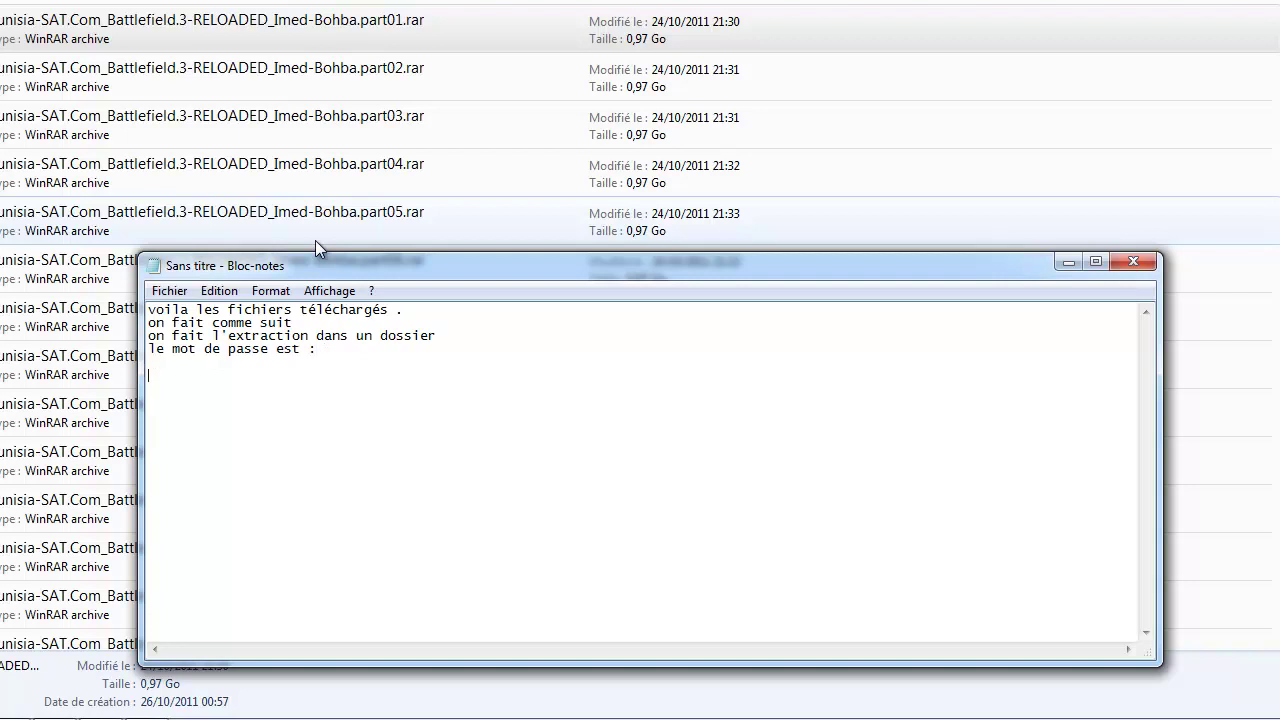
text(wwww)
text(.tunisia-)
text(sat.com)
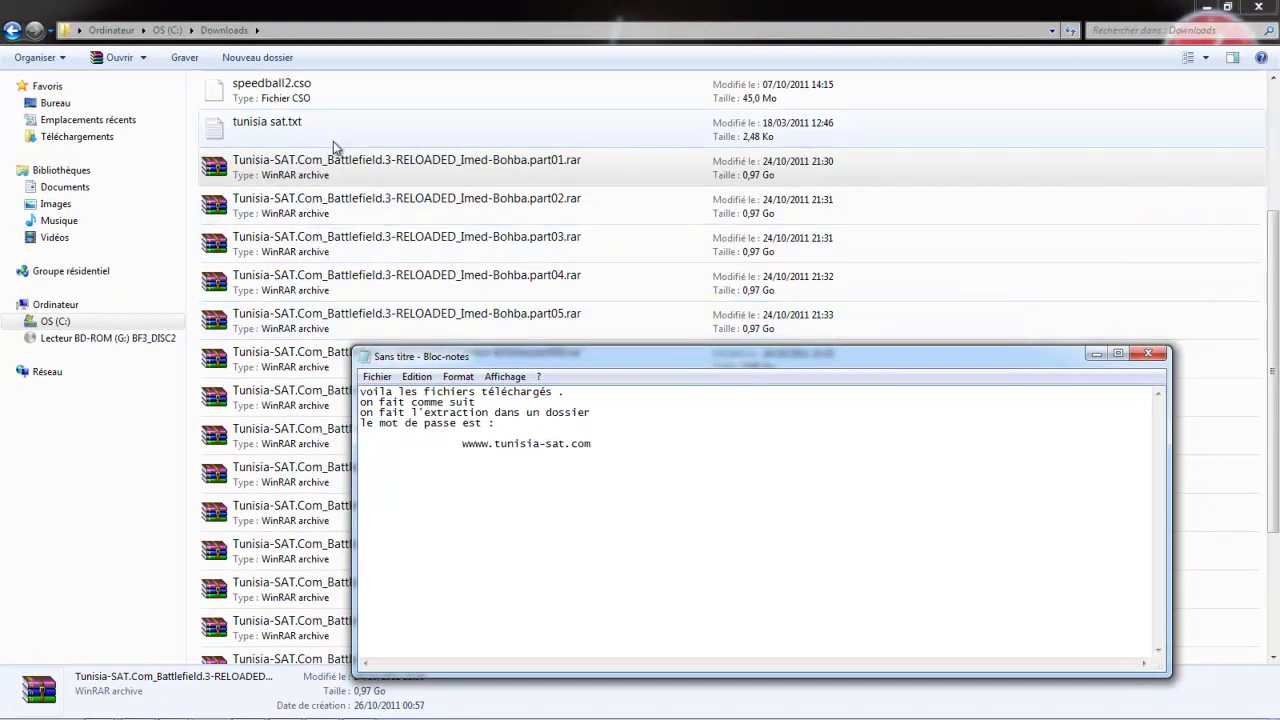
Open the extracted Battlefield 3 RELOADED folder in Downloads and bring the Notepad notes back in front.
click(398, 14)
scroll(500, 200, up, 2)
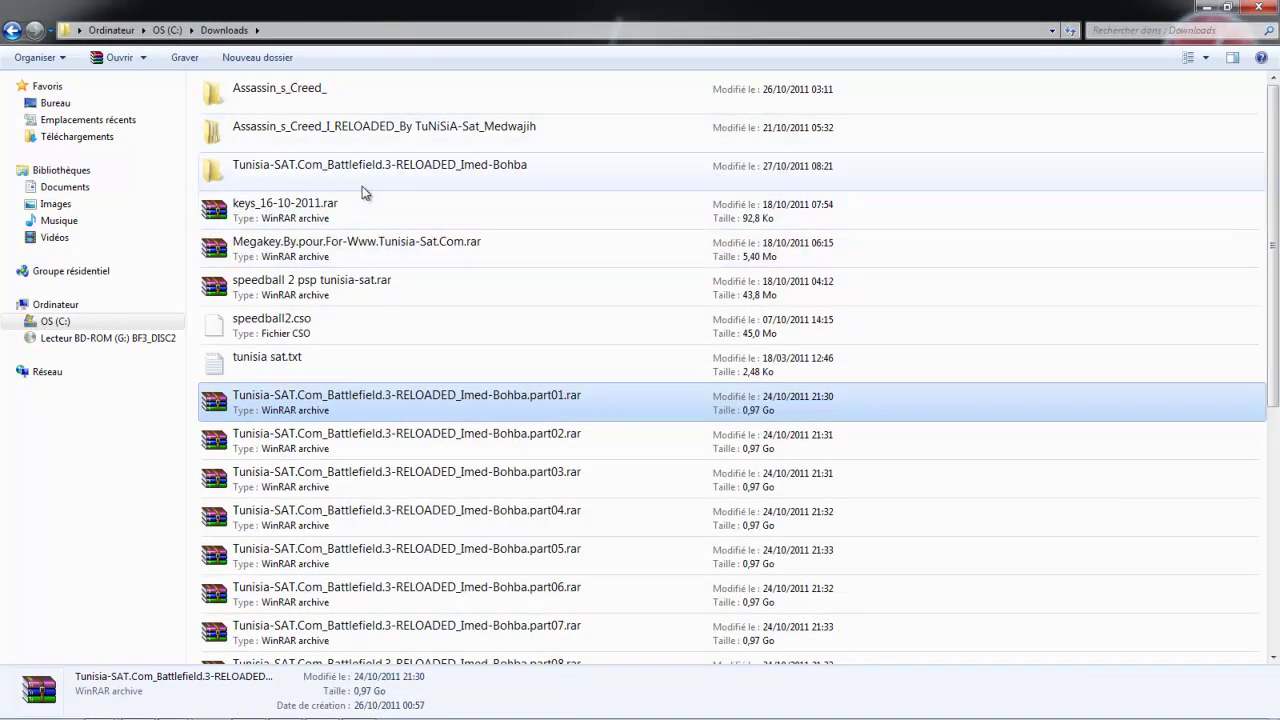
double_click(414, 176)
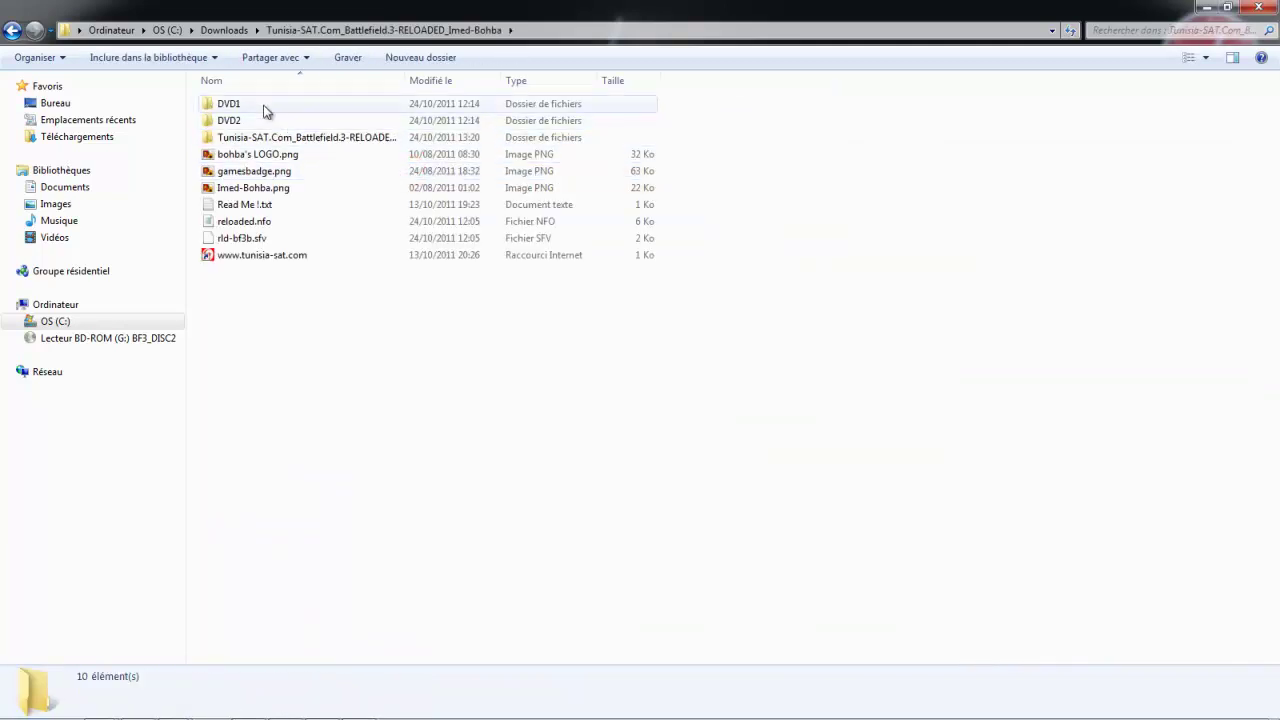
mouse_move(455, 715)
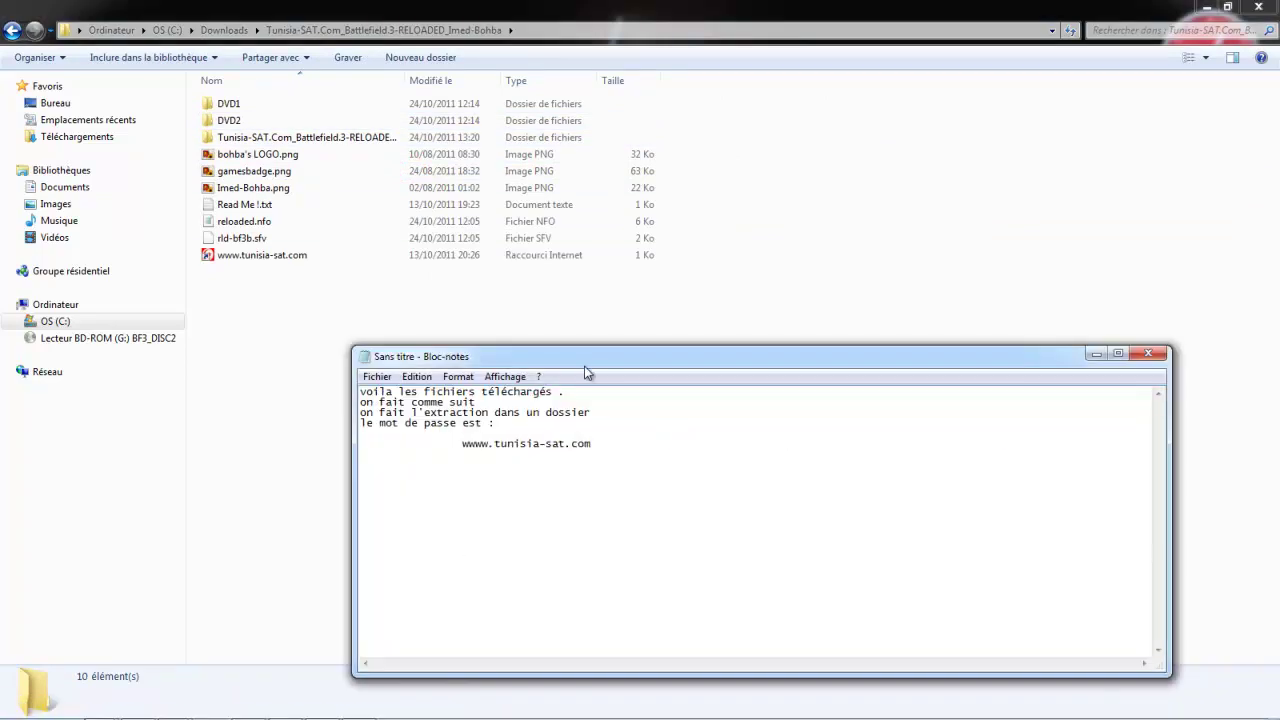
Dock the notes beside the folder window and add the line "on aura ce dossier avec deux images iso dvd1 et dvd2".
drag(595, 357, 1278, 291)
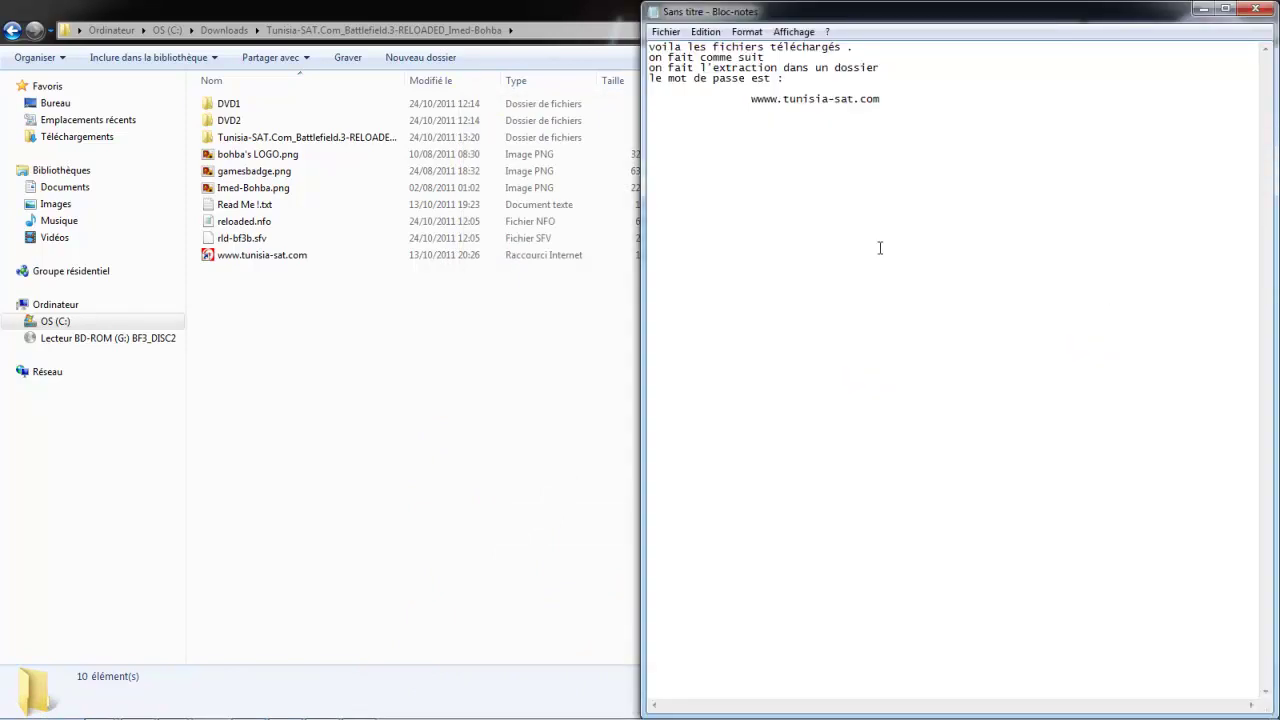
text(on au)
text(ra ce doss)
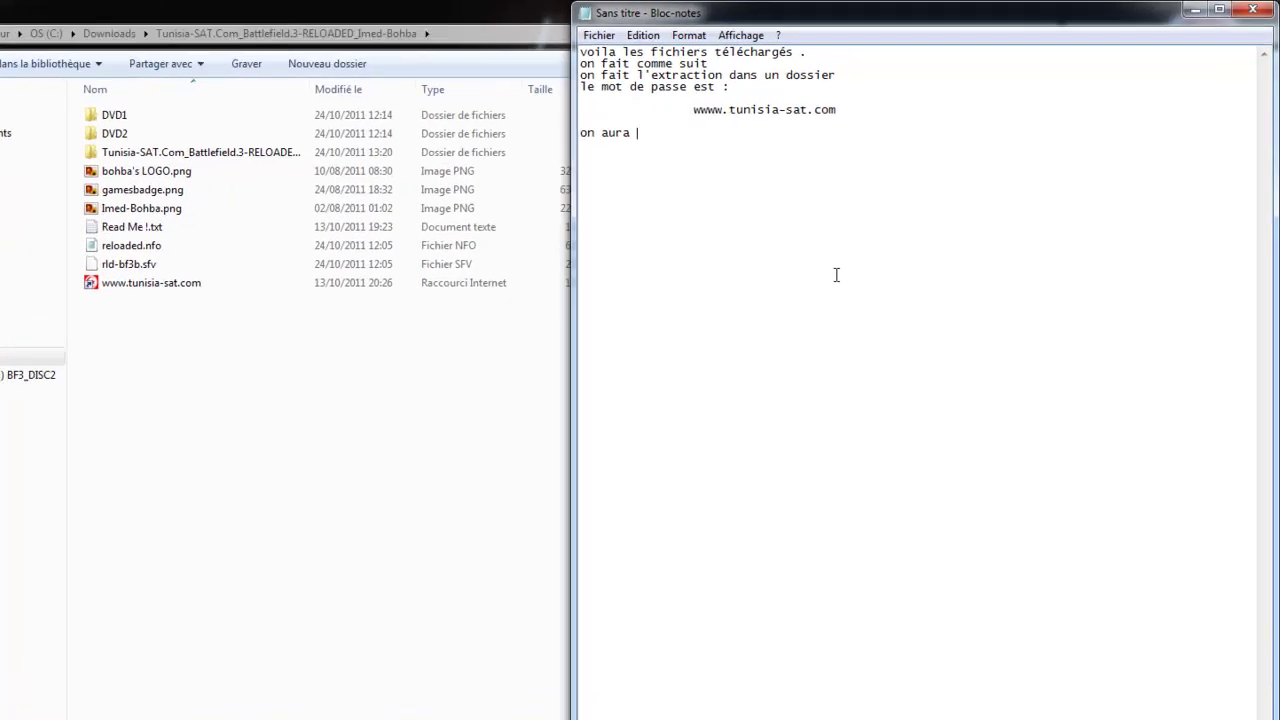
text(ier)
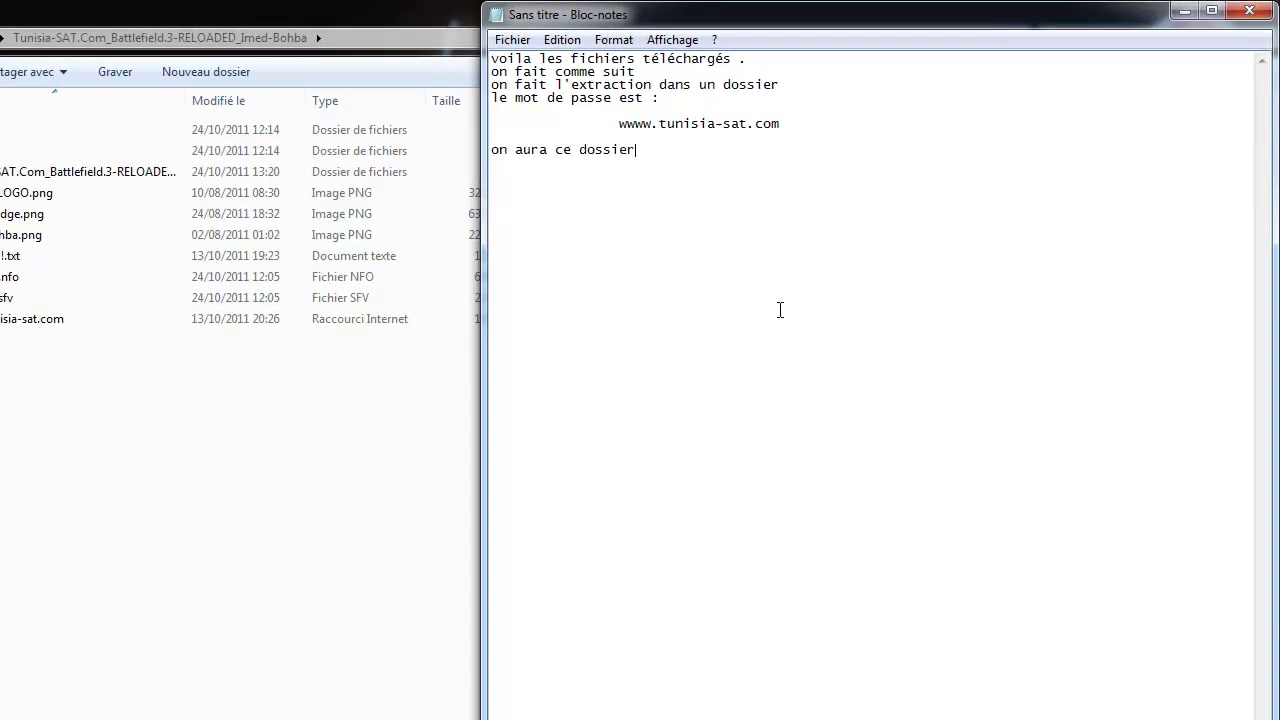
text( avec deux images iso dvd1 )
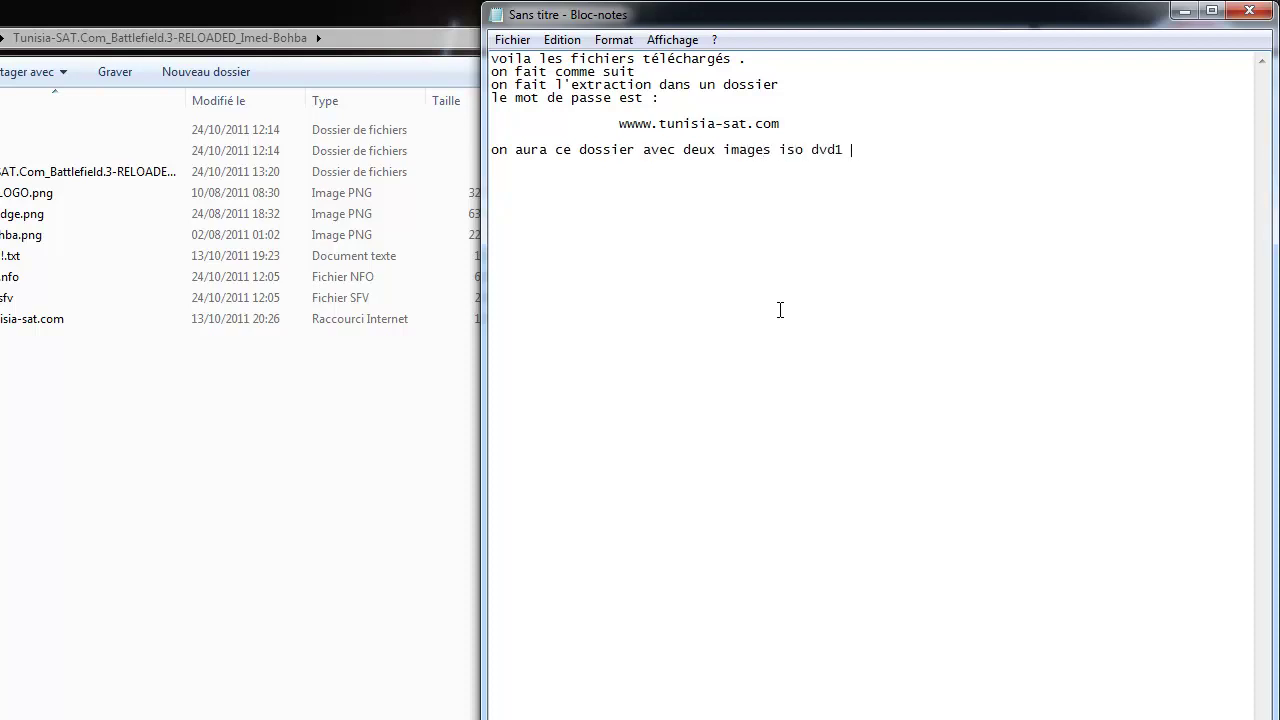
text(et dvd2 on)
Add the line "on monte la premier image par exemple sur daemontools" to the notes.
text( monte la)
text( premi)
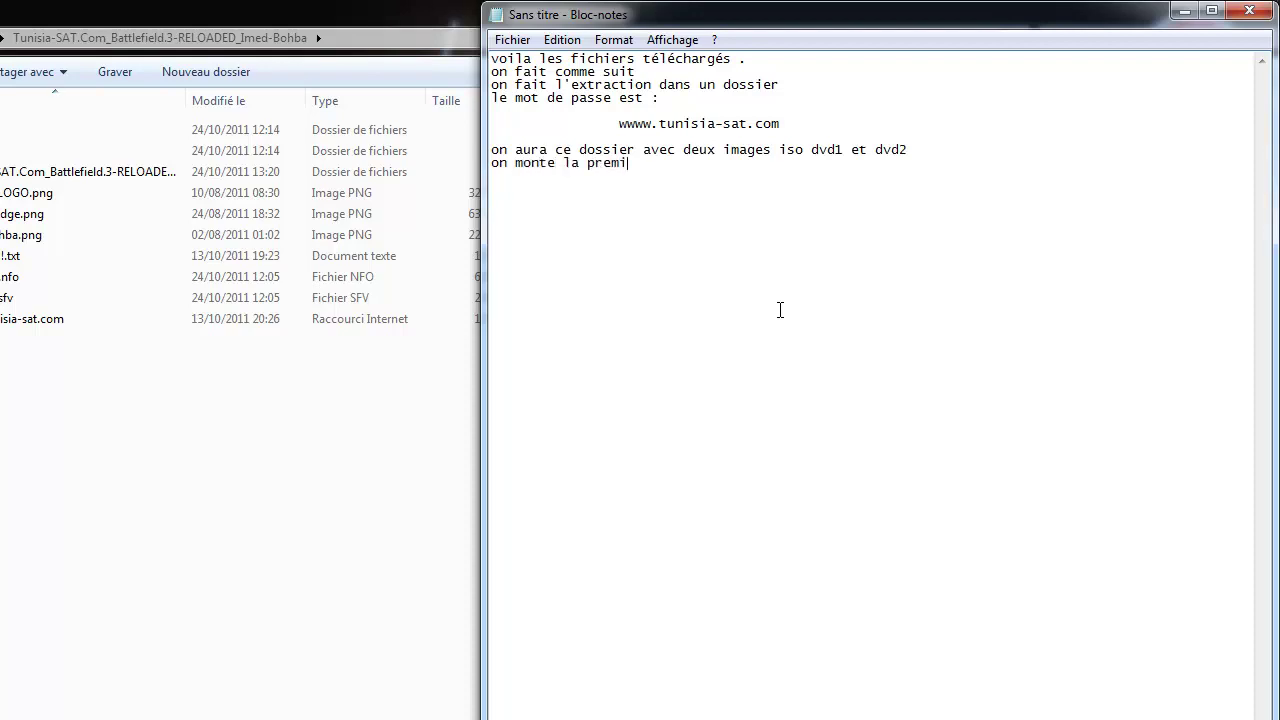
text(er image par exemple sur da)
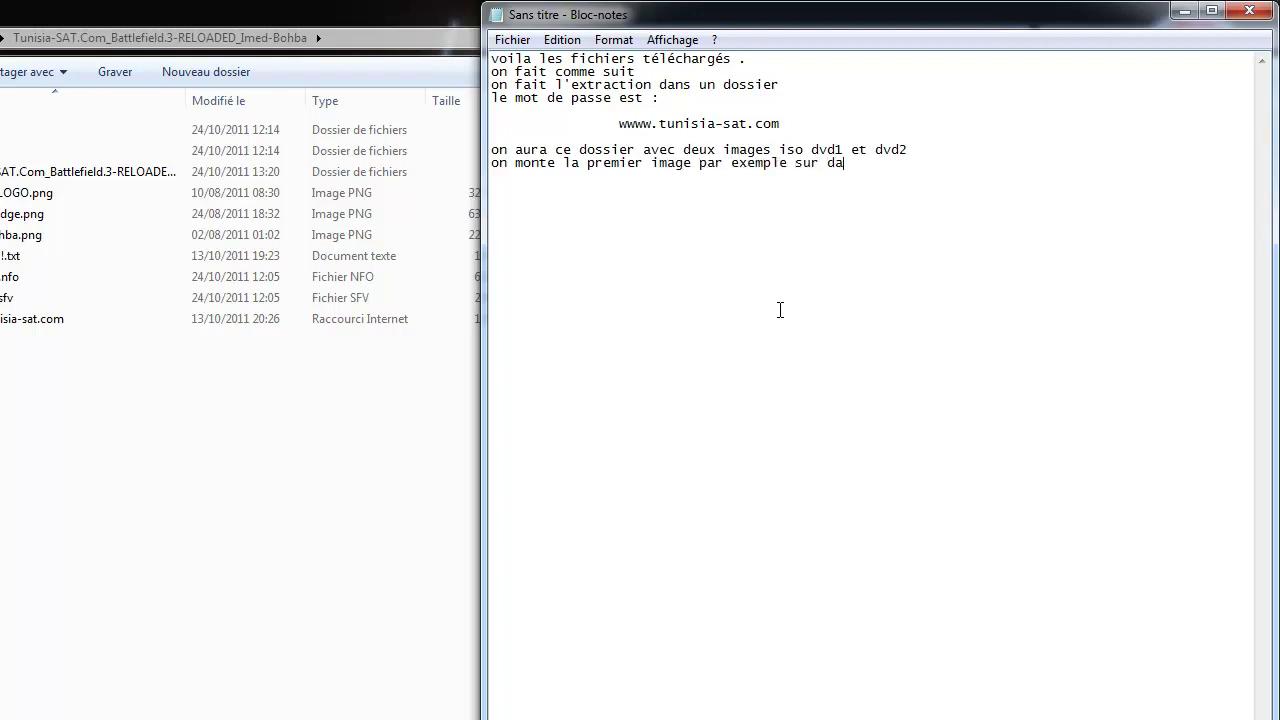
text(emontools)
Launch DAEMON Tools Lite and open its Mount'n'Drive manager.
mouse_move(430, 10)
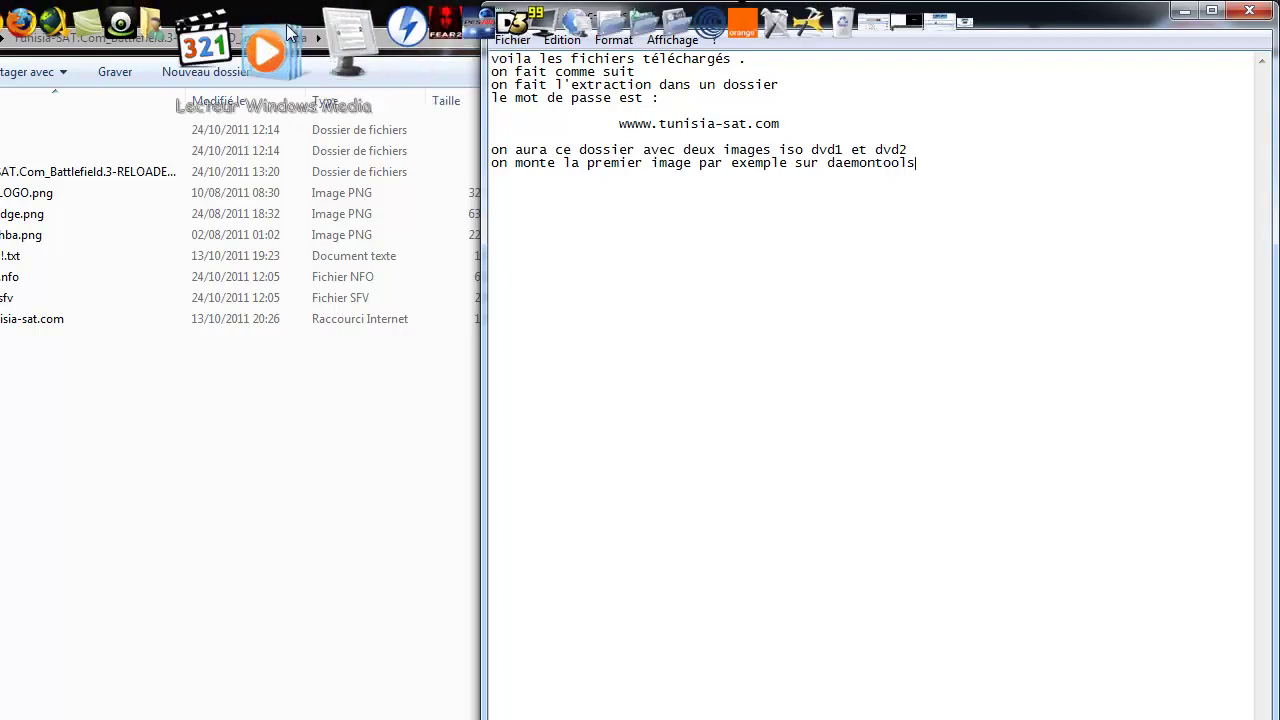
click(347, 46)
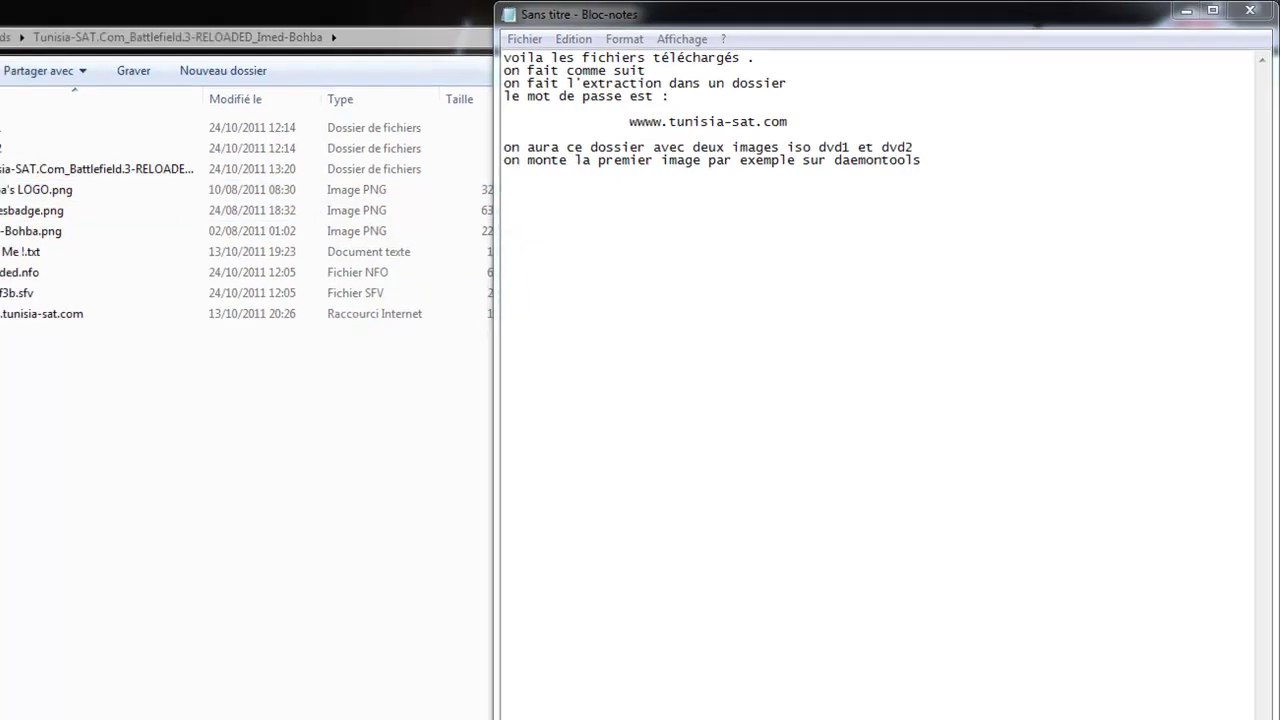
click(1115, 707)
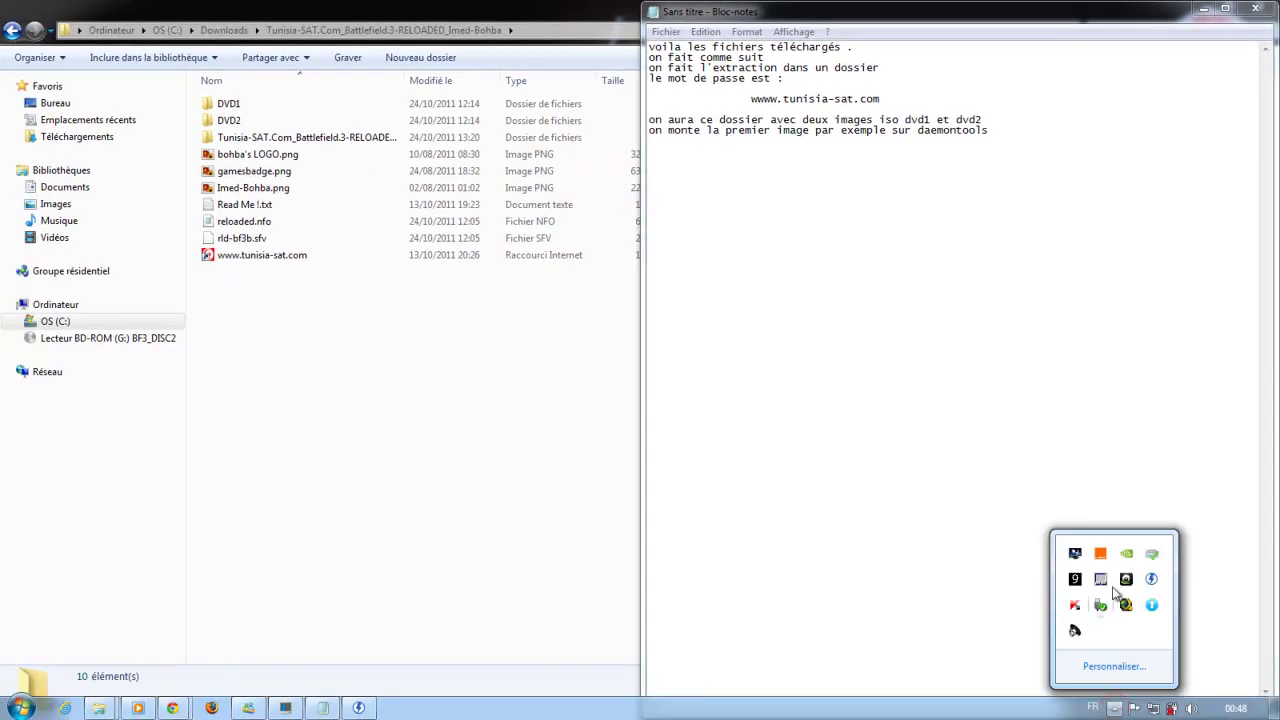
right_click(1151, 579)
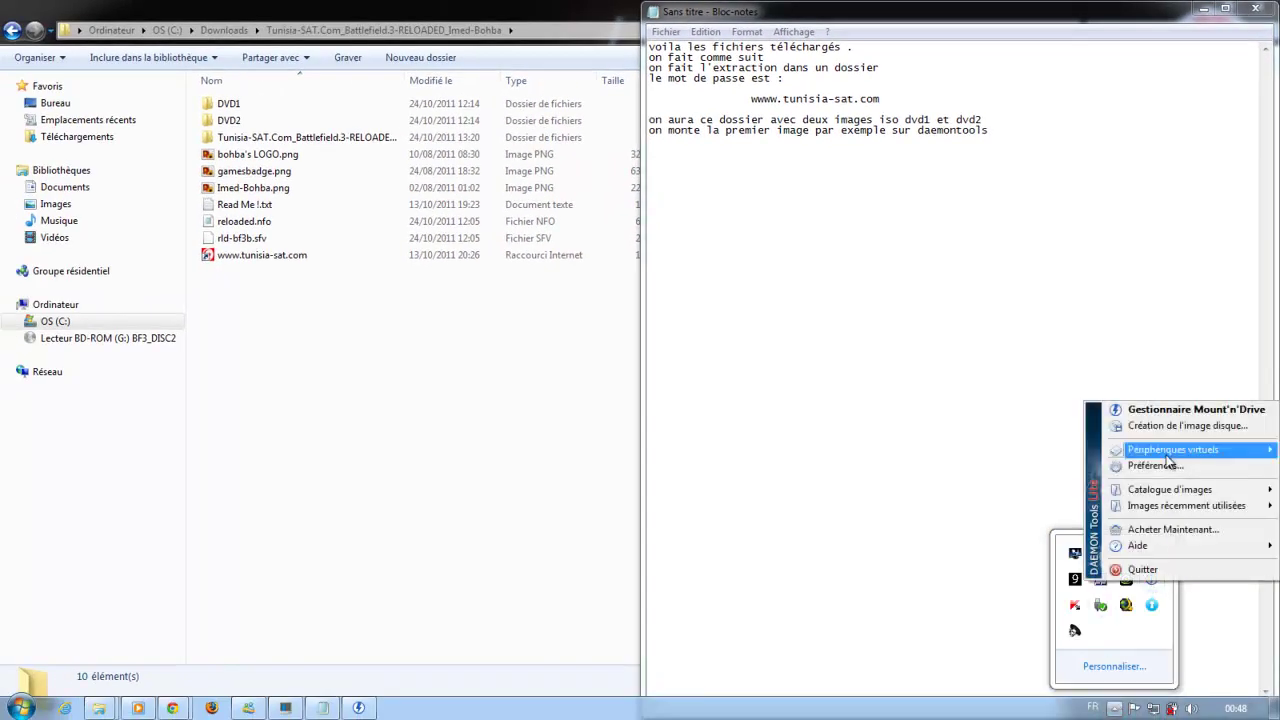
click(1170, 410)
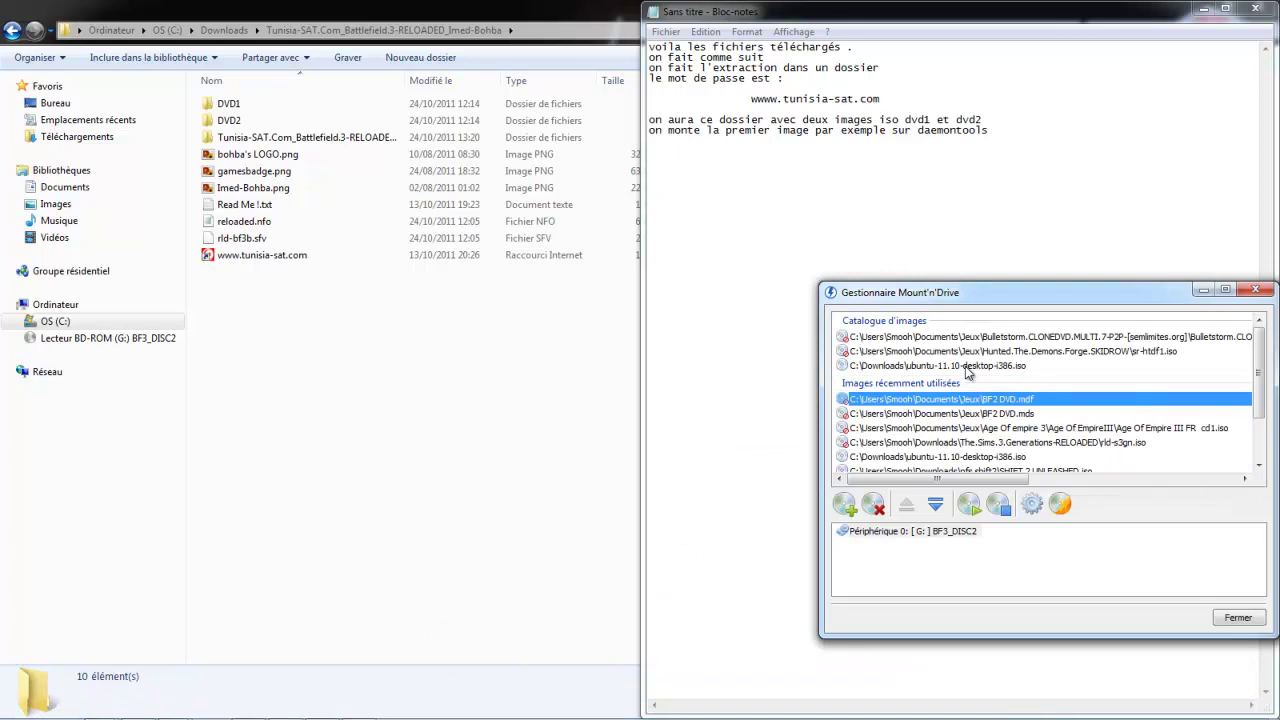
Open the DVD1 folder and mount rld-bf3a.iso on virtual drive G: in the Mount'n'Drive manager.
double_click(226, 105)
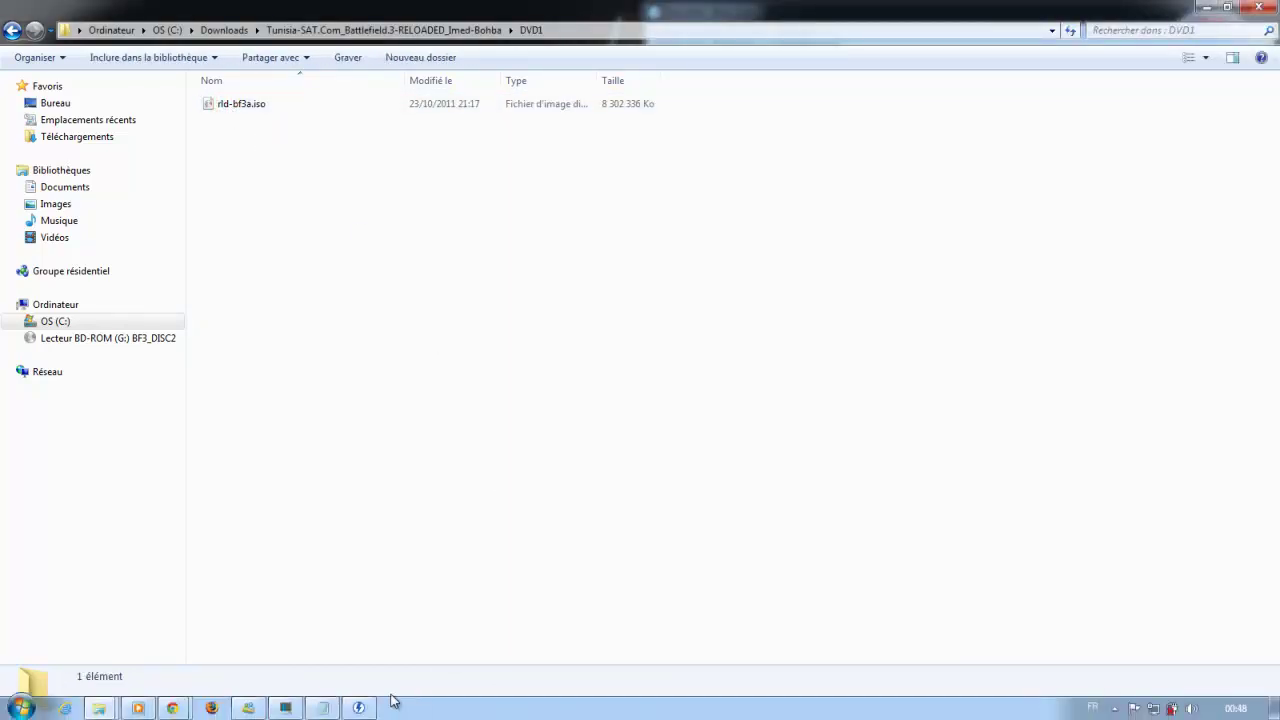
click(362, 706)
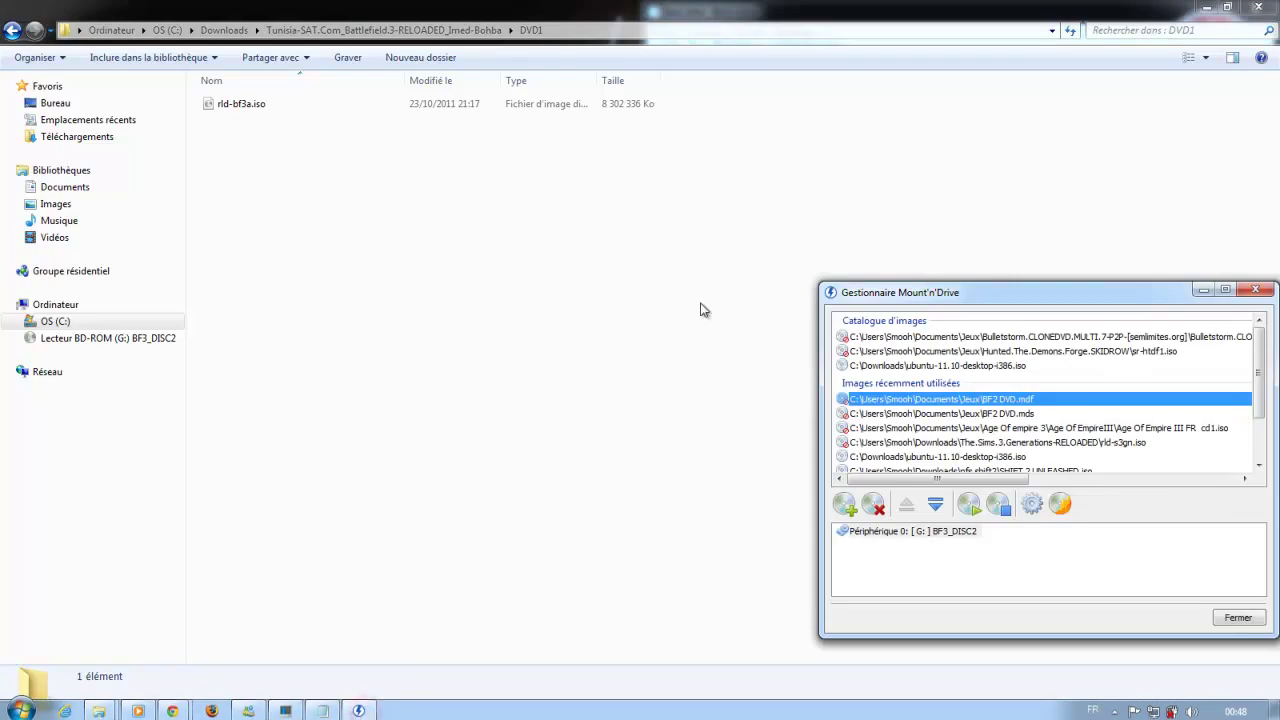
drag(218, 105, 890, 555)
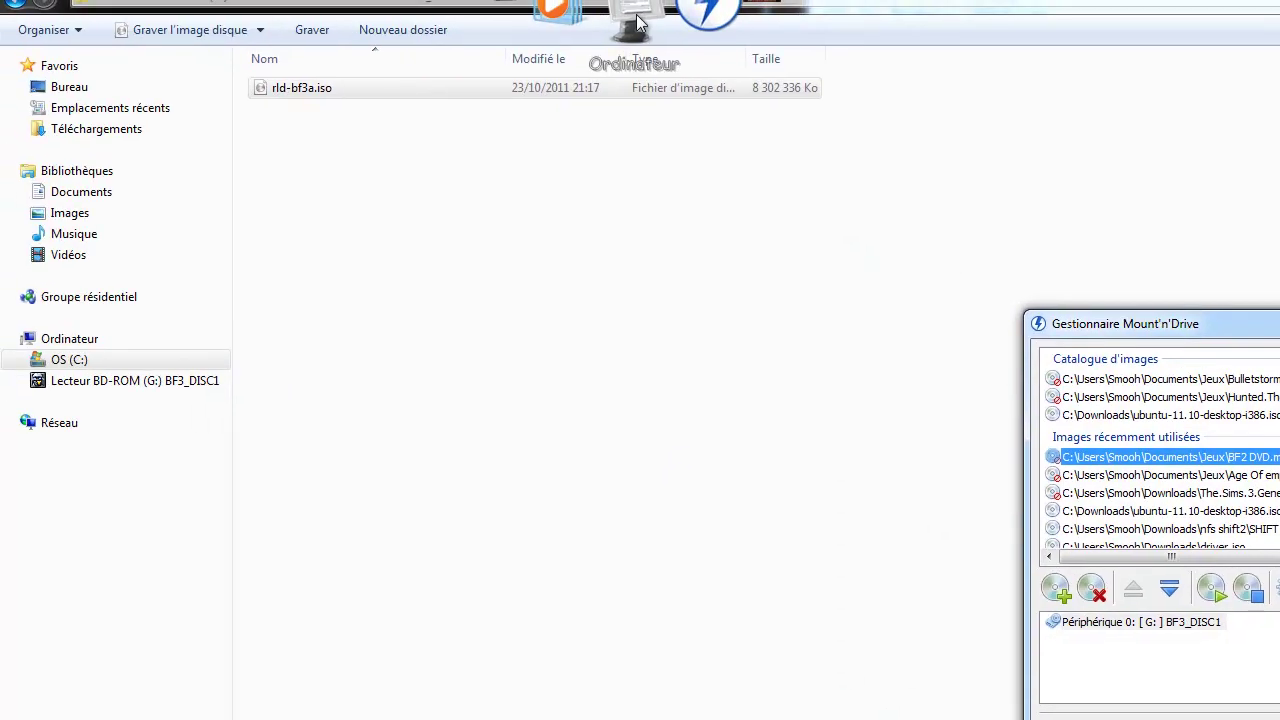
Browse from Ordinateur into the mounted BF3_DISC1 drive and open its Game folder.
double_click(637, 22)
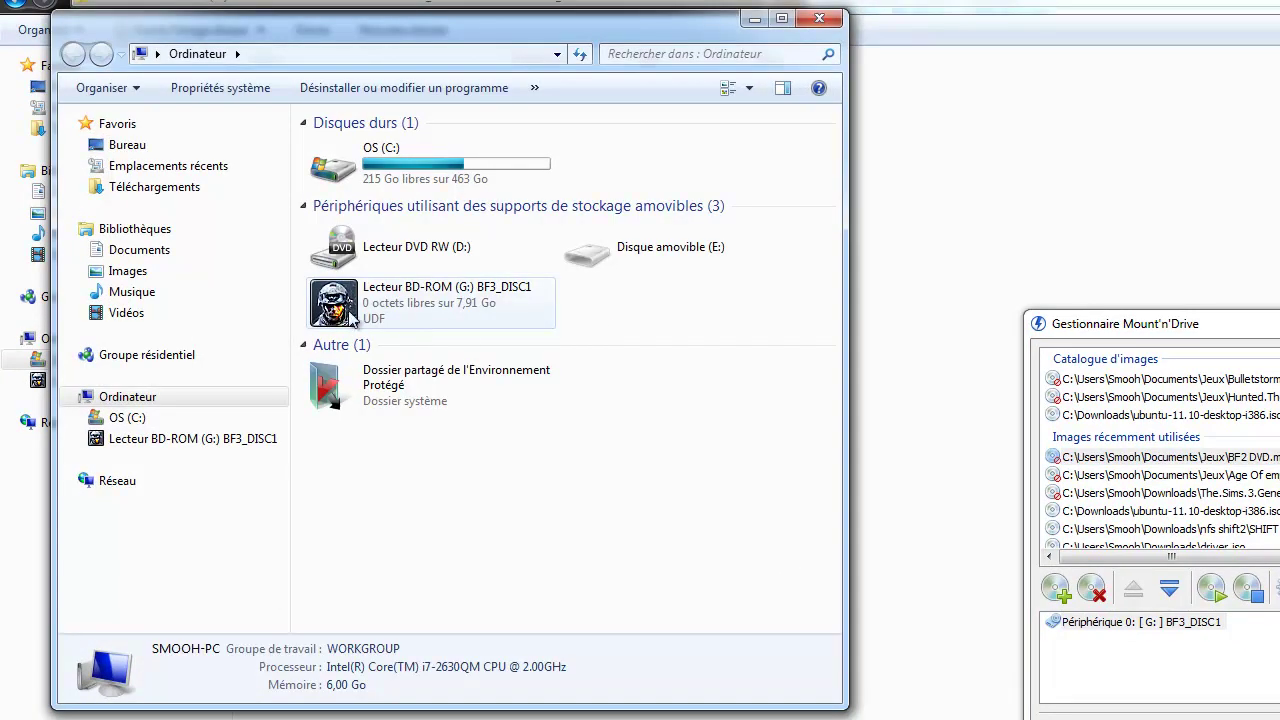
double_click(345, 305)
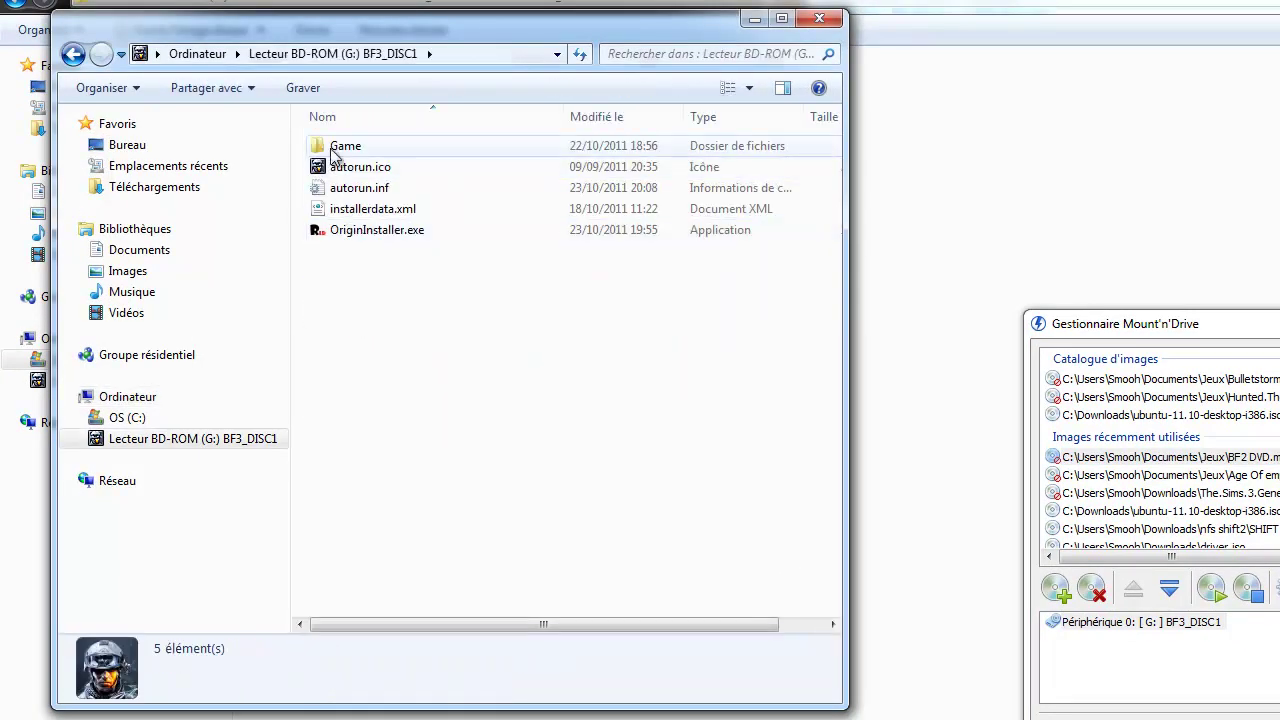
double_click(337, 150)
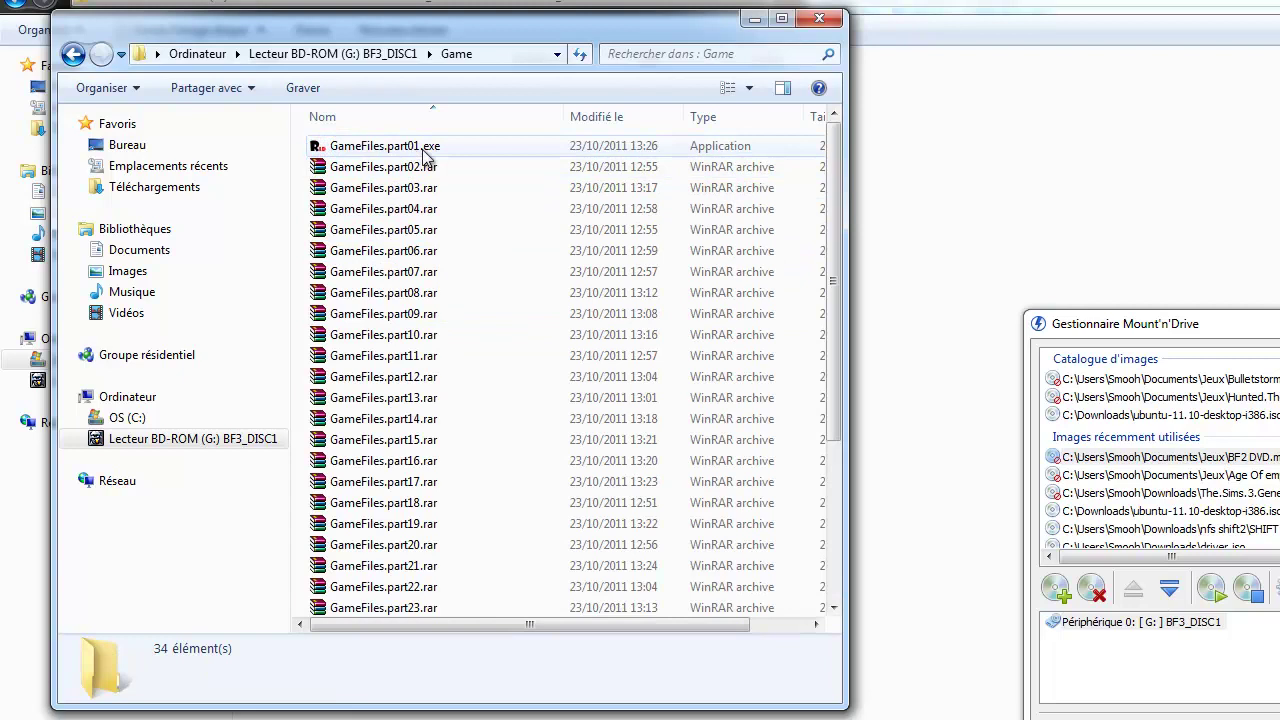
Return to the notes and add "apres dans le dvd1 on va dans dossier game" and "et on fait double click sur le premier fichier".
key(alt+Tab)
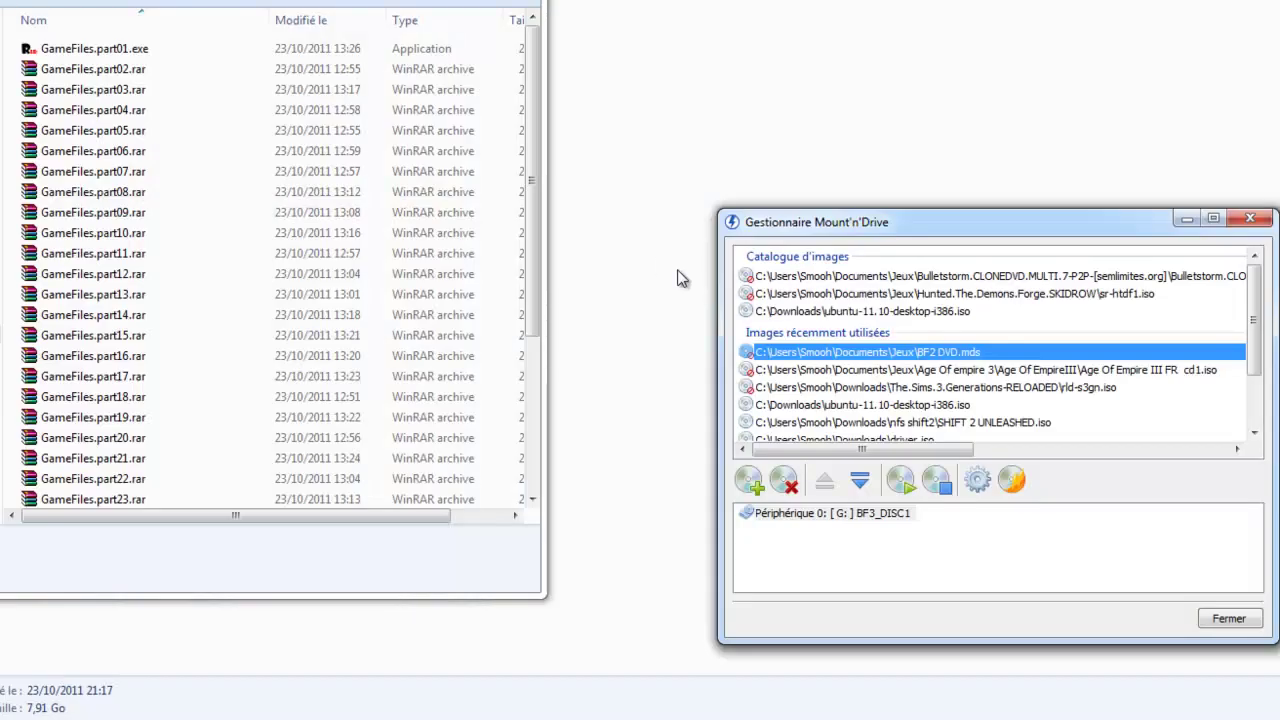
key(alt+Tab)
key(Tab)
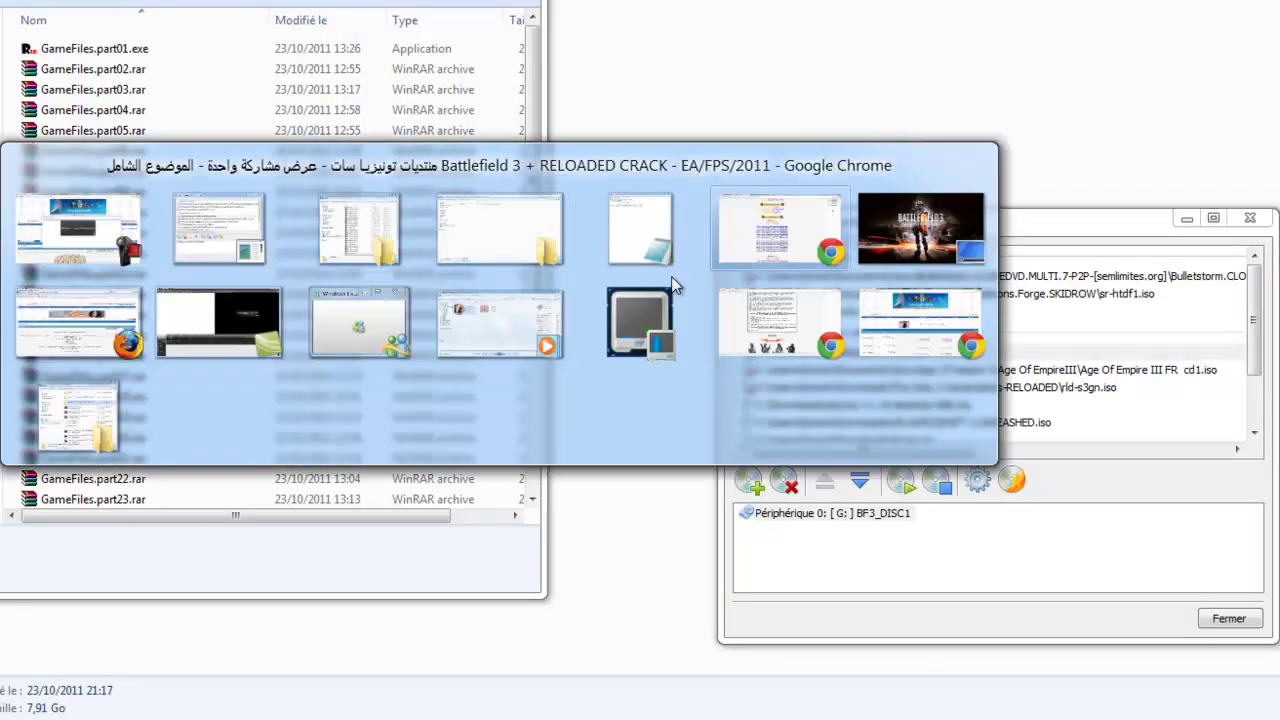
click(616, 246)
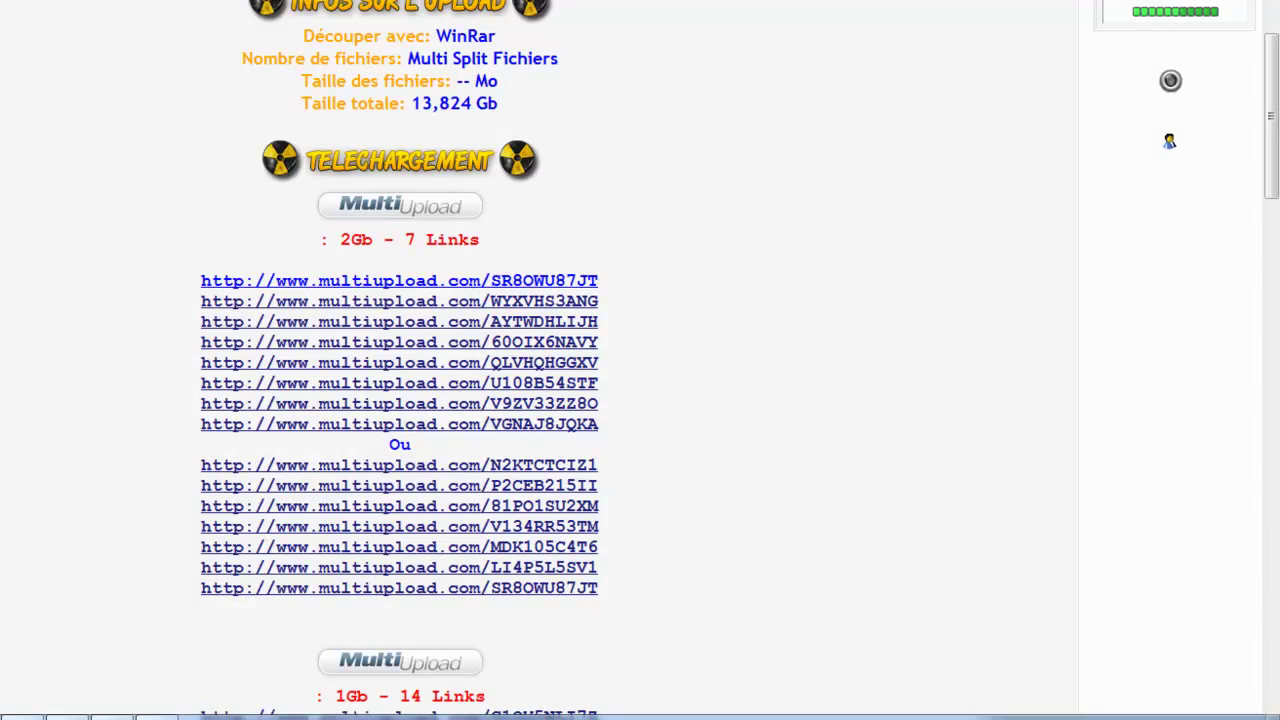
key(alt+Tab)
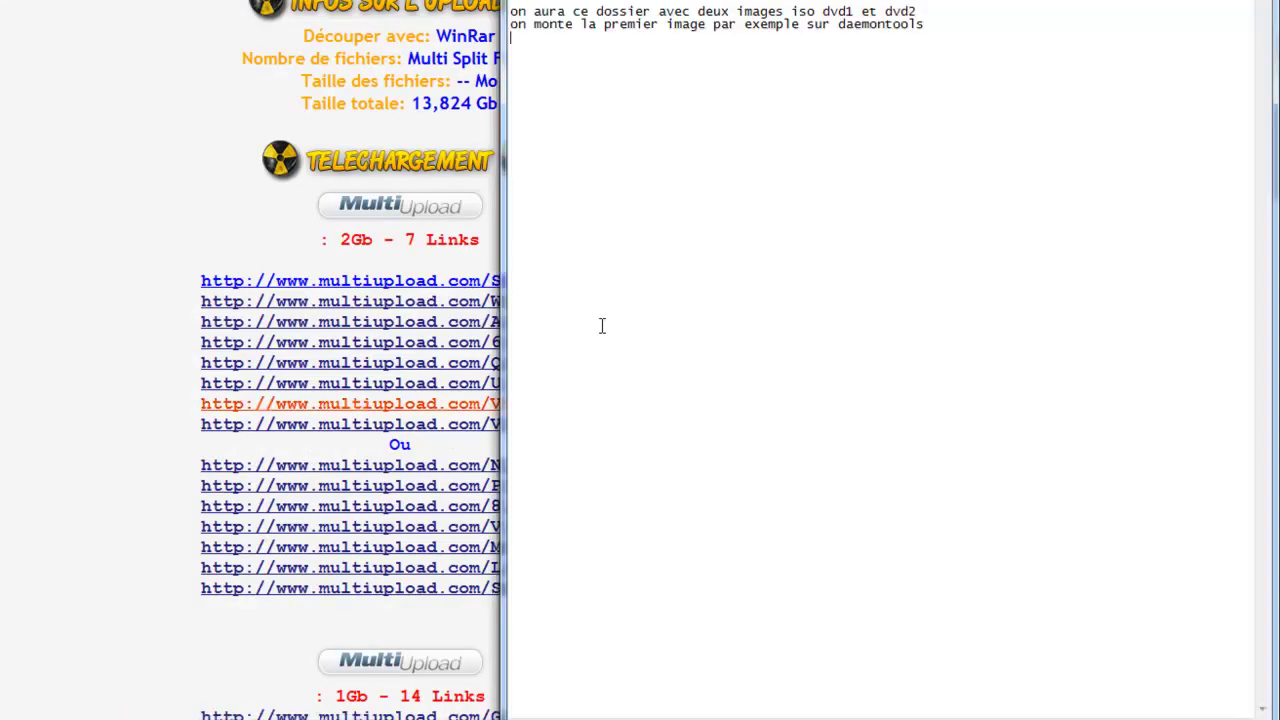
text(es dans le dvd1 on)
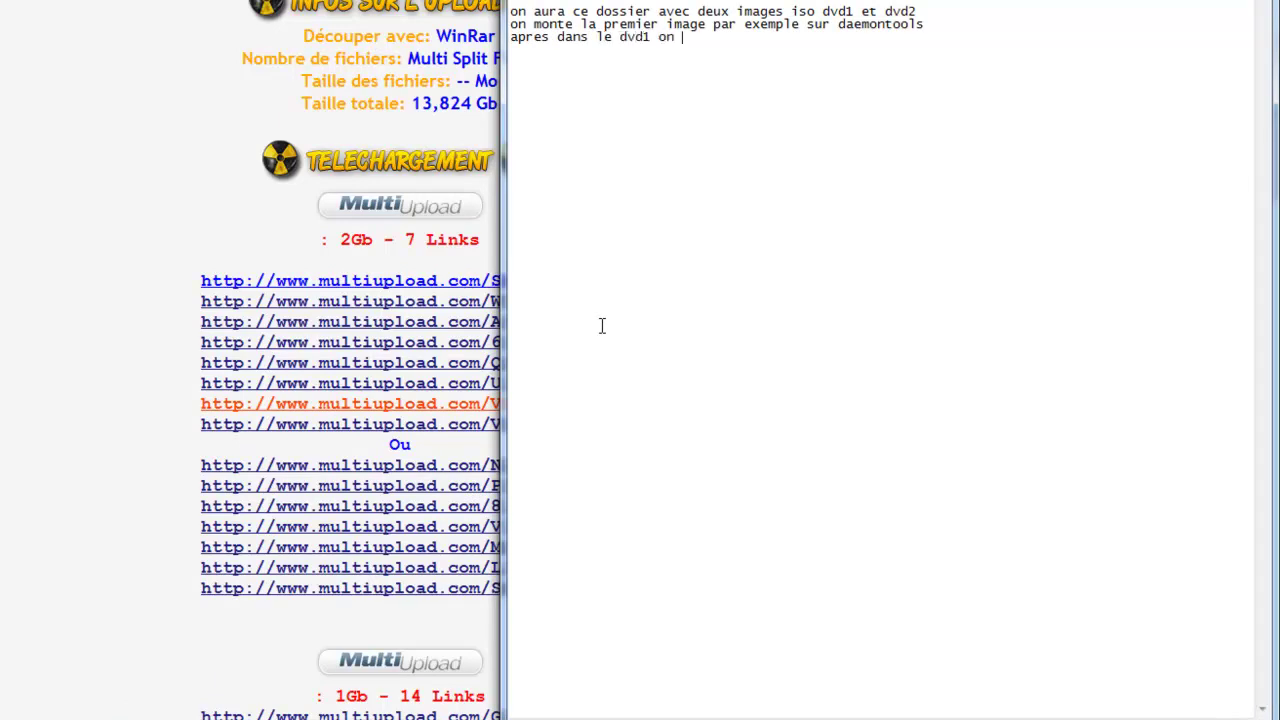
text( va dans dossier game et)
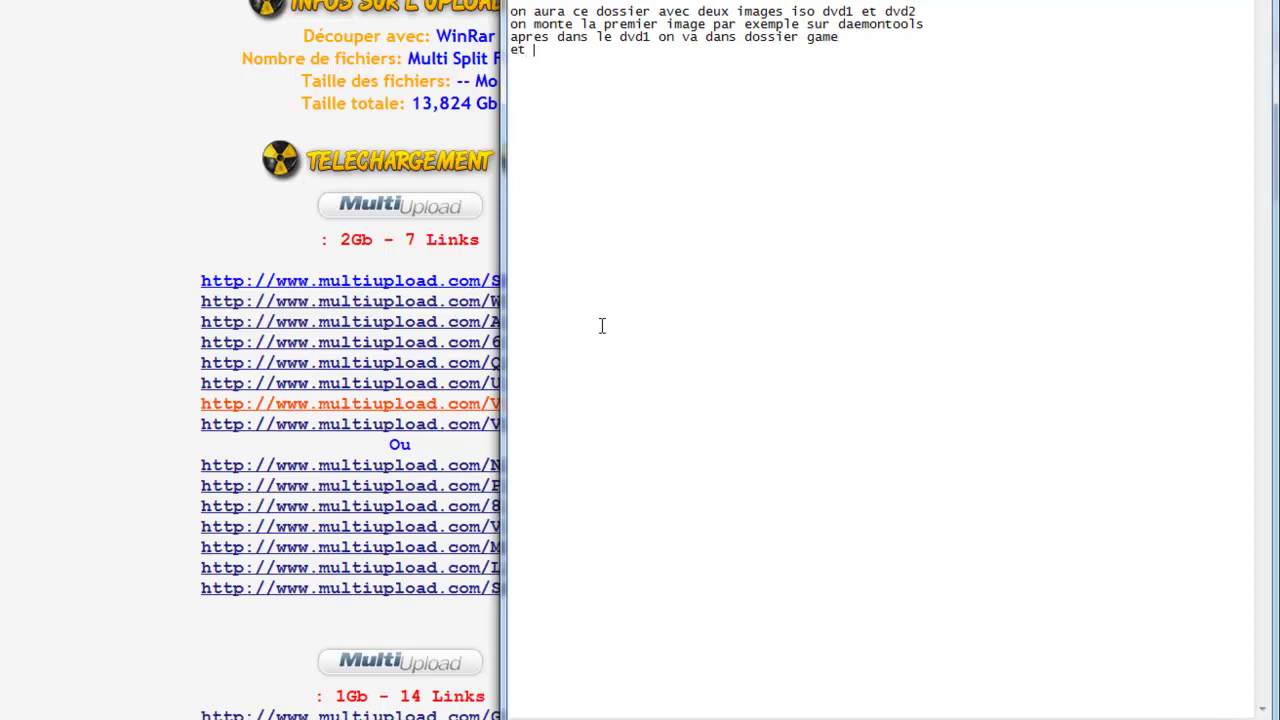
text( on fait double click sur le pr)
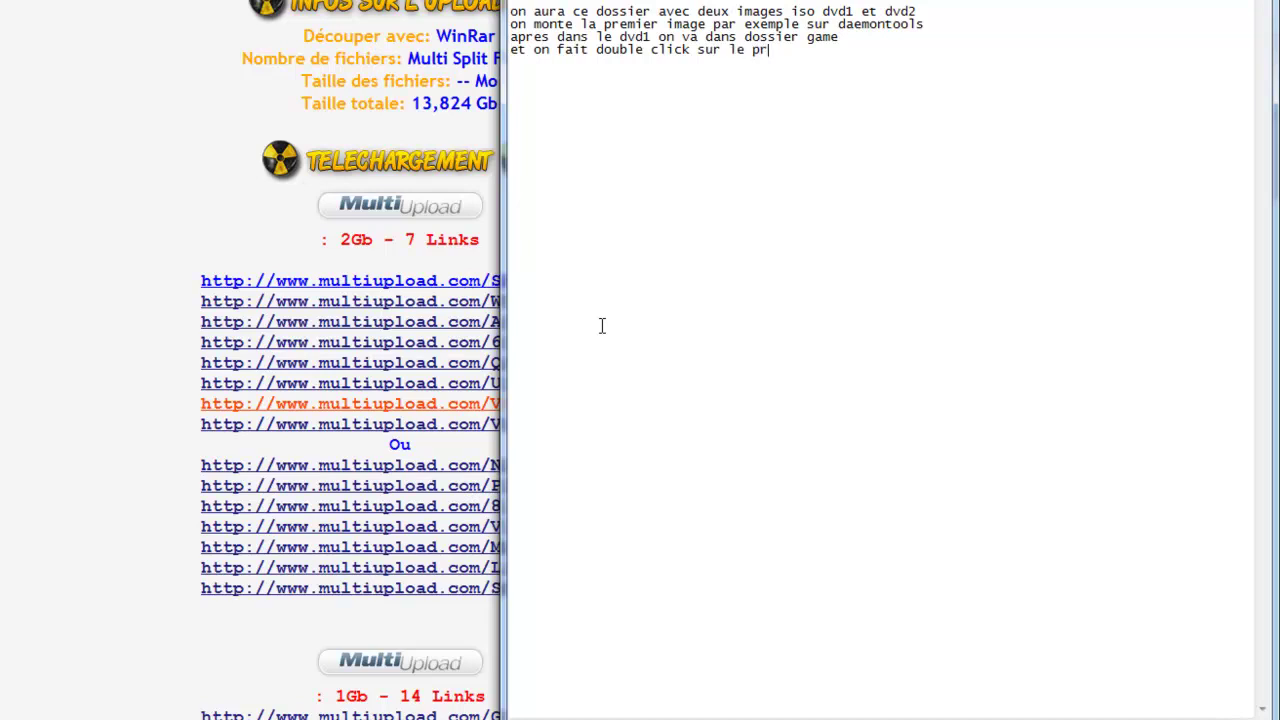
text(emier fichier)
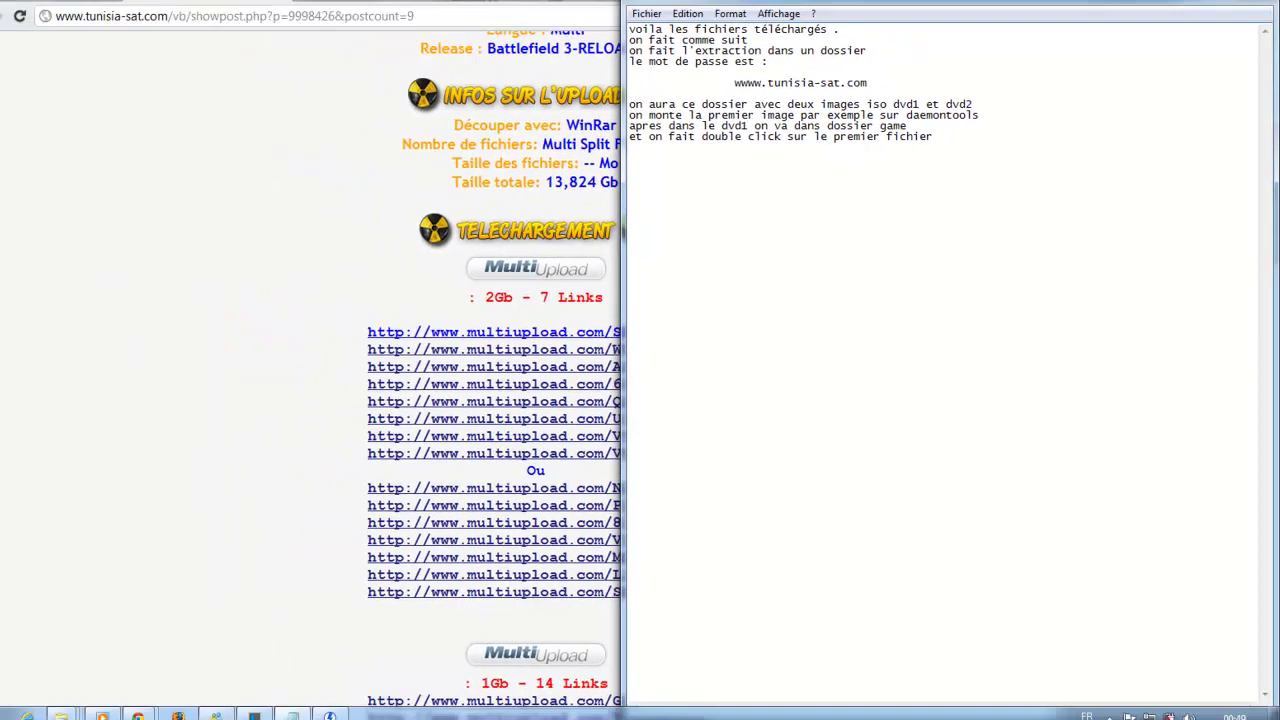
Run GameFiles.part01.exe from the BF3_DISC1 Game folder and place its extraction window beside the notes.
mouse_move(100, 708)
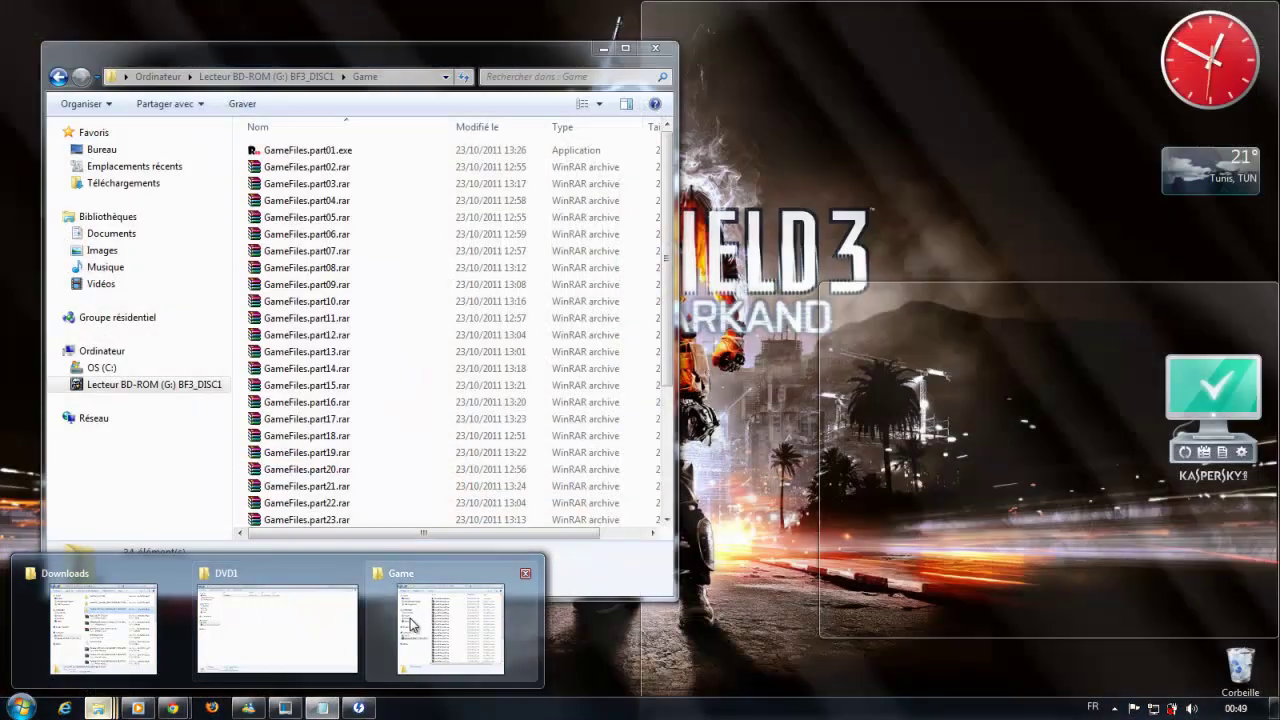
click(450, 628)
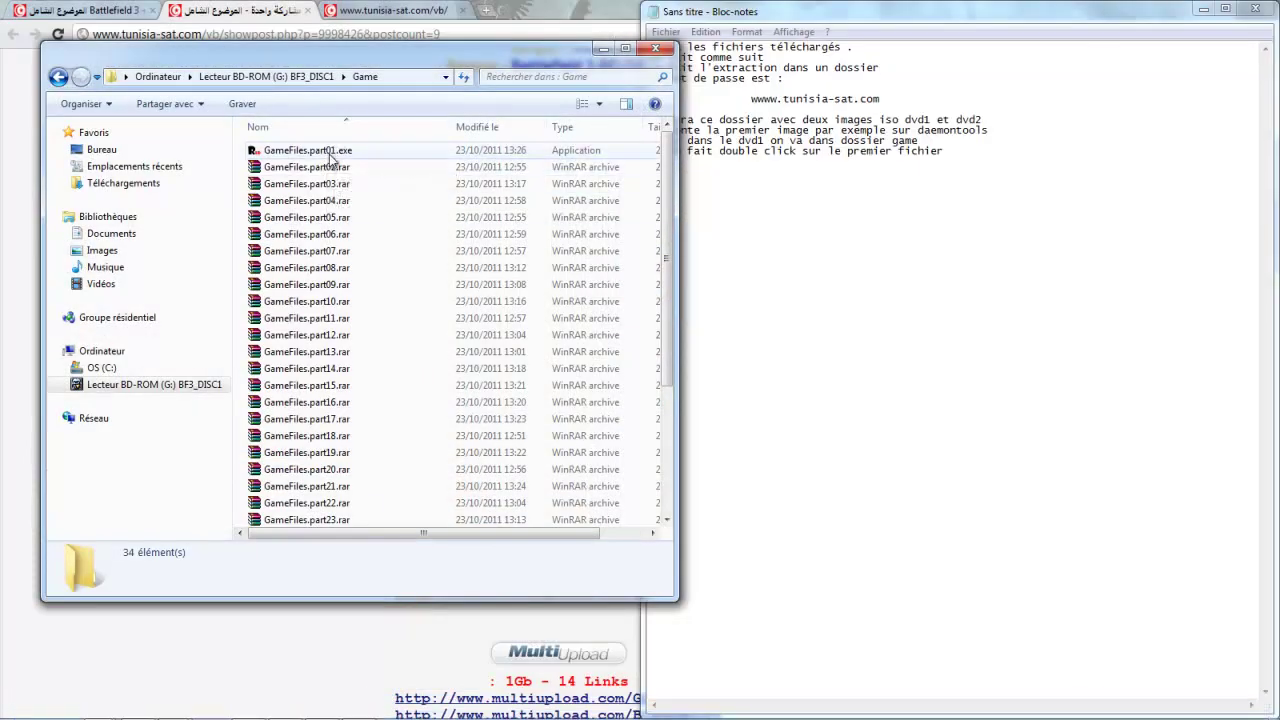
double_click(333, 152)
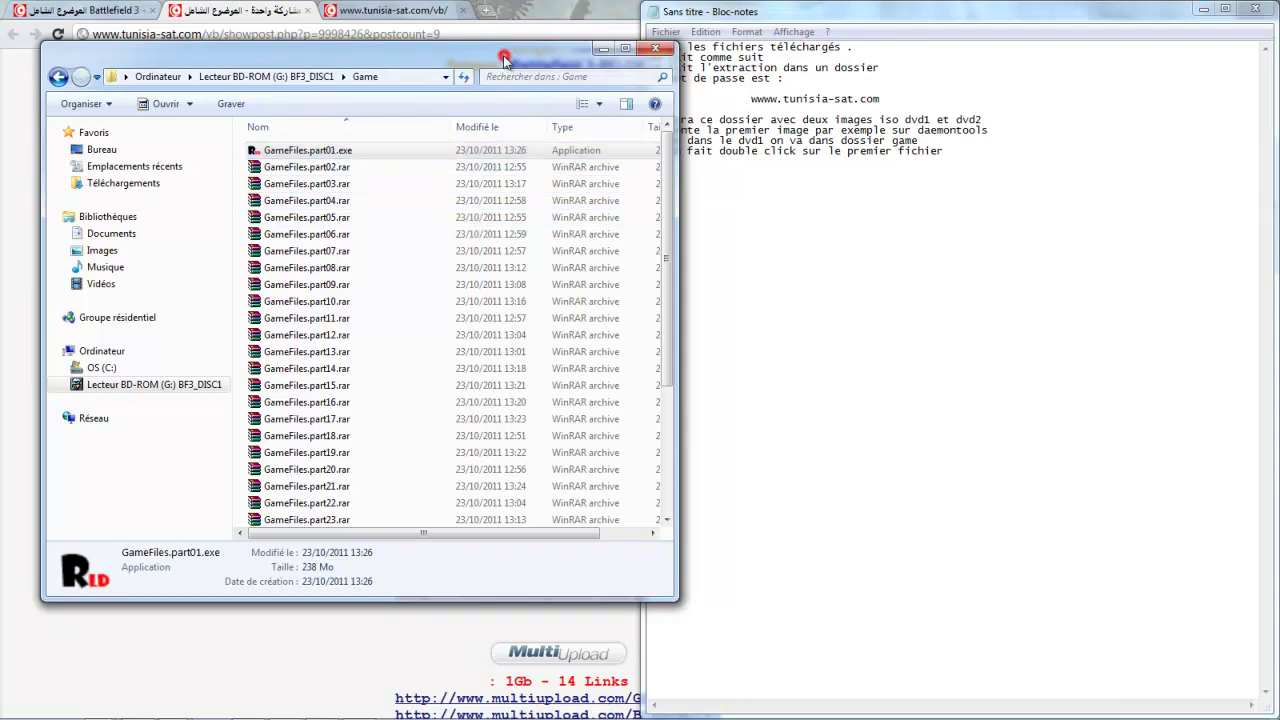
drag(712, 213, 844, 317)
drag(477, 50, 376, 37)
drag(714, 313, 352, 211)
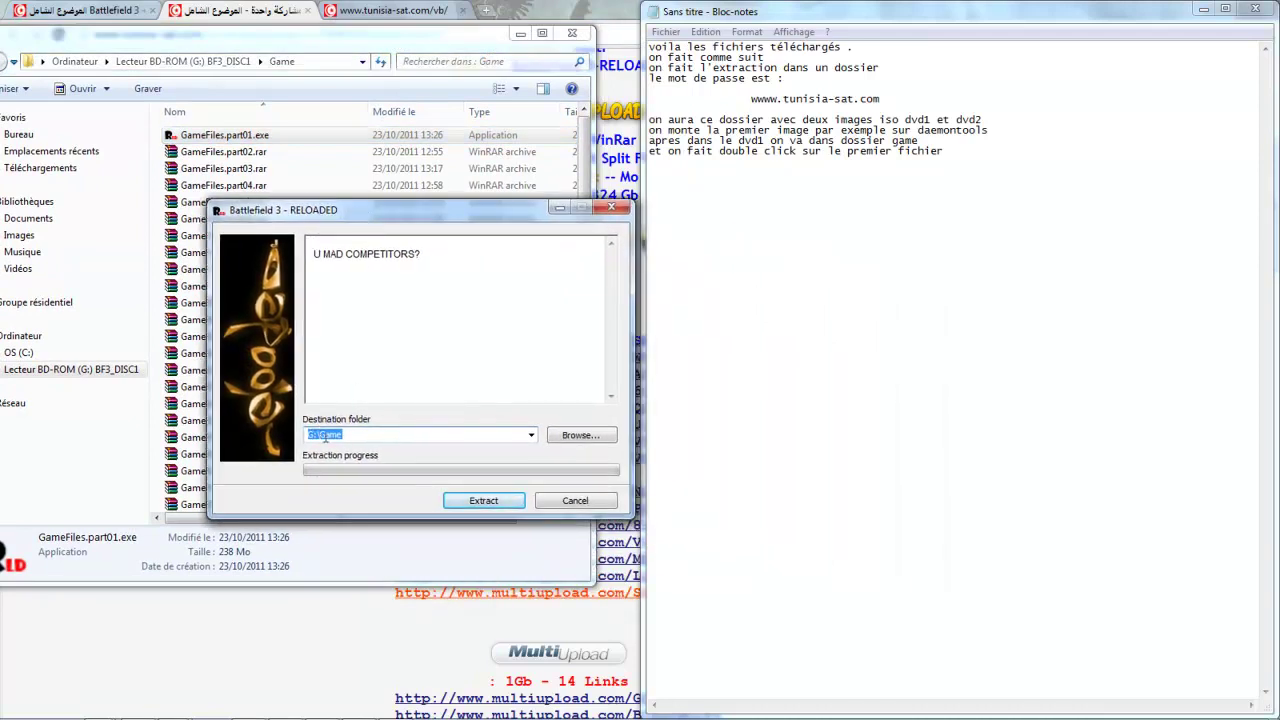
Add the line "apres on selectionne le dossier cible pour l'installation" at the end of the notes.
click(802, 235)
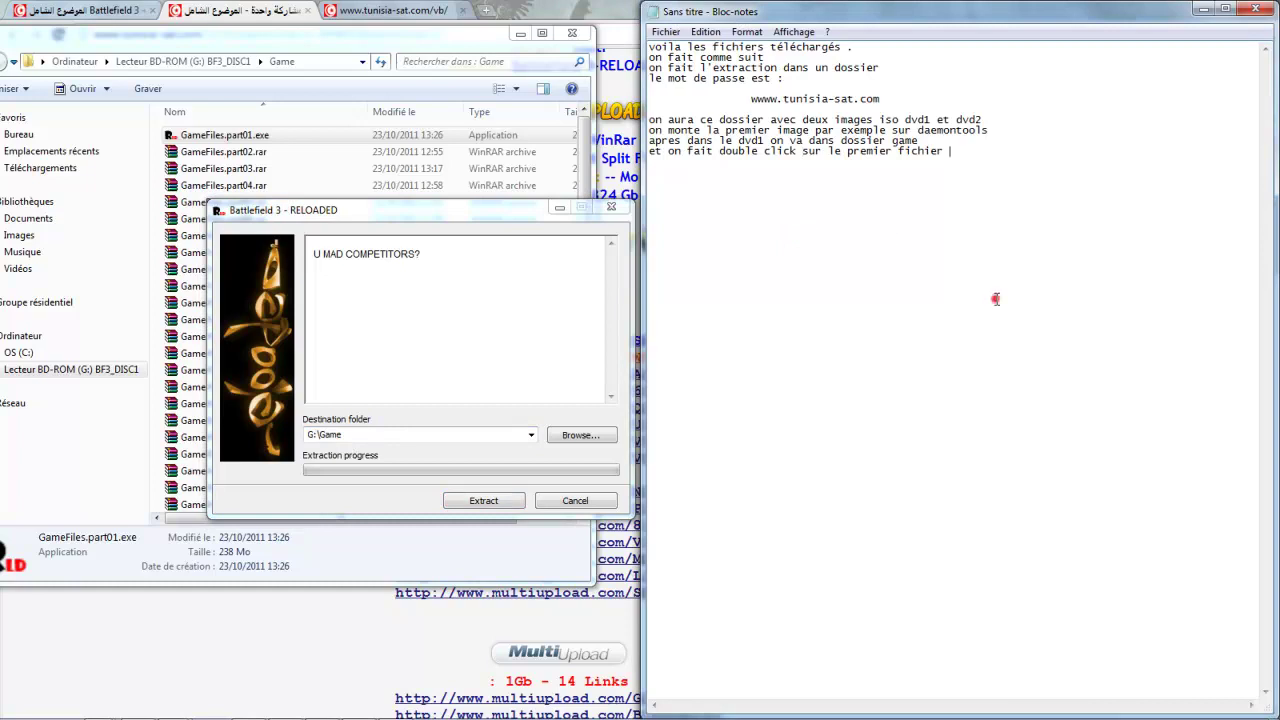
key(ctrl+a)
click(1020, 182)
text(apres on selectio)
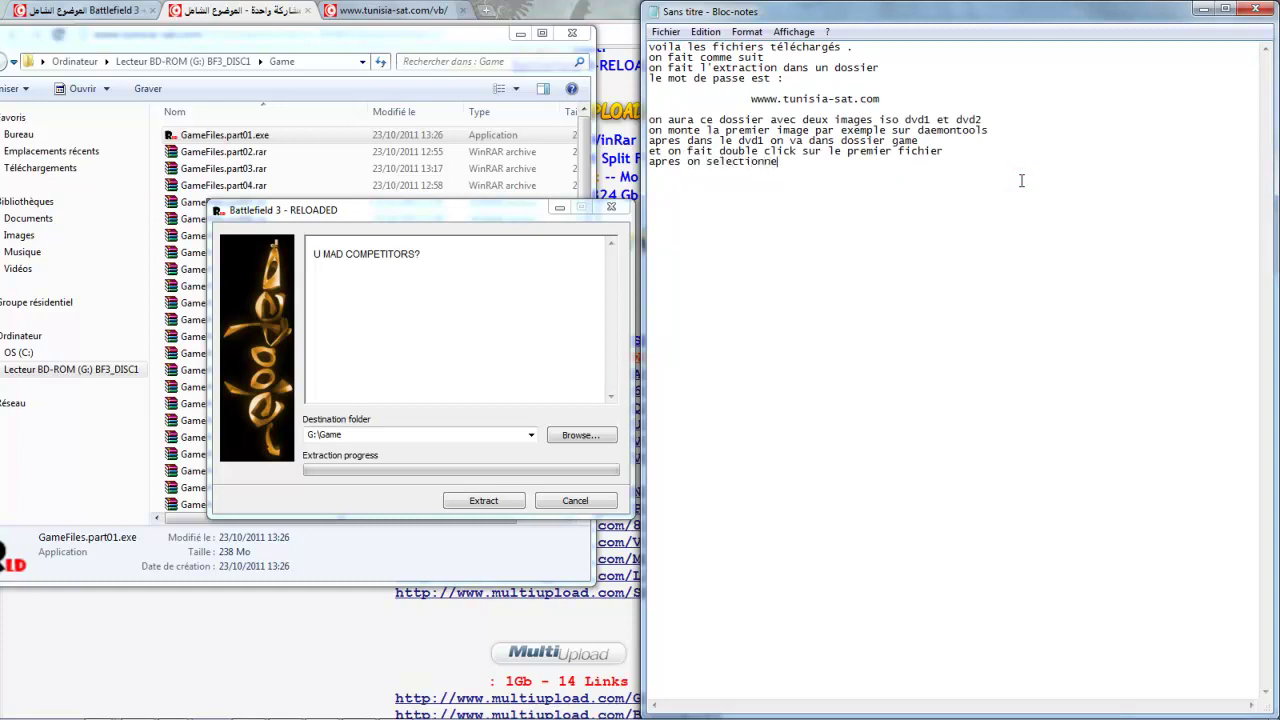
text(nne le dossier cible pour l'insta)
text(llation)
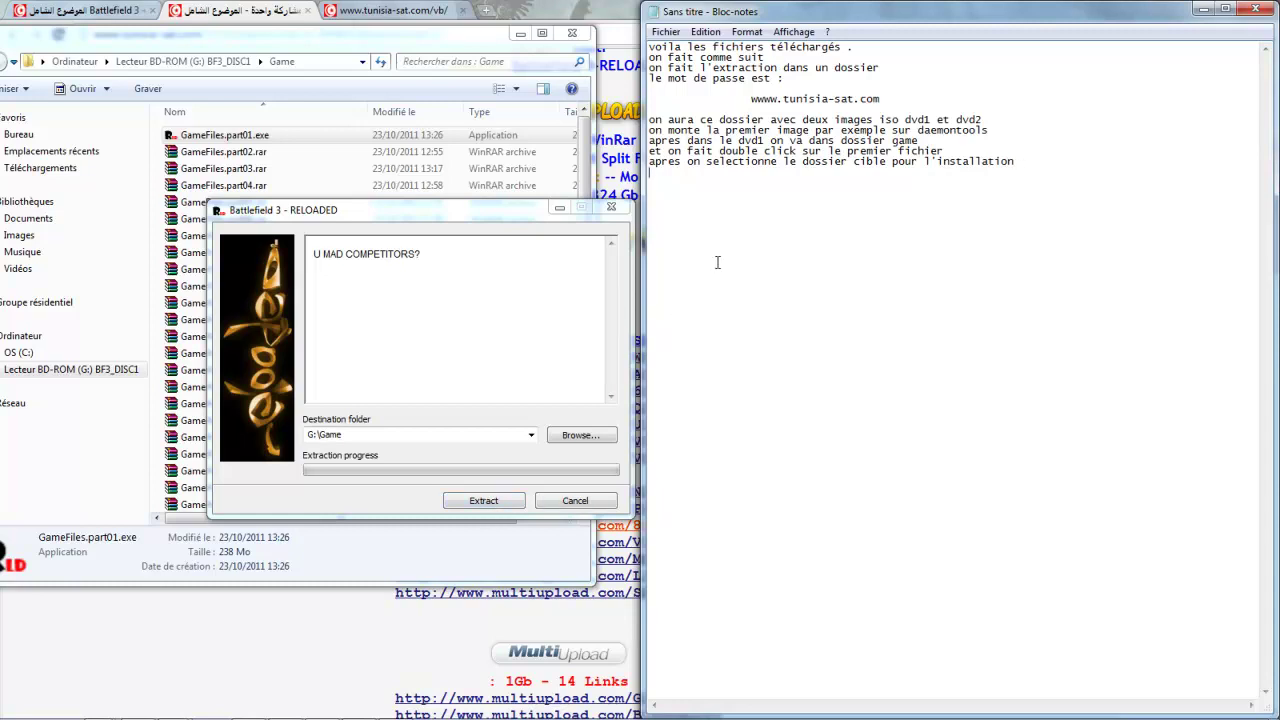
Add the lines "puis appuis sur extract" and "apres ça va demandez le deuxieme dvd" to the notes.
text(ppuis sur extract)
key(Return)
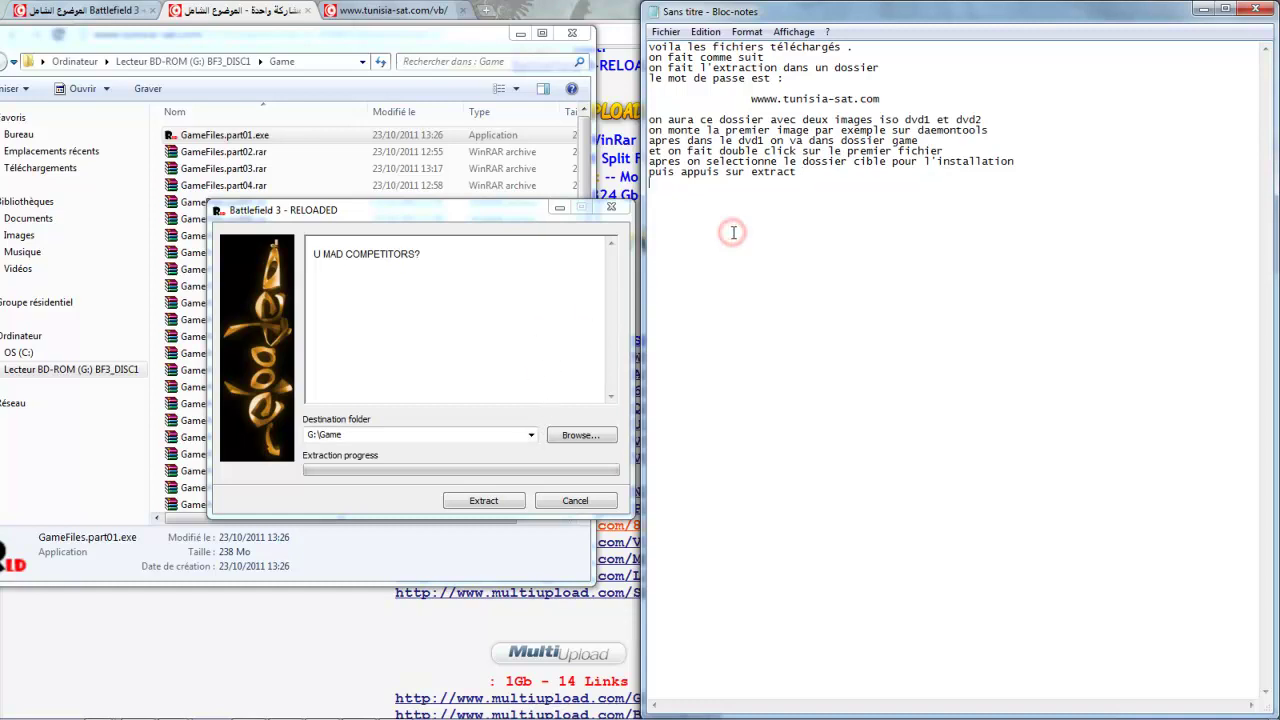
text(apres)
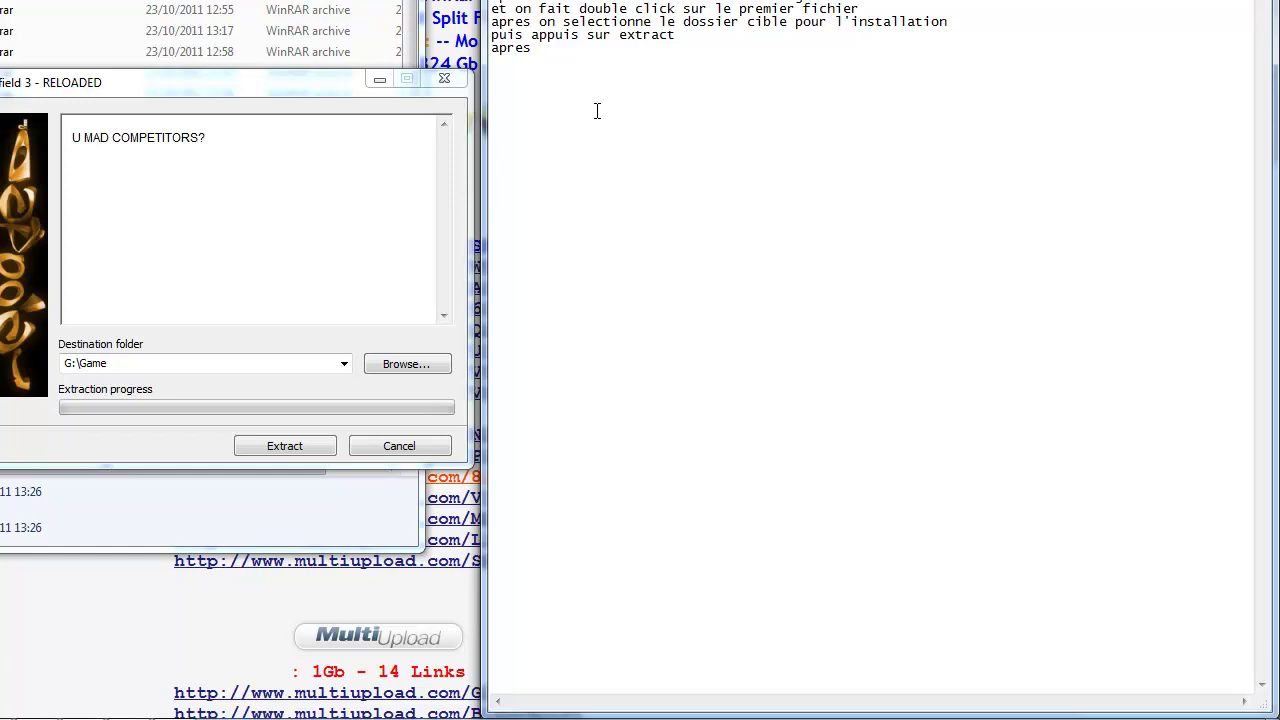
text(ça va demandez le deuxieme dvd)
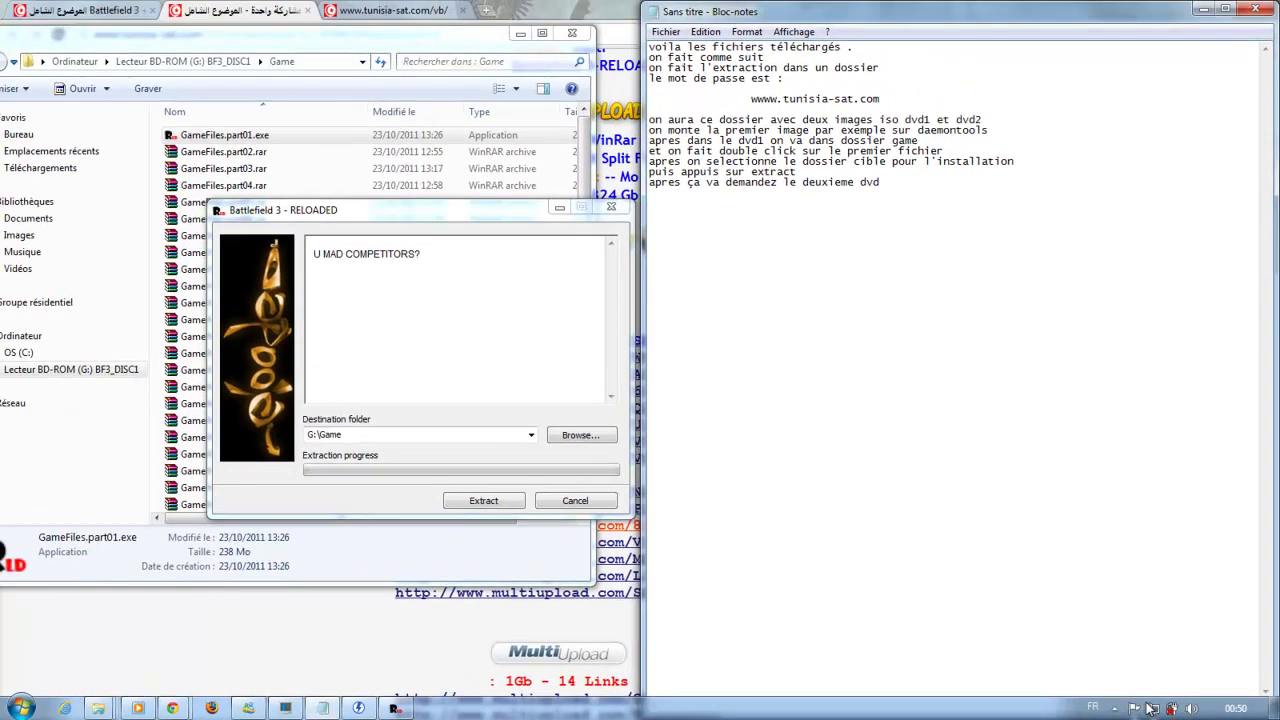
Switch to DAEMON Tools and open its Mount'n'Drive manager beside the extraction window.
click(1115, 709)
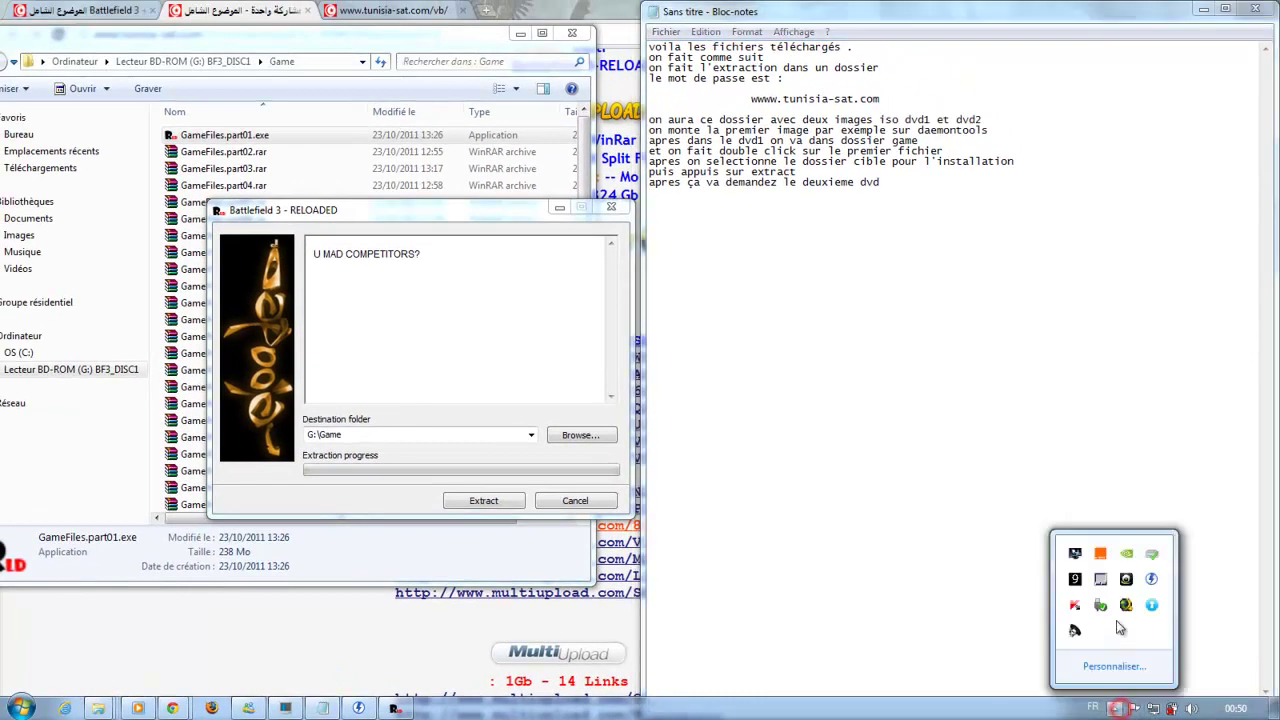
double_click(1153, 580)
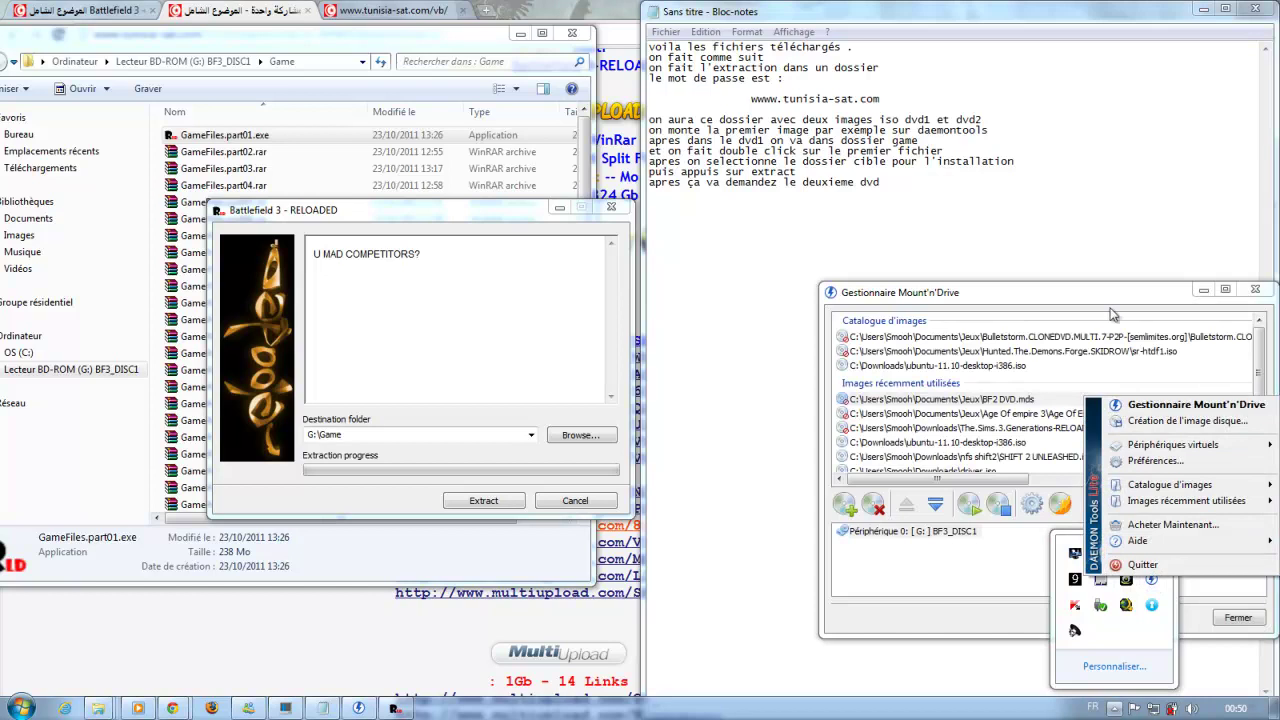
click(1113, 312)
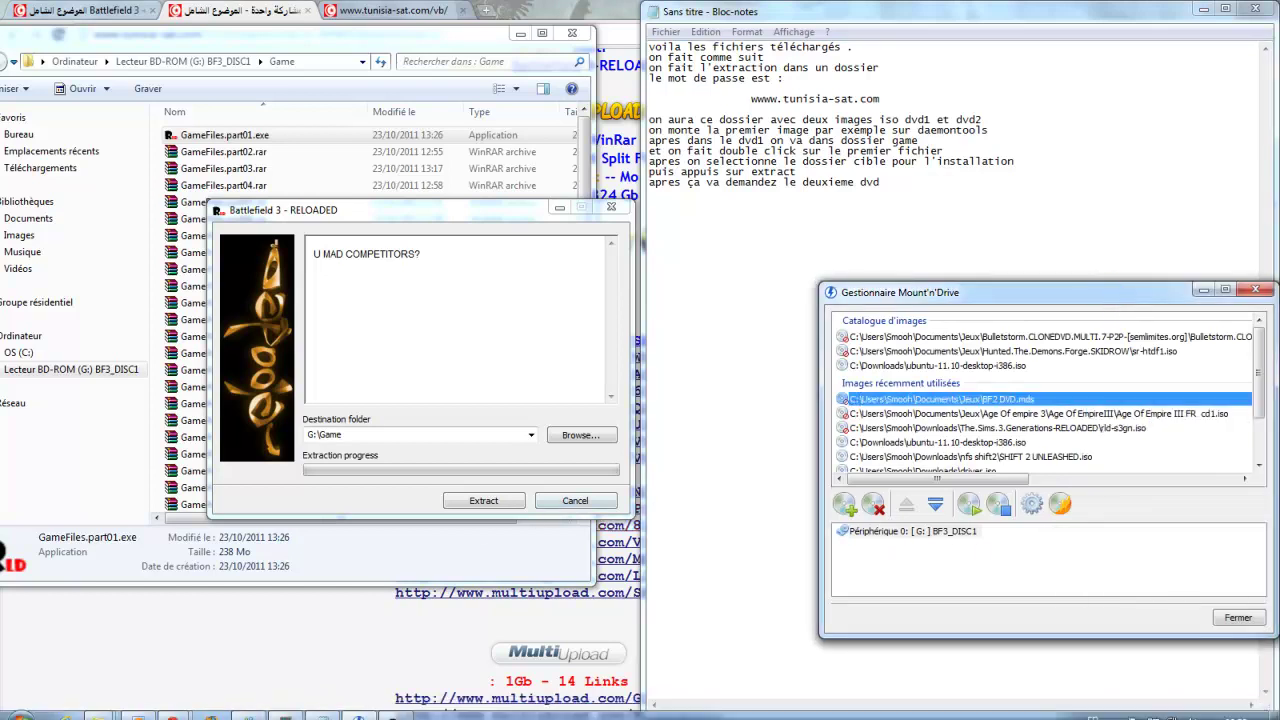
Open the DVD2 folder of the extracted Battlefield 3 release in the C: drive's Downloads folder.
mouse_move(98, 708)
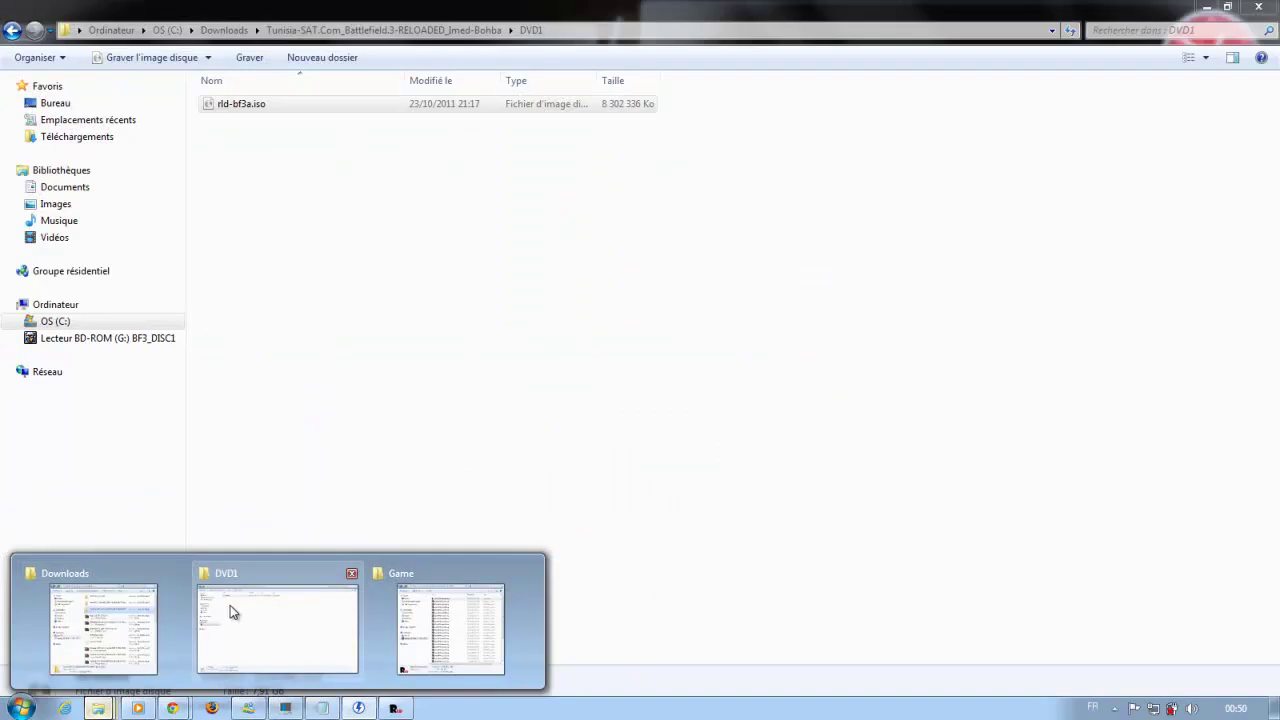
click(230, 607)
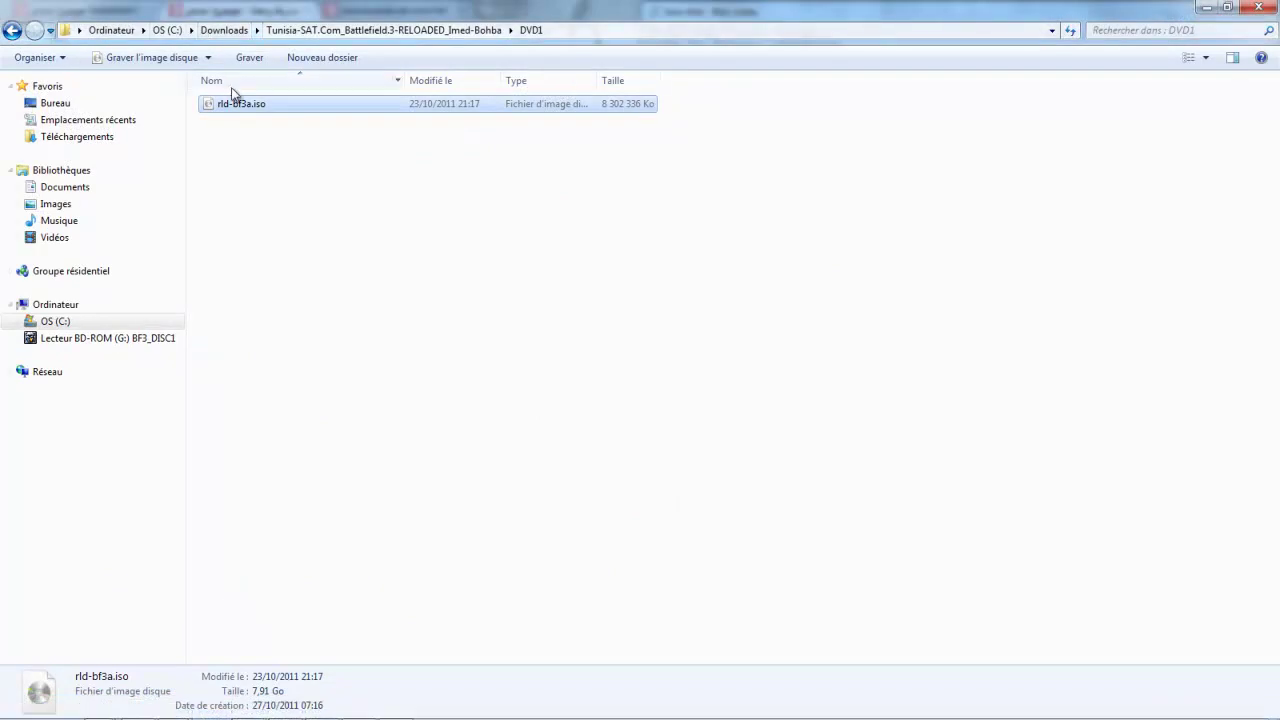
click(55, 304)
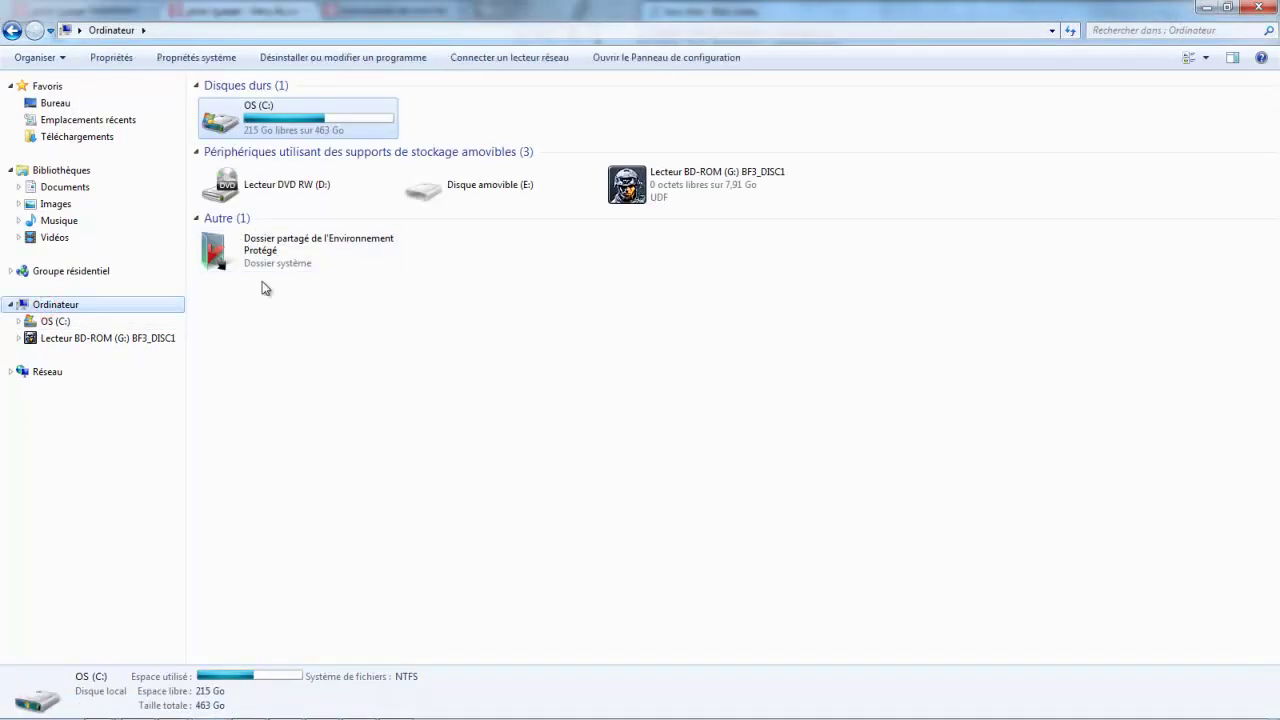
double_click(267, 127)
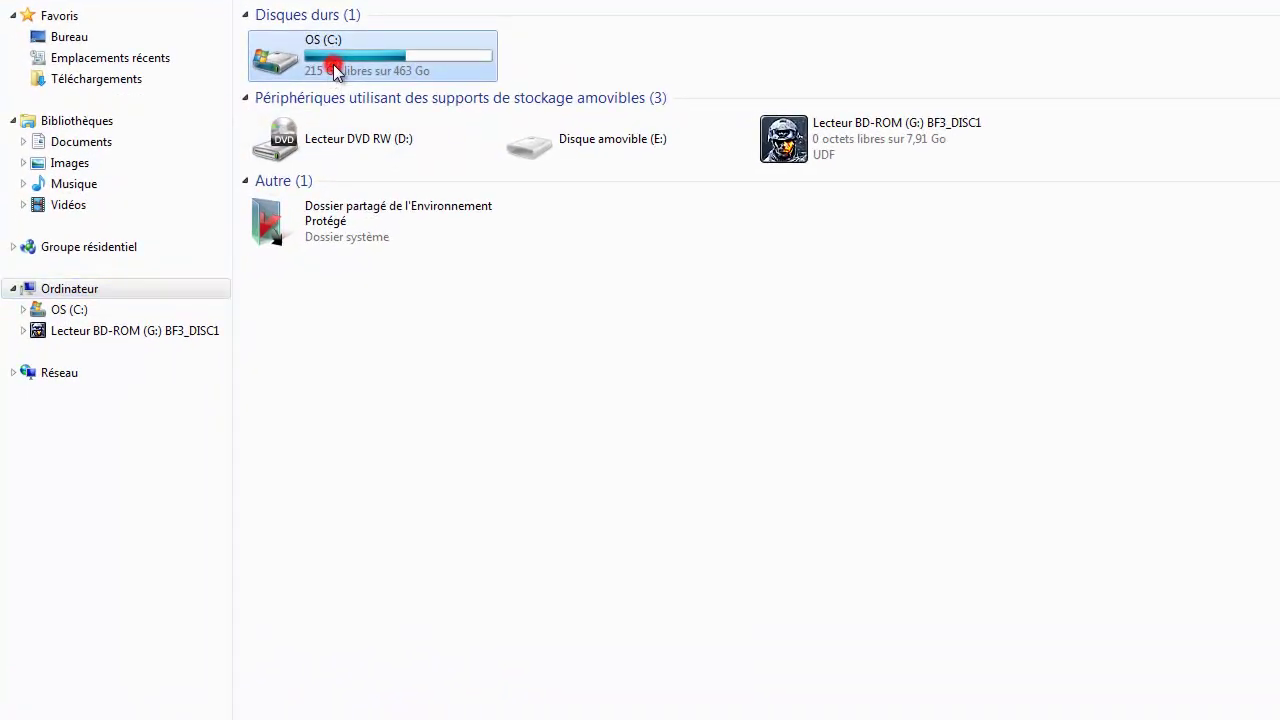
double_click(1041, 31)
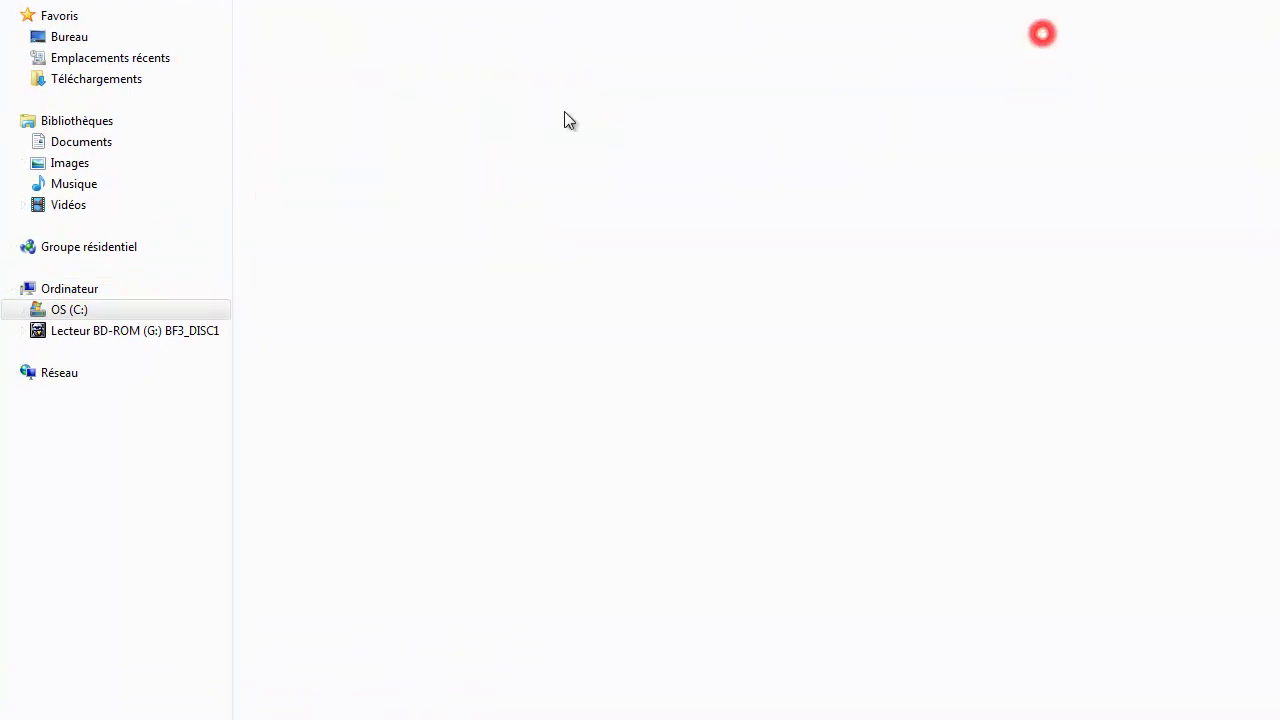
double_click(372, 72)
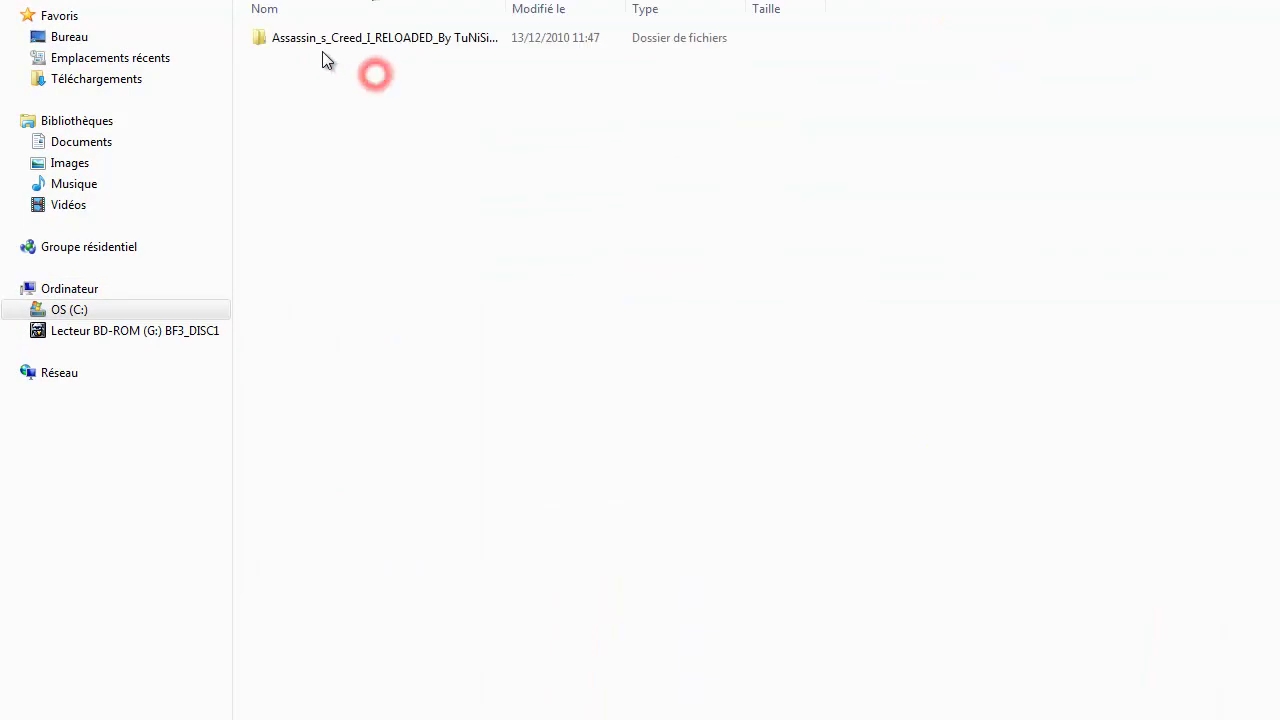
key(BackSpace)
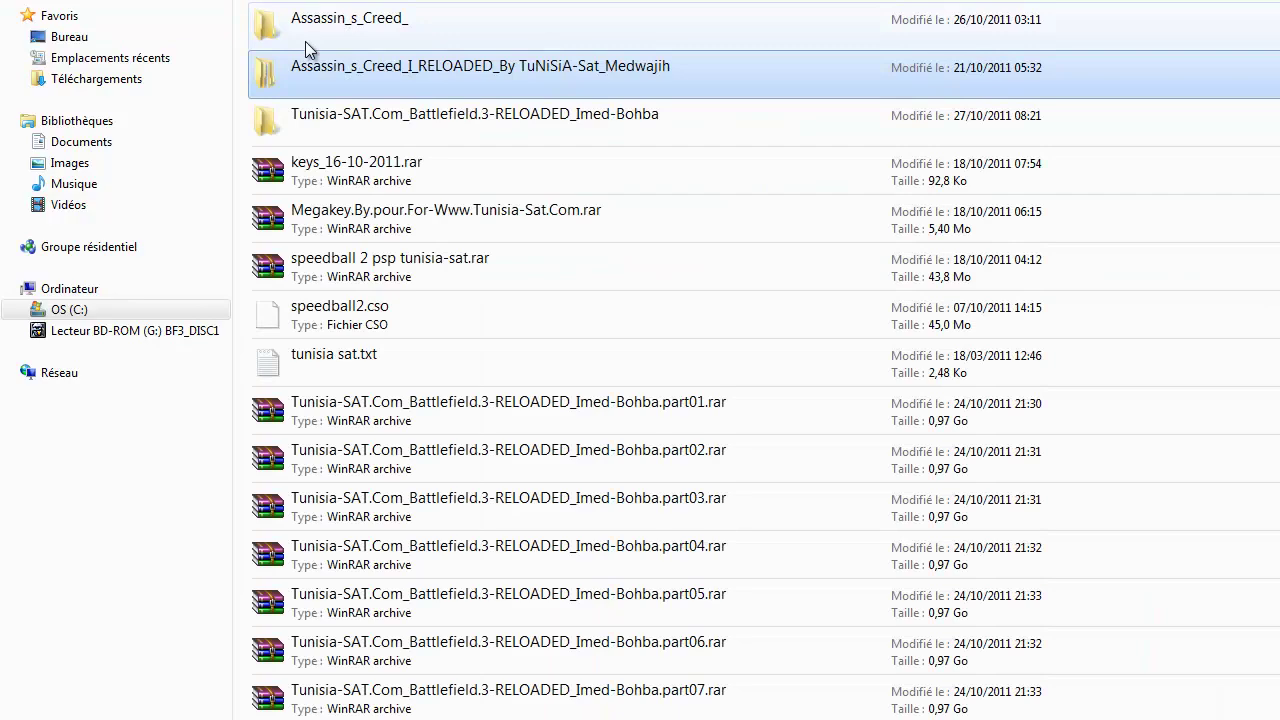
double_click(377, 127)
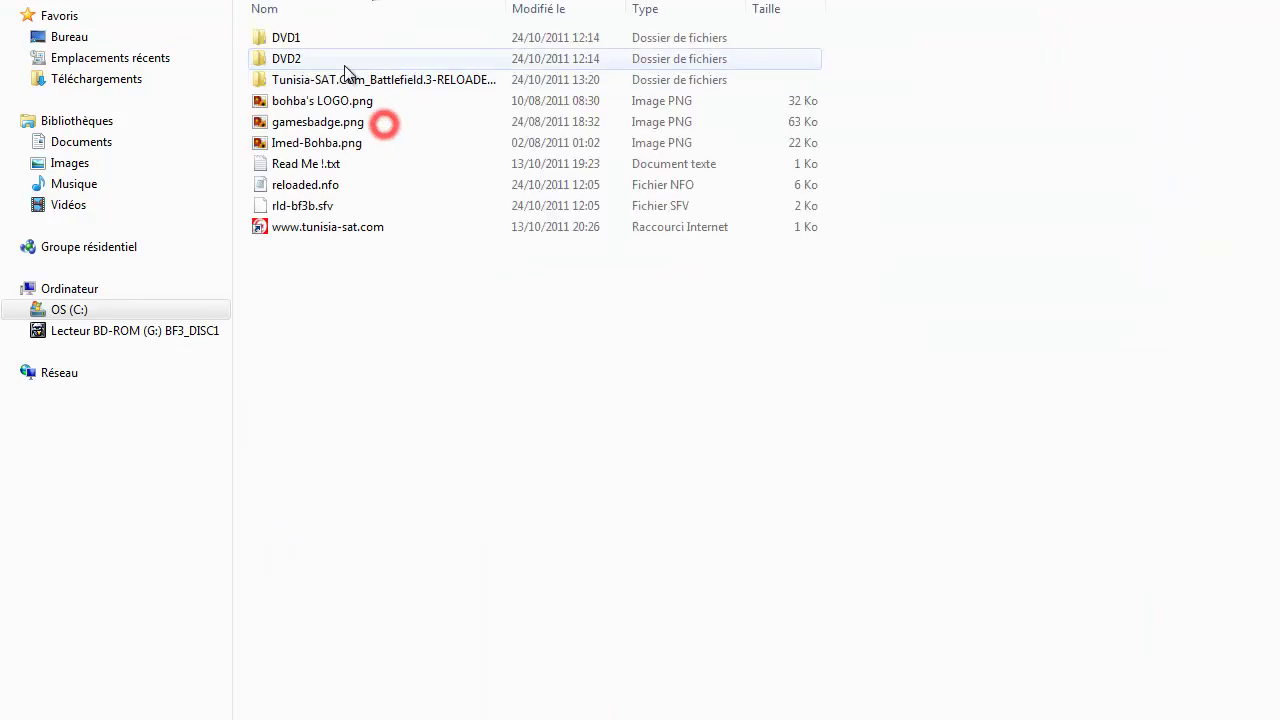
click(297, 60)
double_click(297, 60)
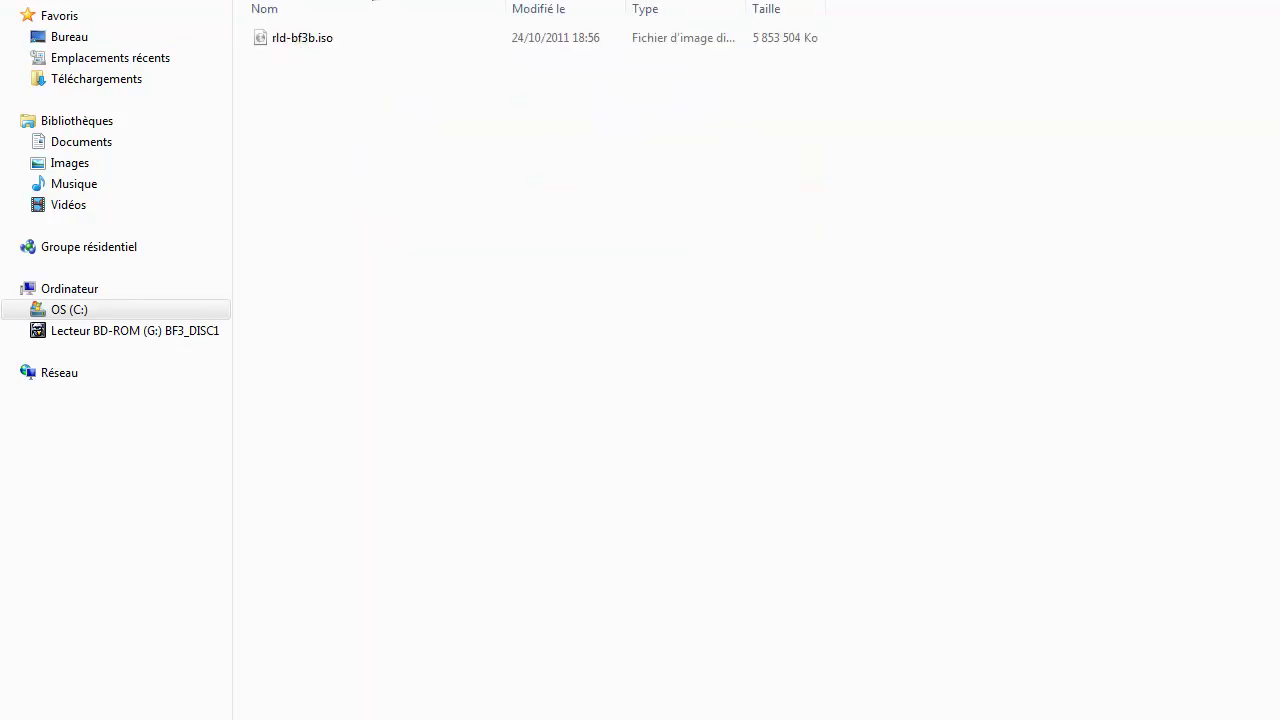
Mount rld-bf3b.iso from the DVD2 folder on virtual drive G: in the Mount'n'Drive manager.
click(352, 628)
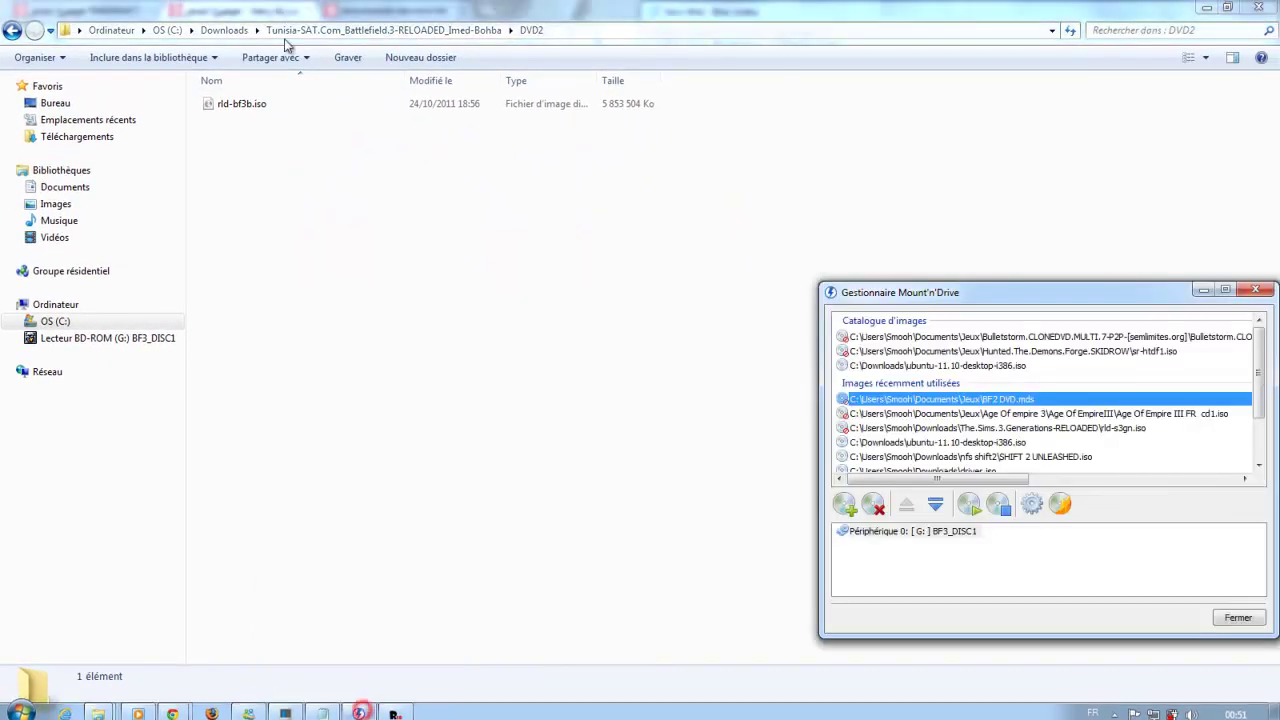
click(234, 104)
drag(234, 104, 912, 549)
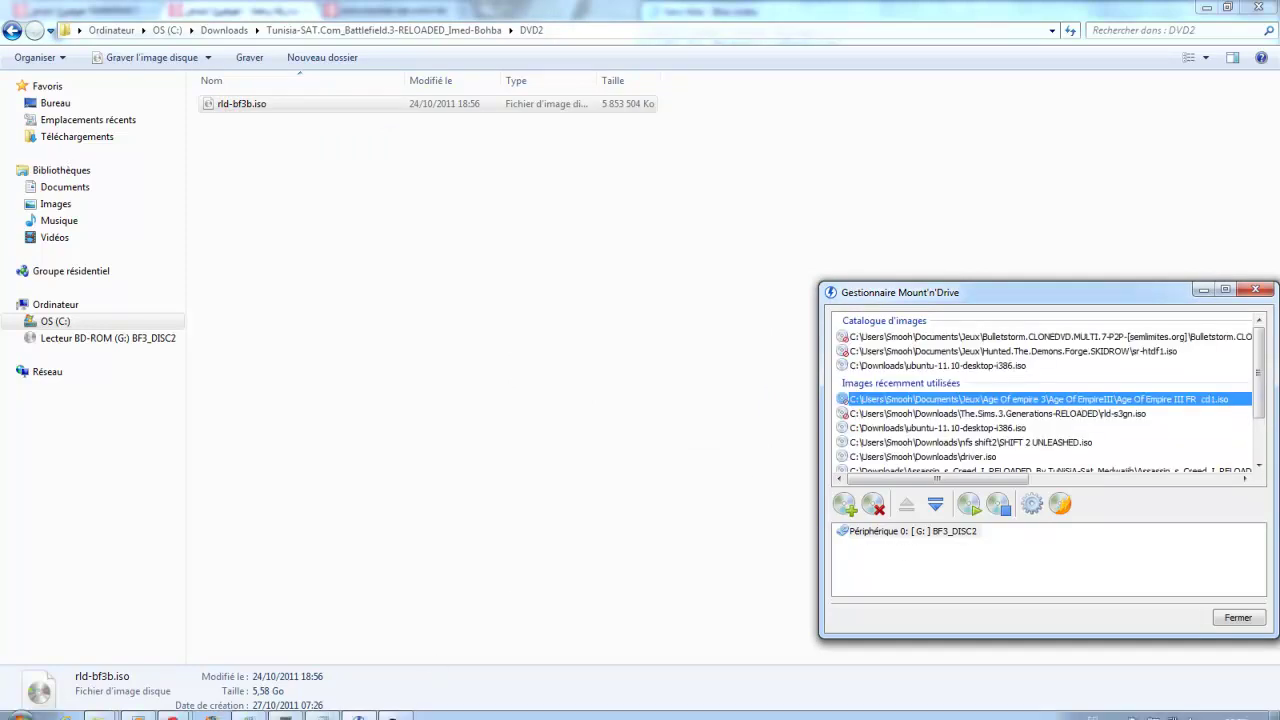
Return to the notes and add the lines "puis vous appuiz sur continuer" and "apres l'extraction on doit faire ceci".
mouse_move(368, 710)
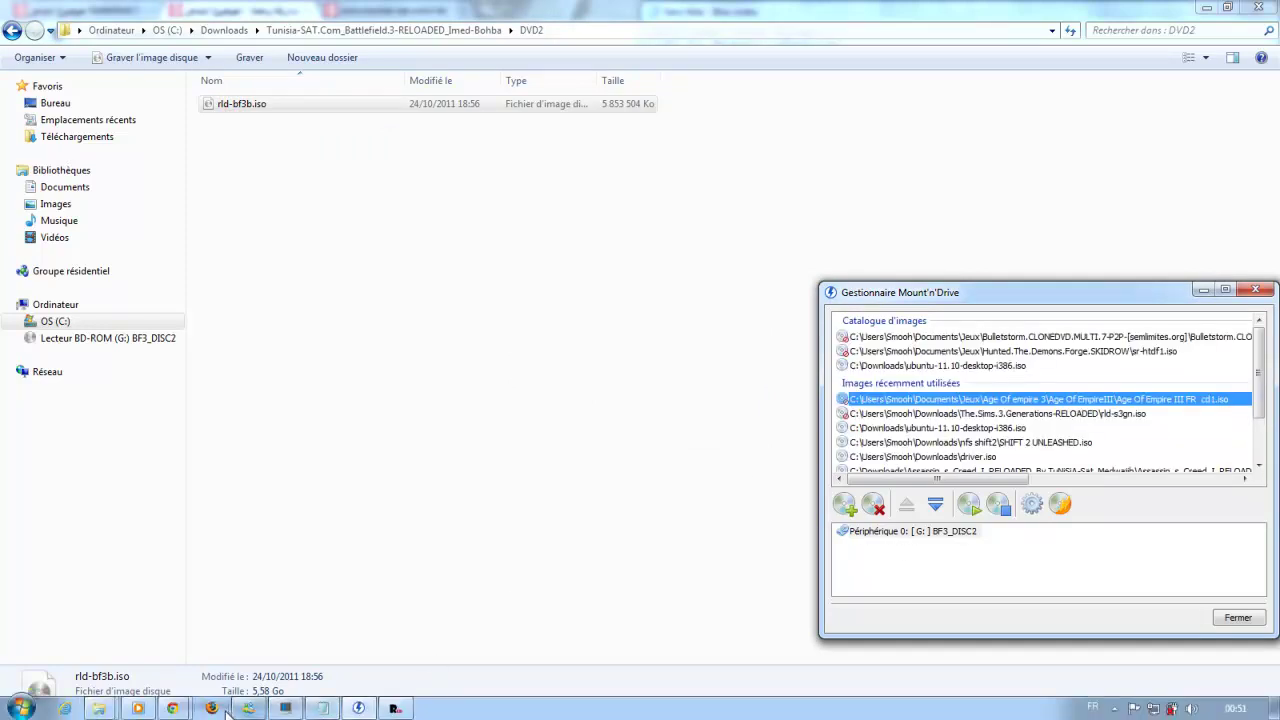
click(325, 709)
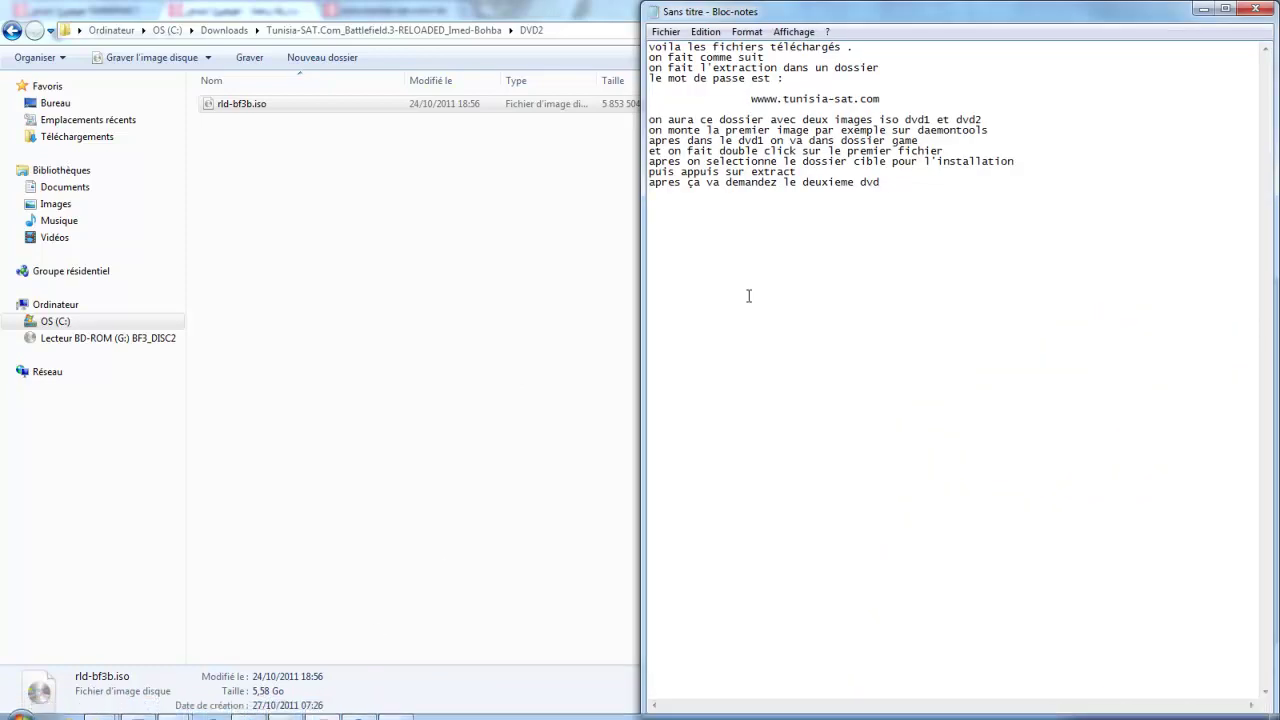
text(pu)
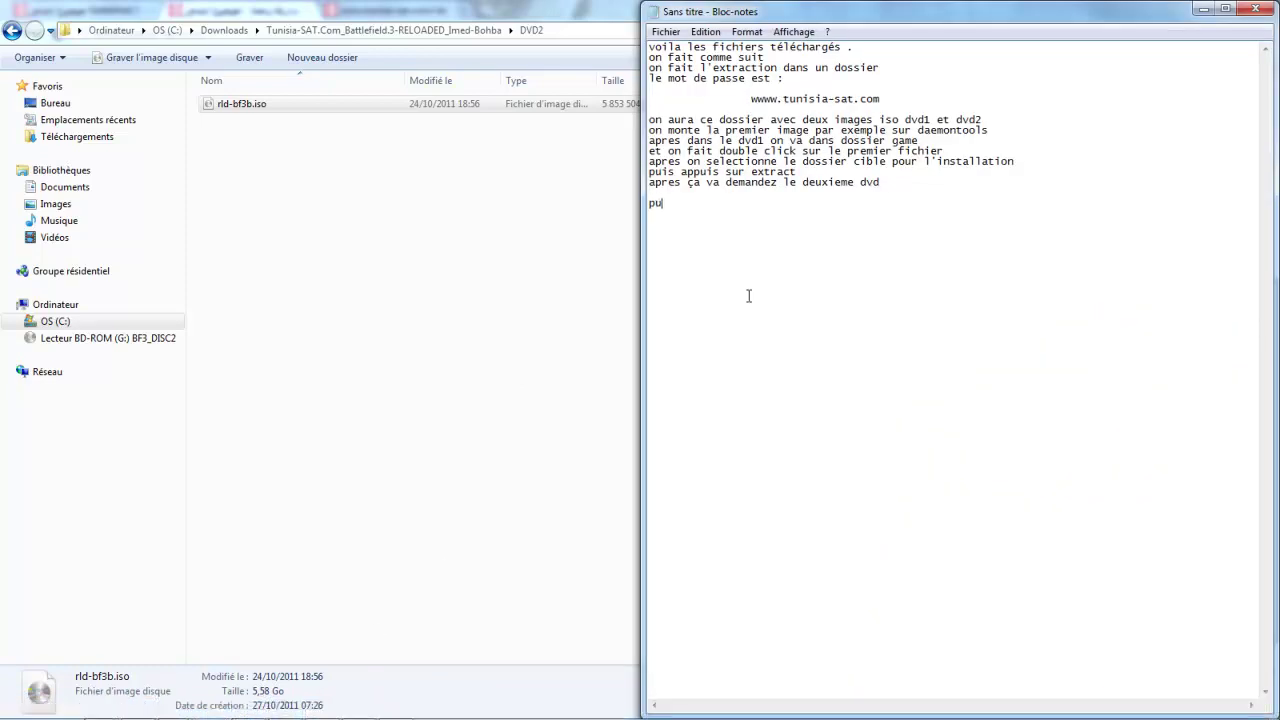
text(is vous appuiz sur continuer)
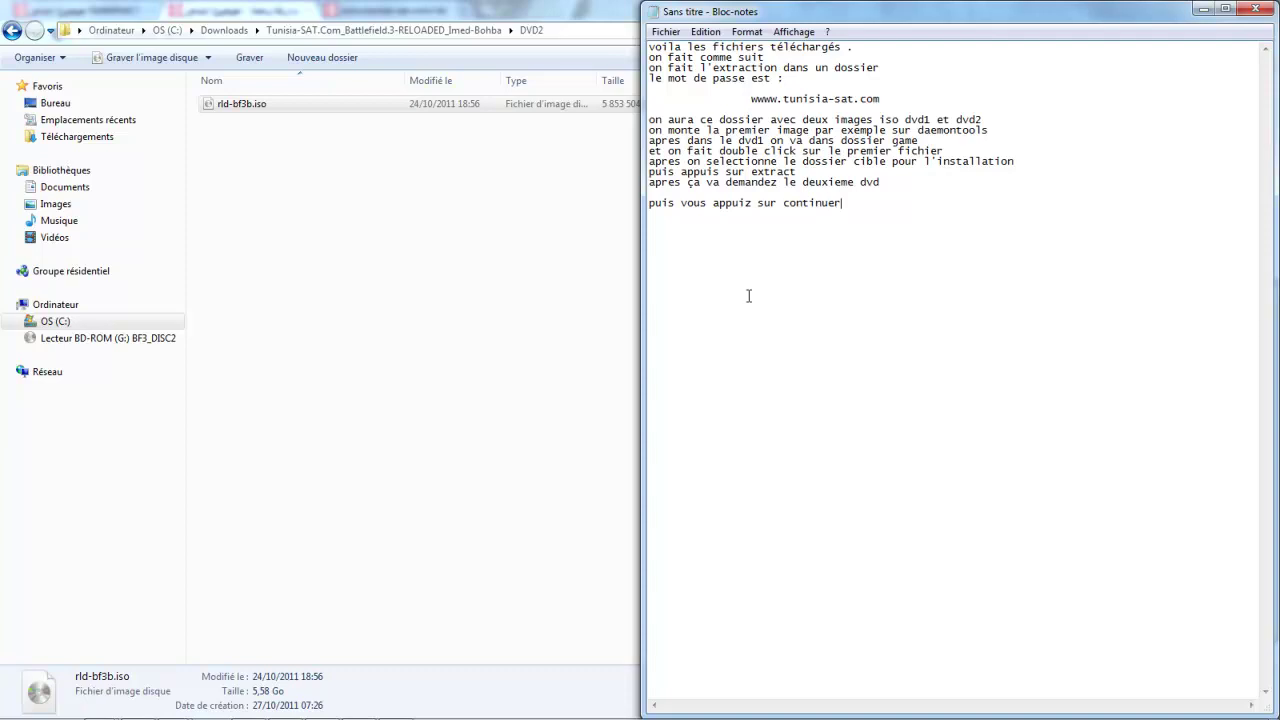
text(apres l'exrtraction on doit fa)
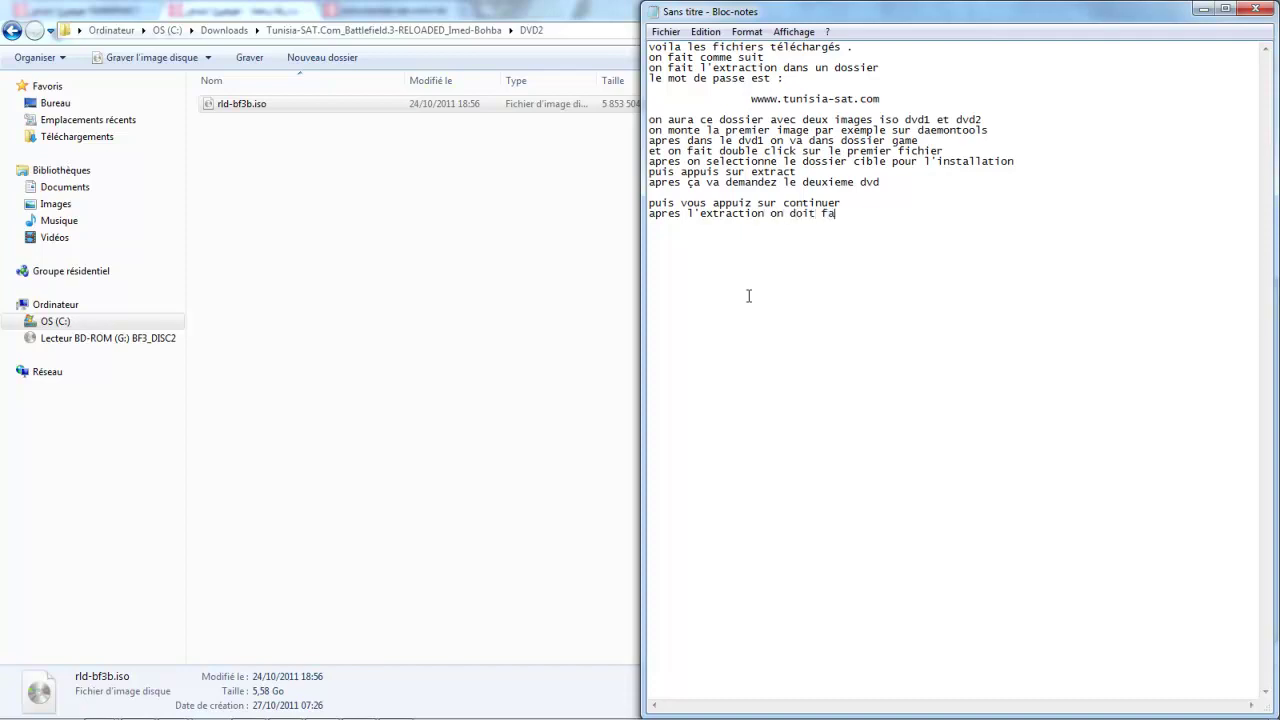
text(ire ce)
text(ci)
Add the indented line "allez au dossier où on a installé le jeu" and the line "ici c'est c:/ game" to the notes.
text(allez )
text(au dossi)
text(er où on a install)
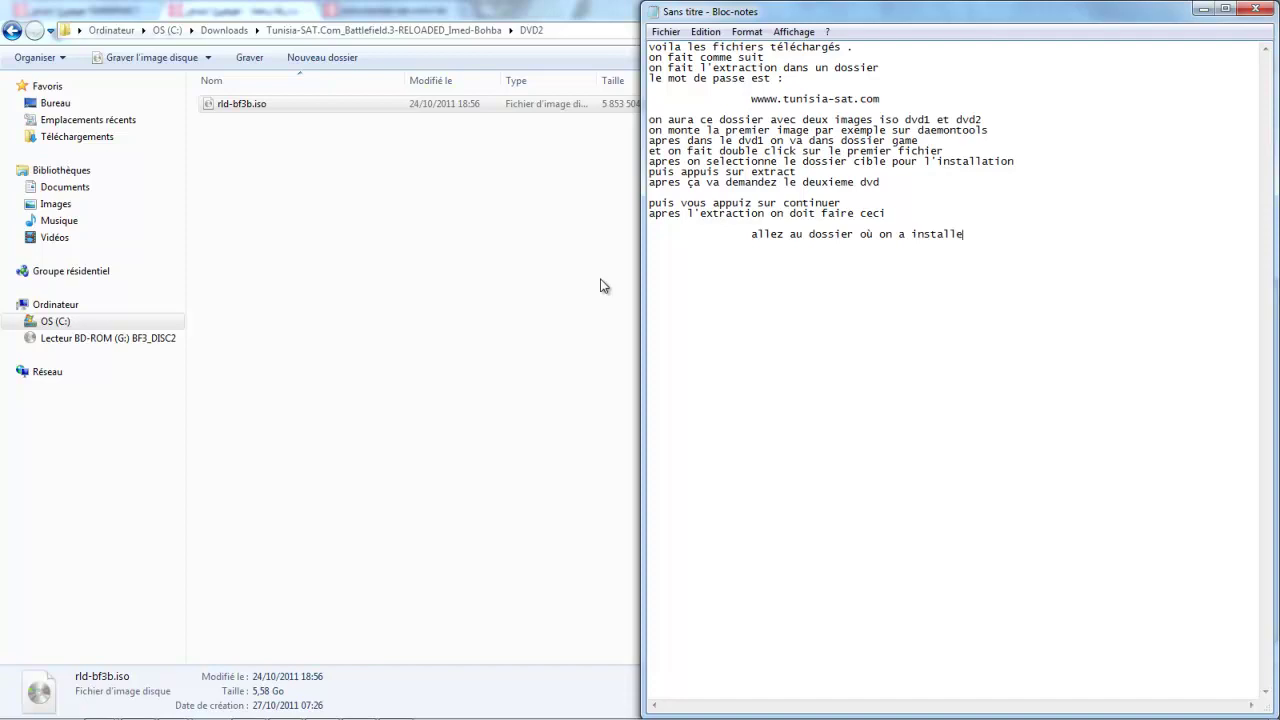
text(é le jeu)
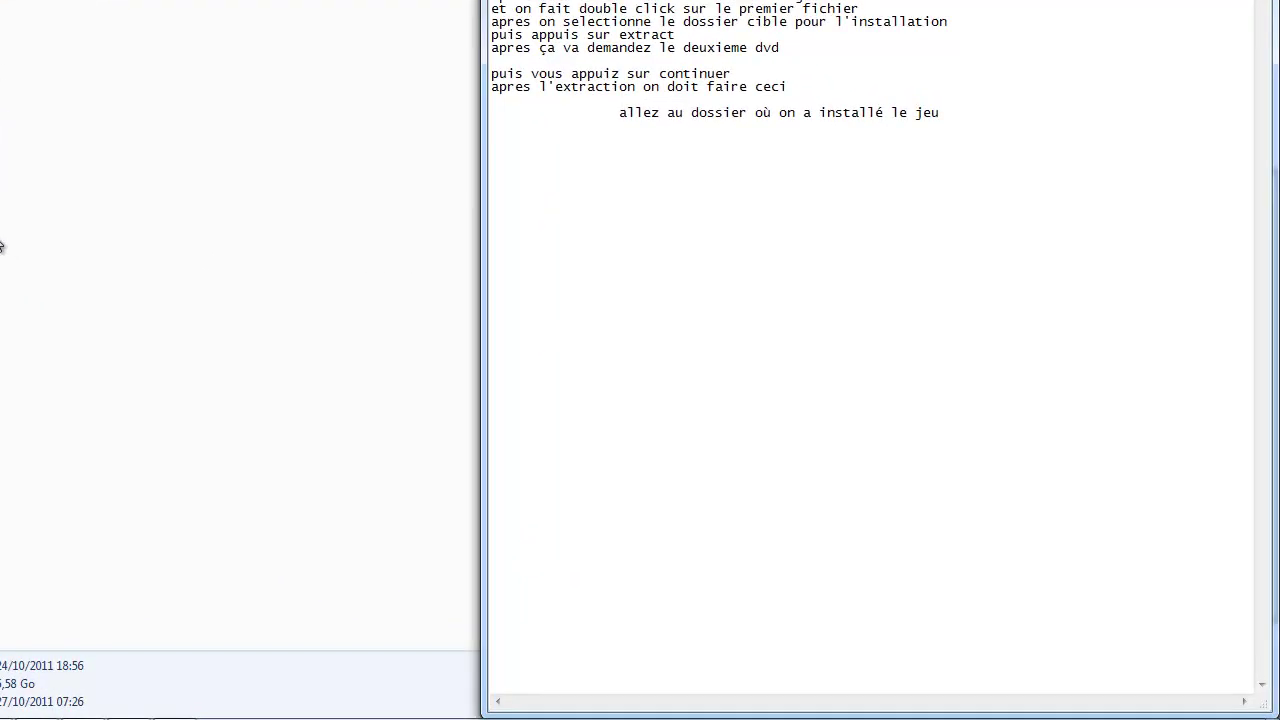
text(ici c'est c:/ game)
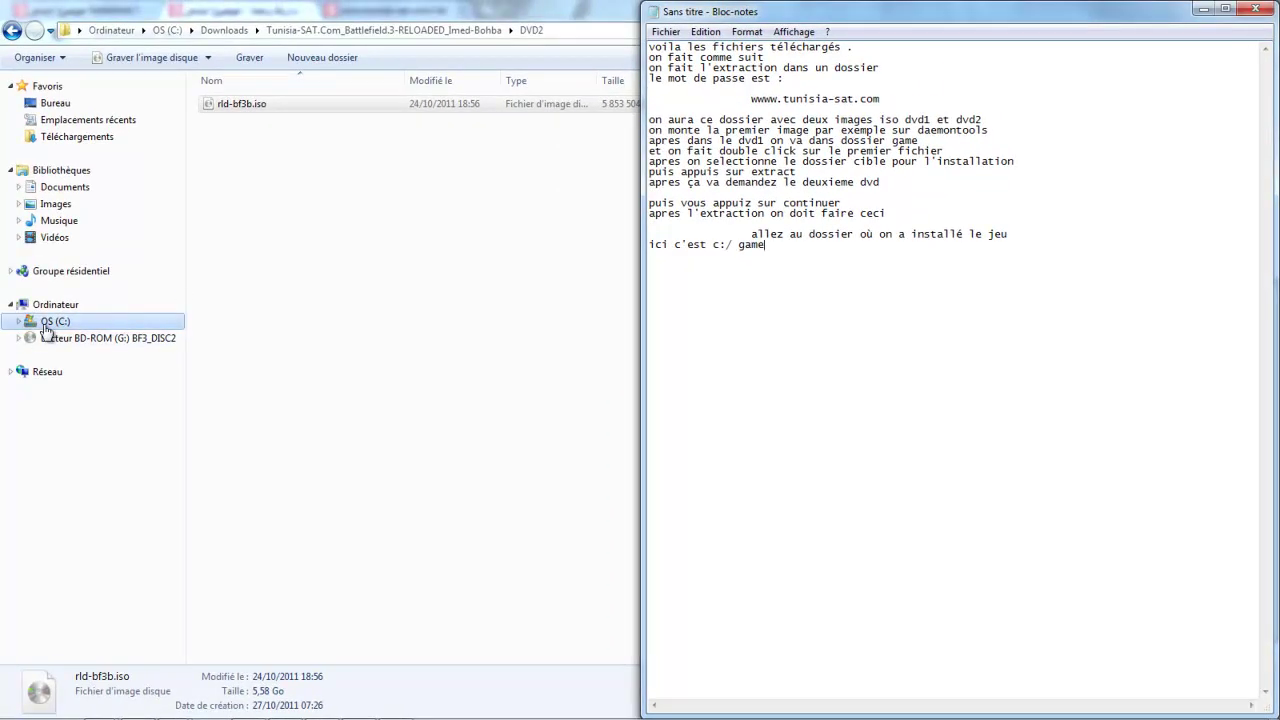
Open the Game installation folder on the C: drive.
click(45, 328)
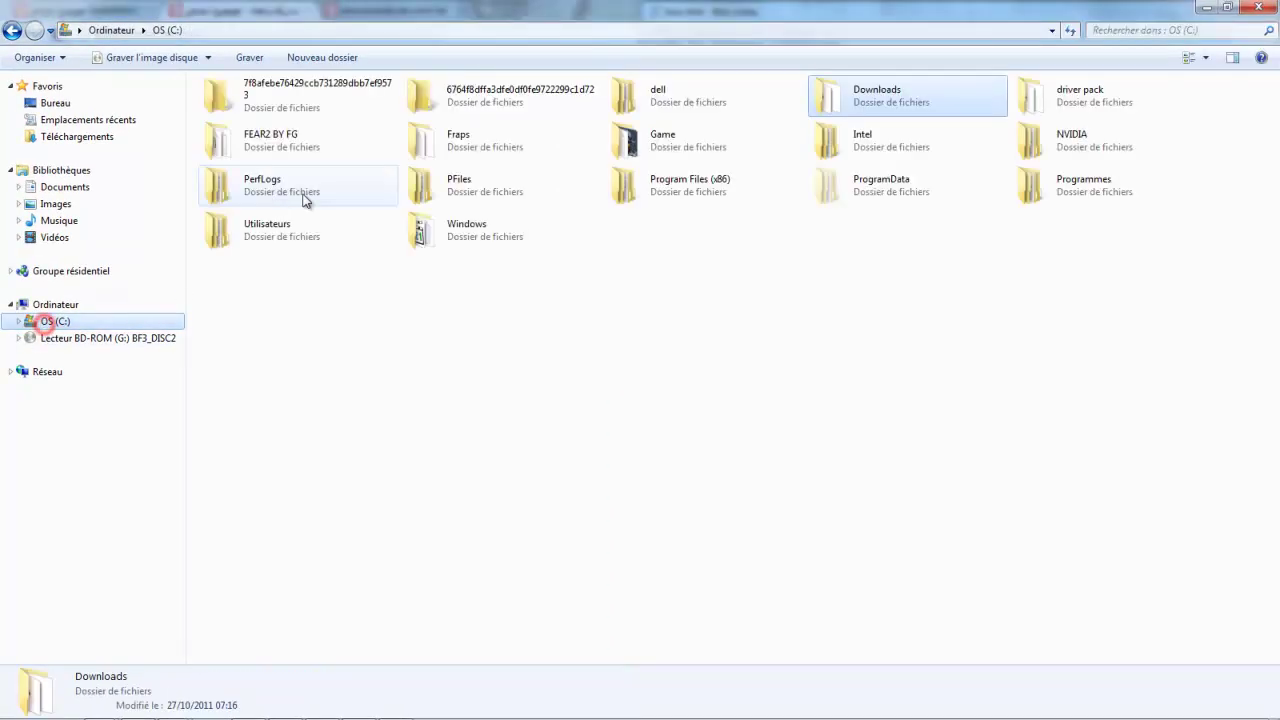
double_click(675, 145)
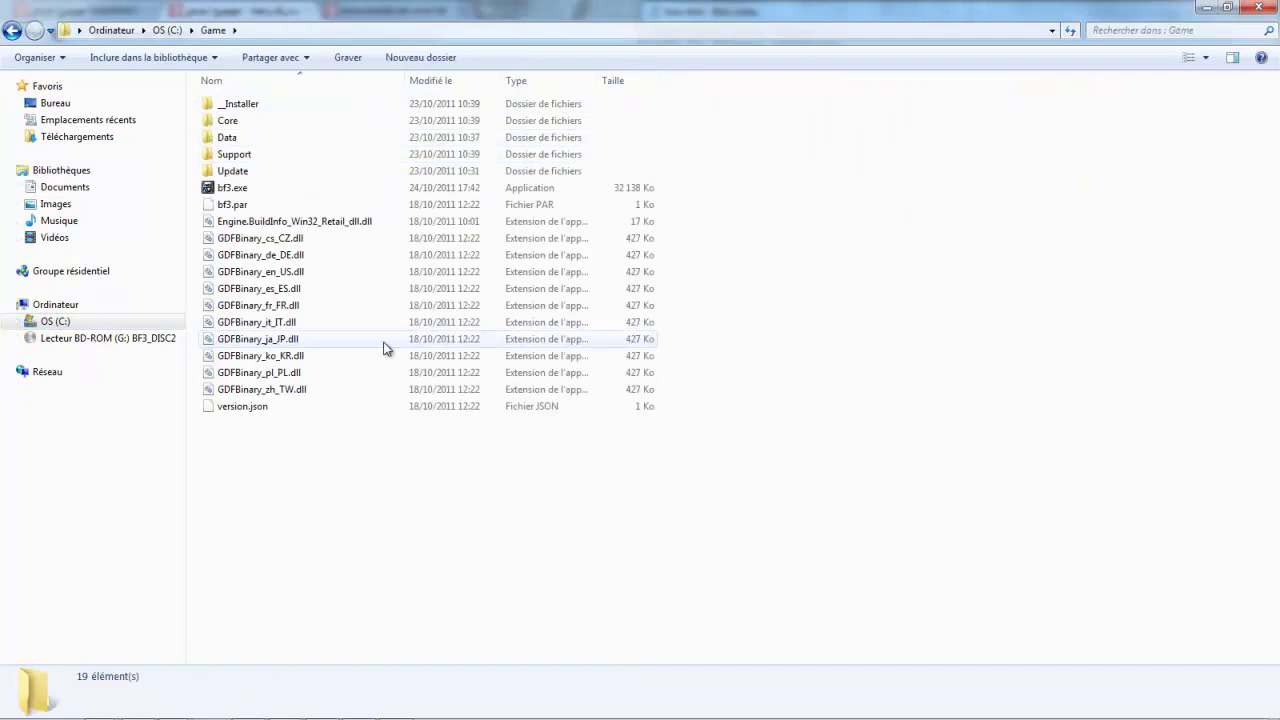
Return to the notes and add "dans le dossier installer tt les mises ajour pour direct x et tt les importantes applications".
mouse_move(336, 712)
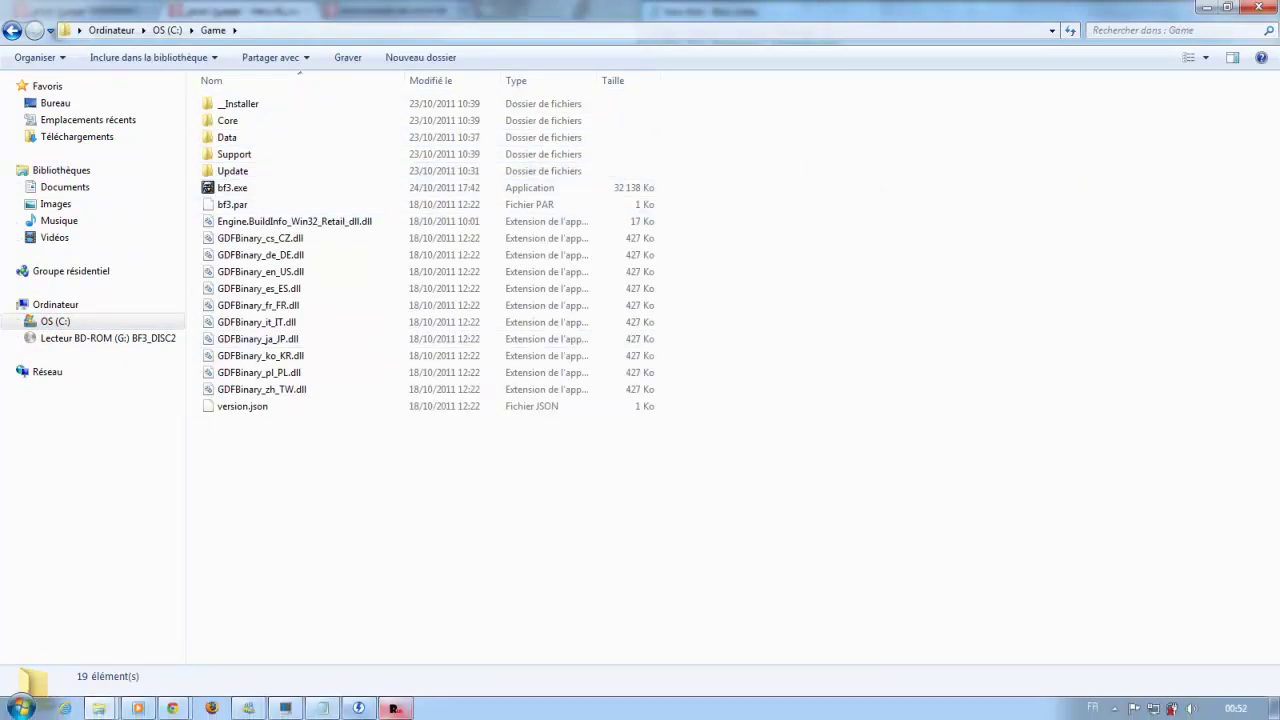
click(322, 708)
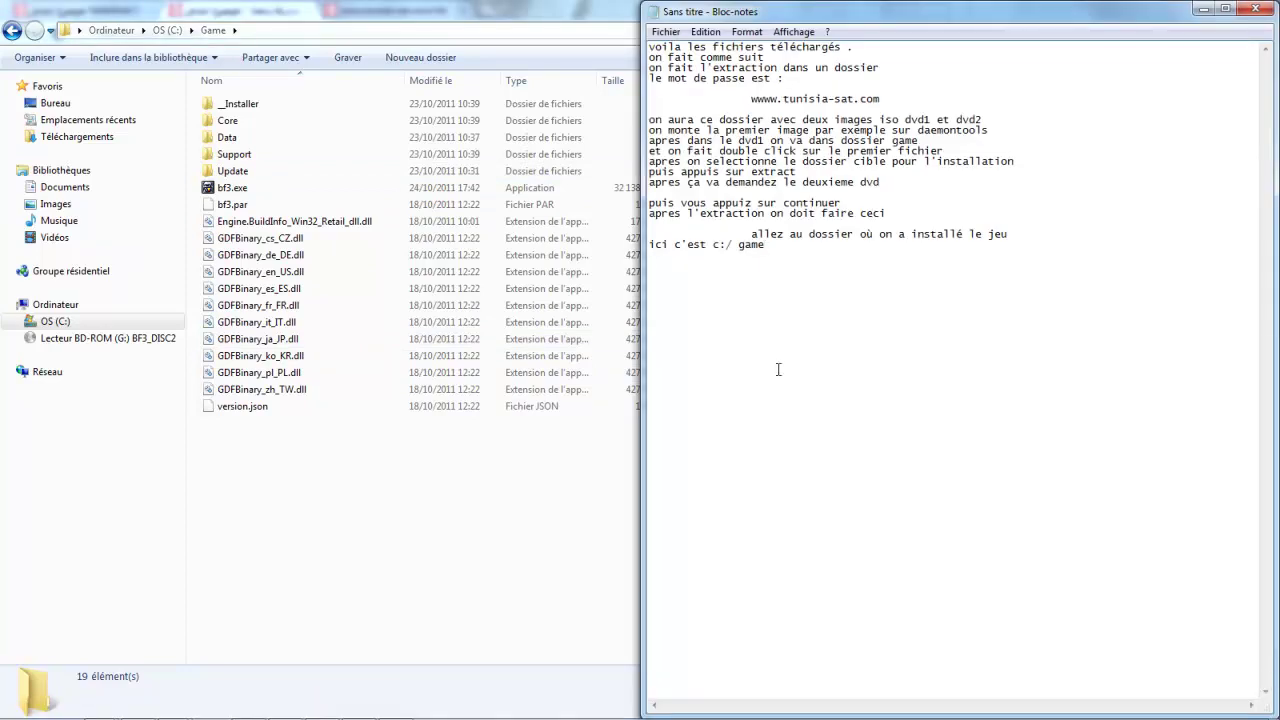
key(Return)
text(dans le da)
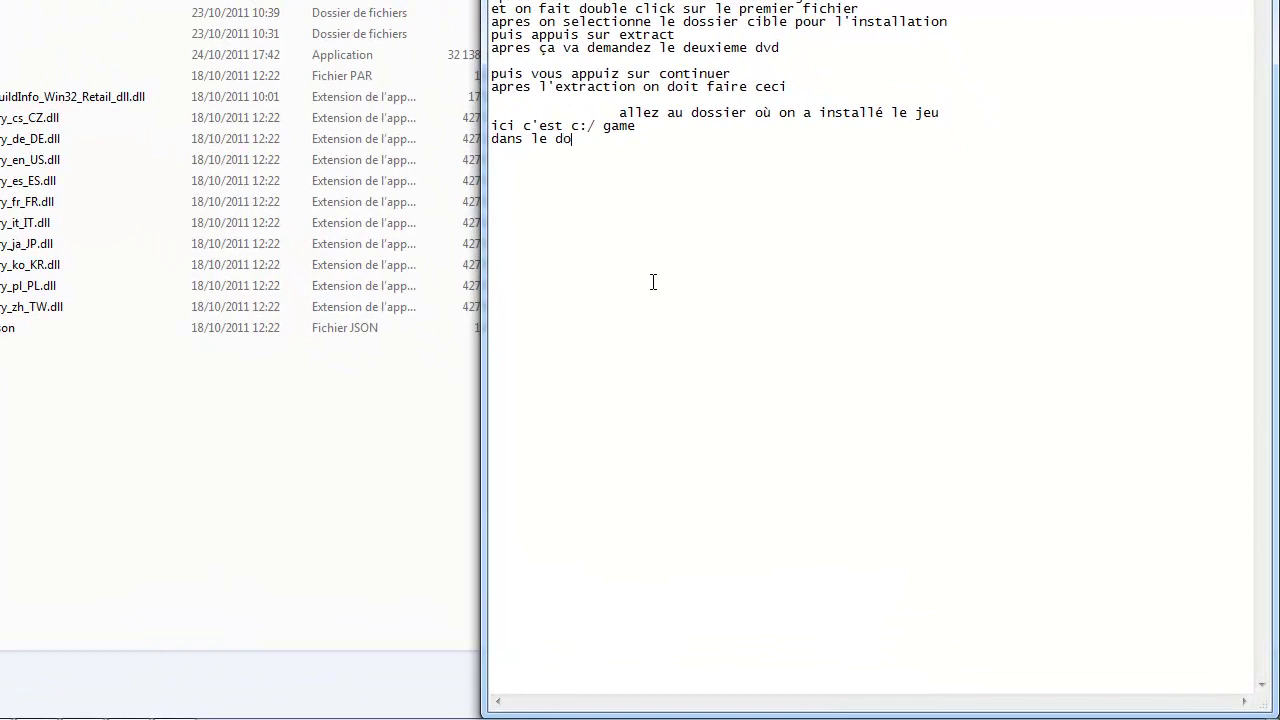
text(ssier installer tt les mises ajour)
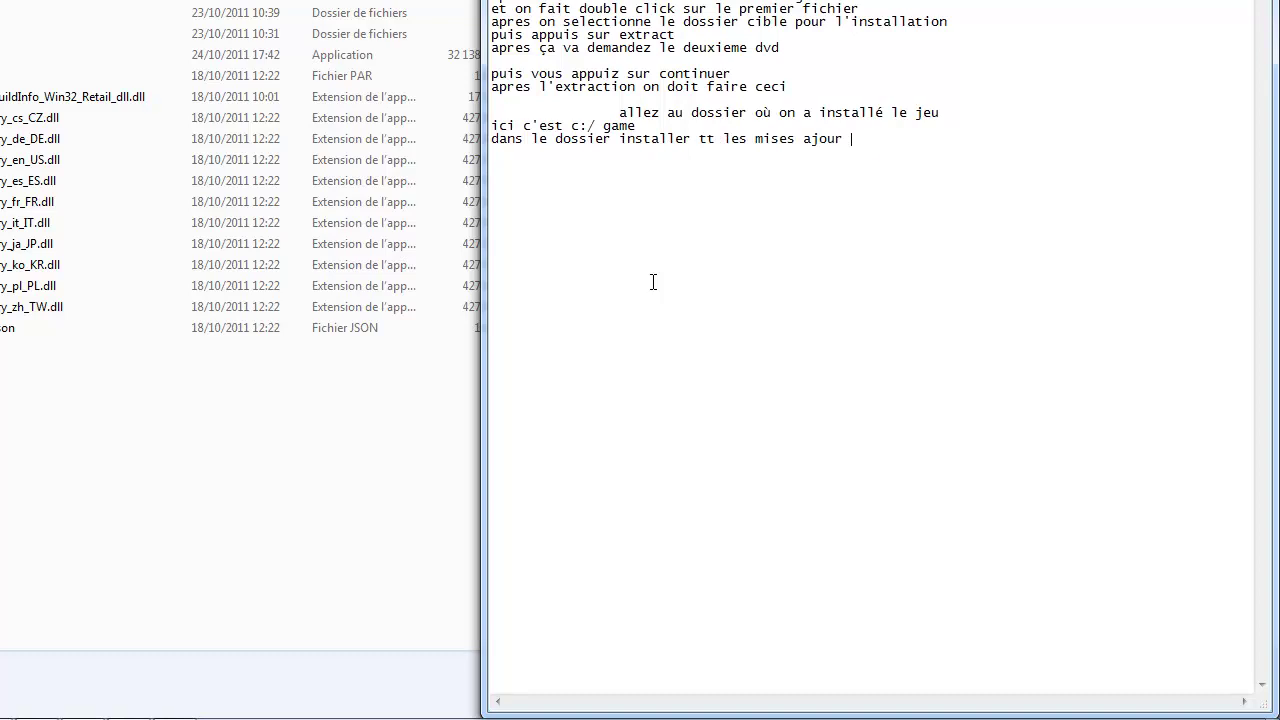
text( pour direct x et tt les imp)
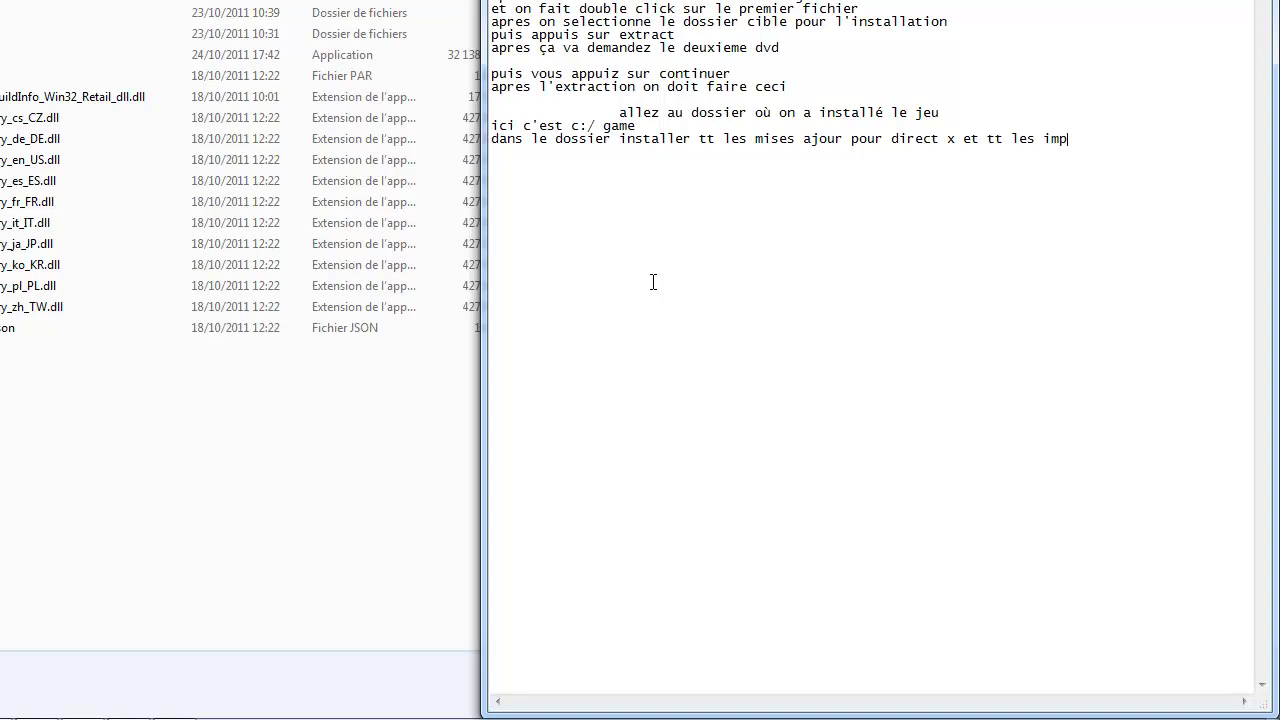
text(ortantes applications)
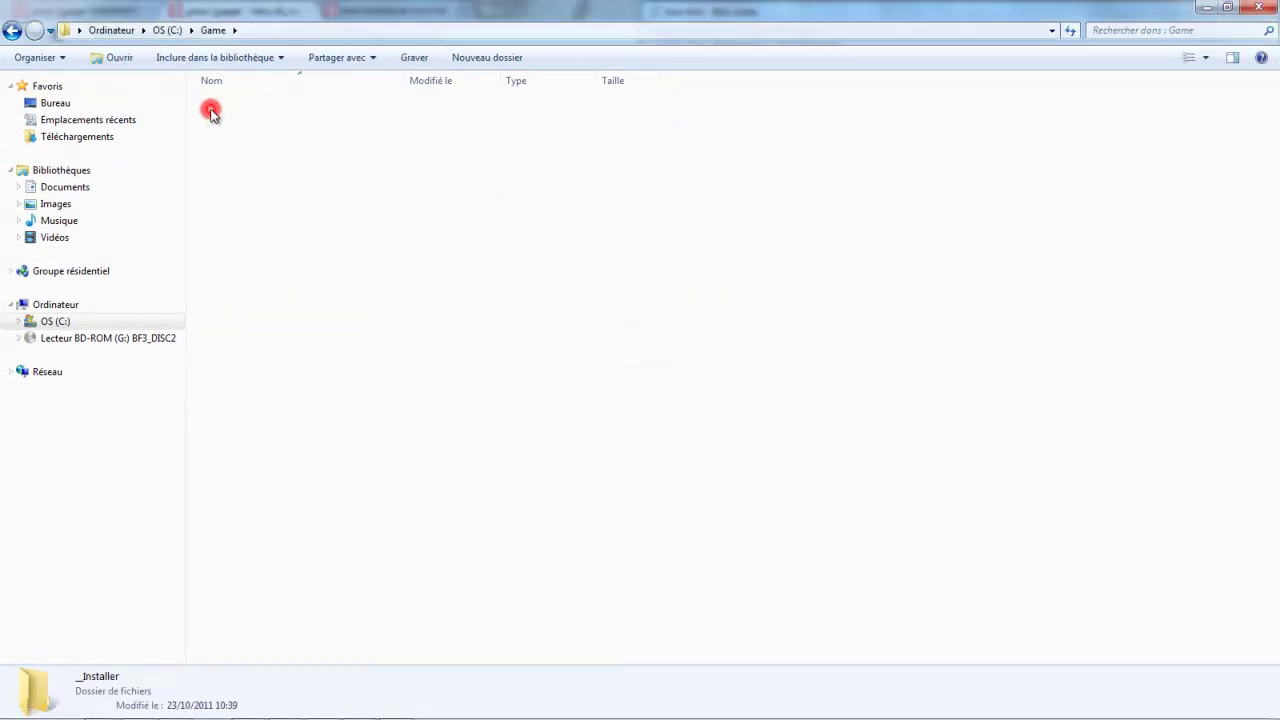
Open the directx redist folder inside the game's __Installer folder and locate DXSETUP.exe.
double_click(211, 110)
double_click(240, 104)
click(230, 122)
double_click(230, 122)
scroll(270, 300, down, 10)
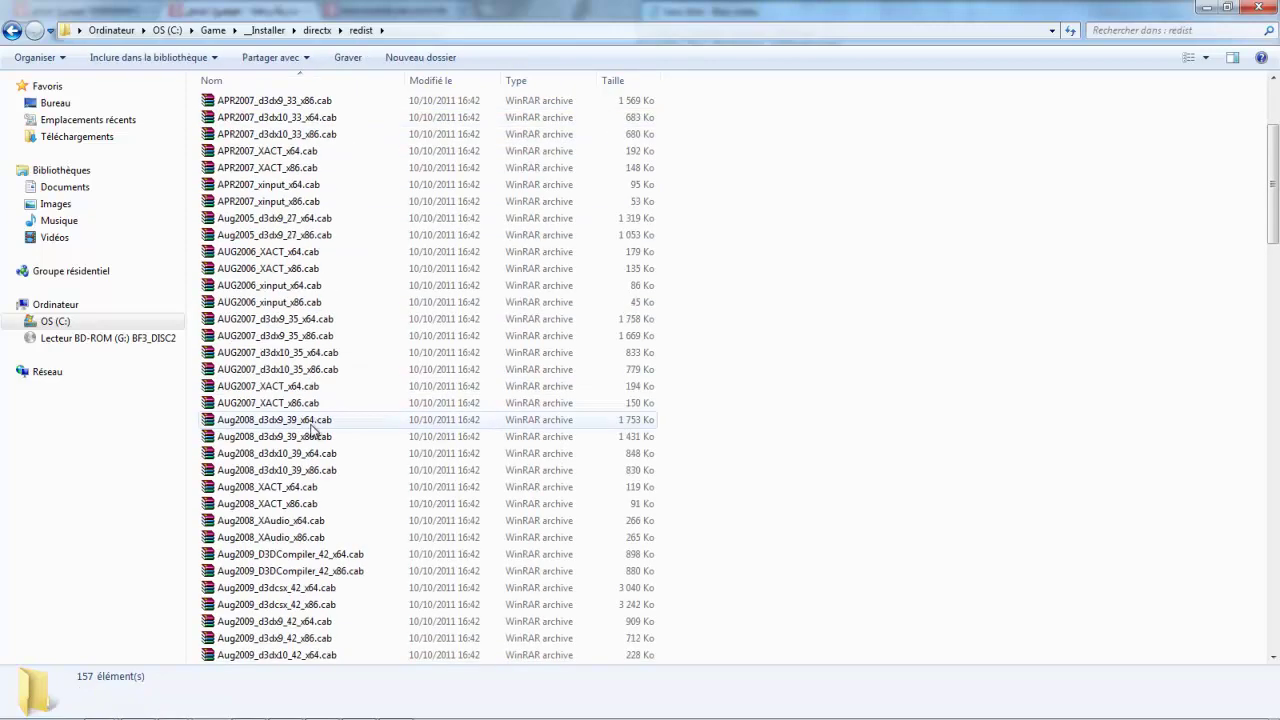
scroll(275, 430, down, 5)
scroll(255, 372, down, 3)
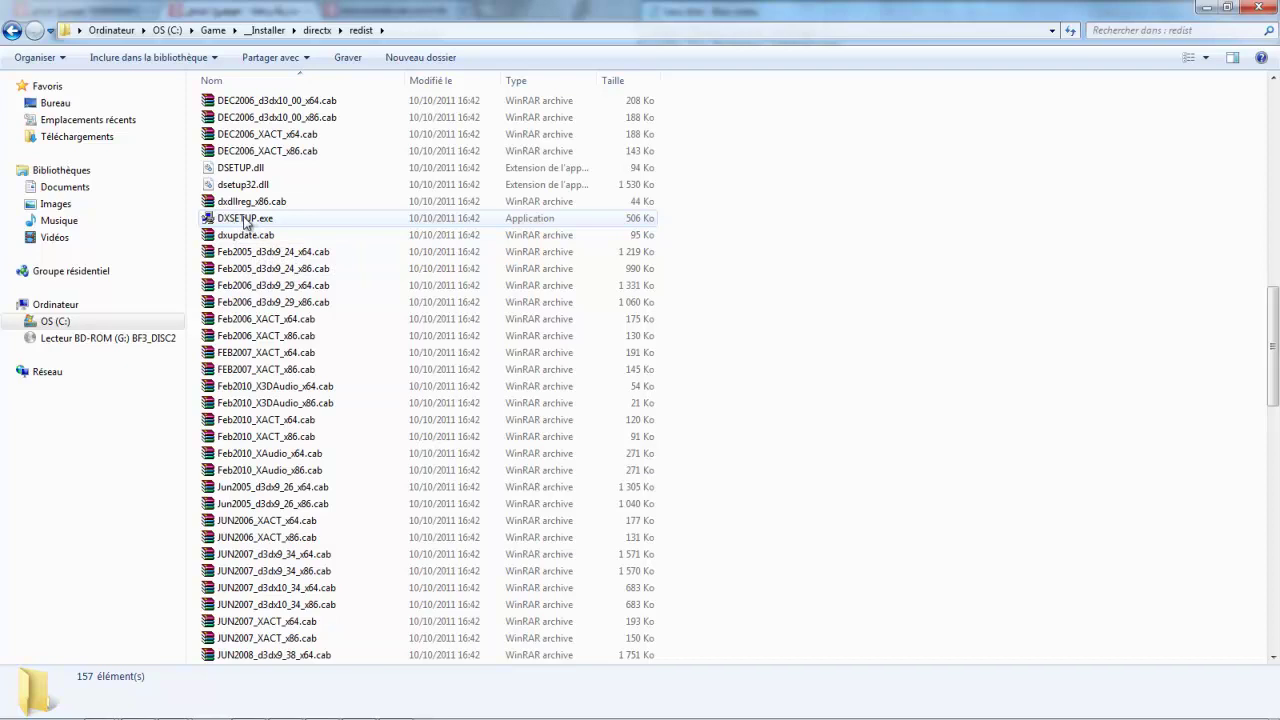
Go back to the __Installer folder and open the redist folder of vc2008sp1 inside vc.
click(13, 32)
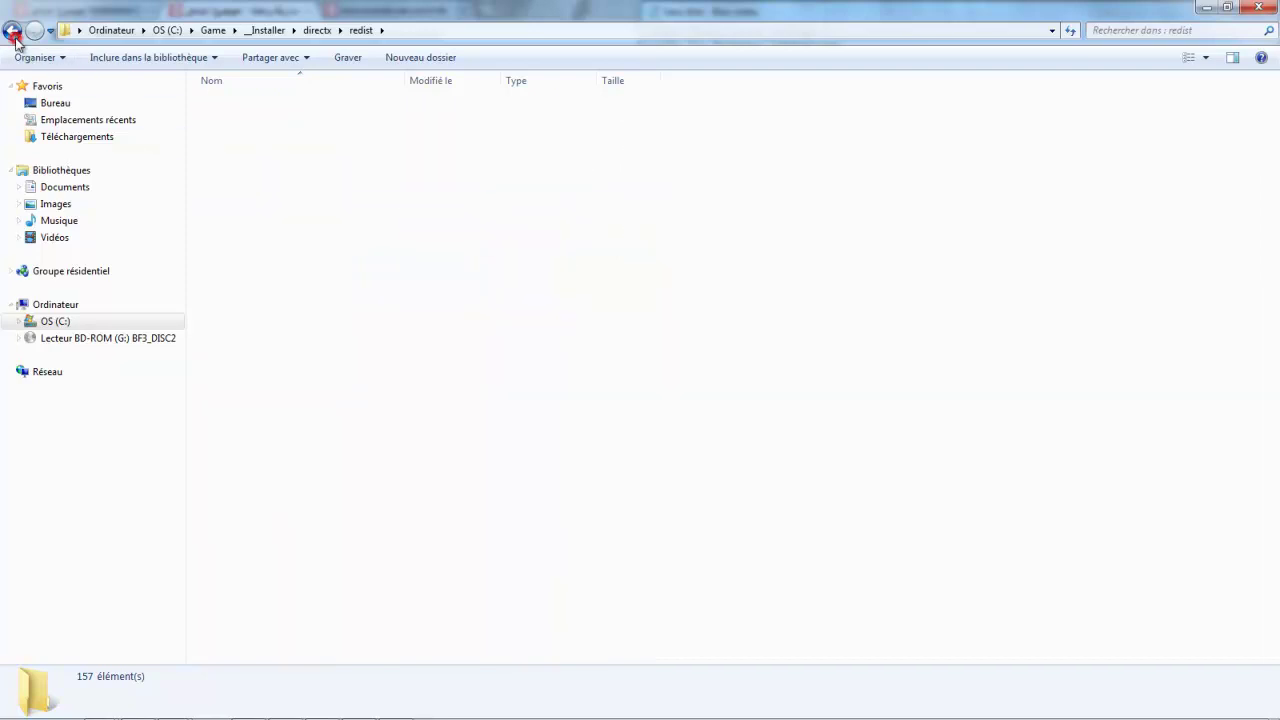
click(13, 32)
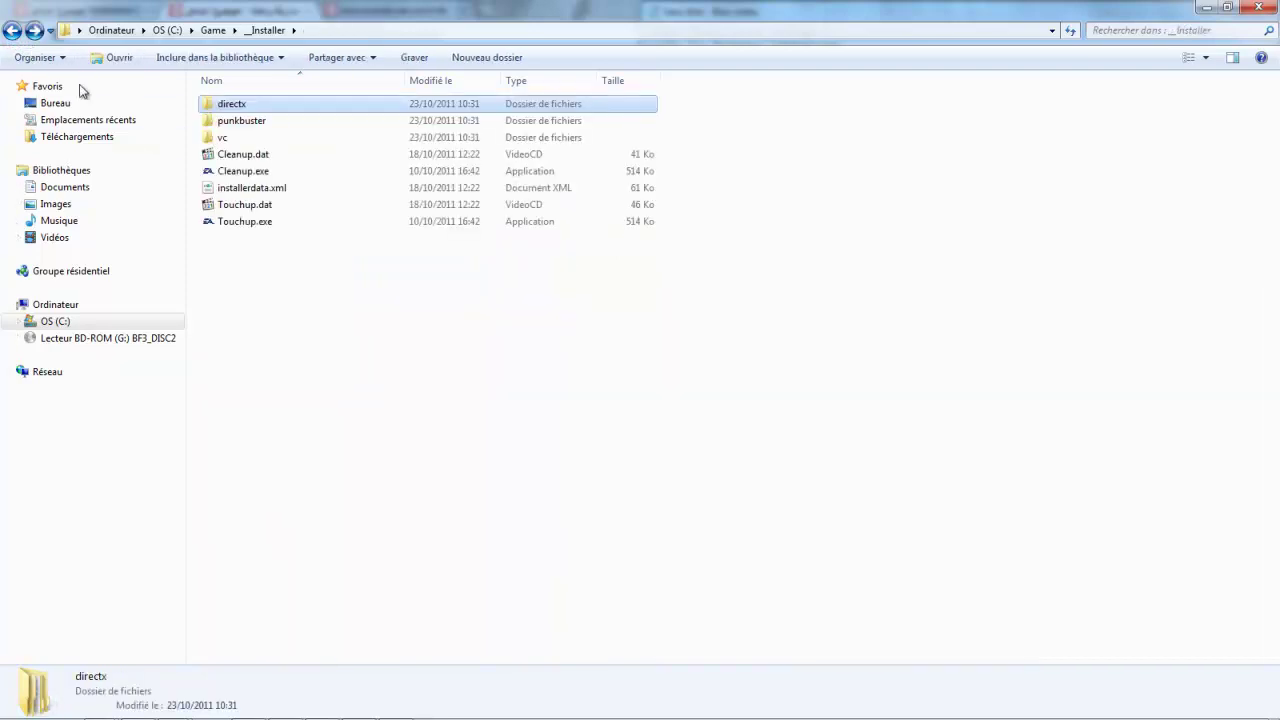
double_click(220, 137)
double_click(218, 108)
double_click(222, 124)
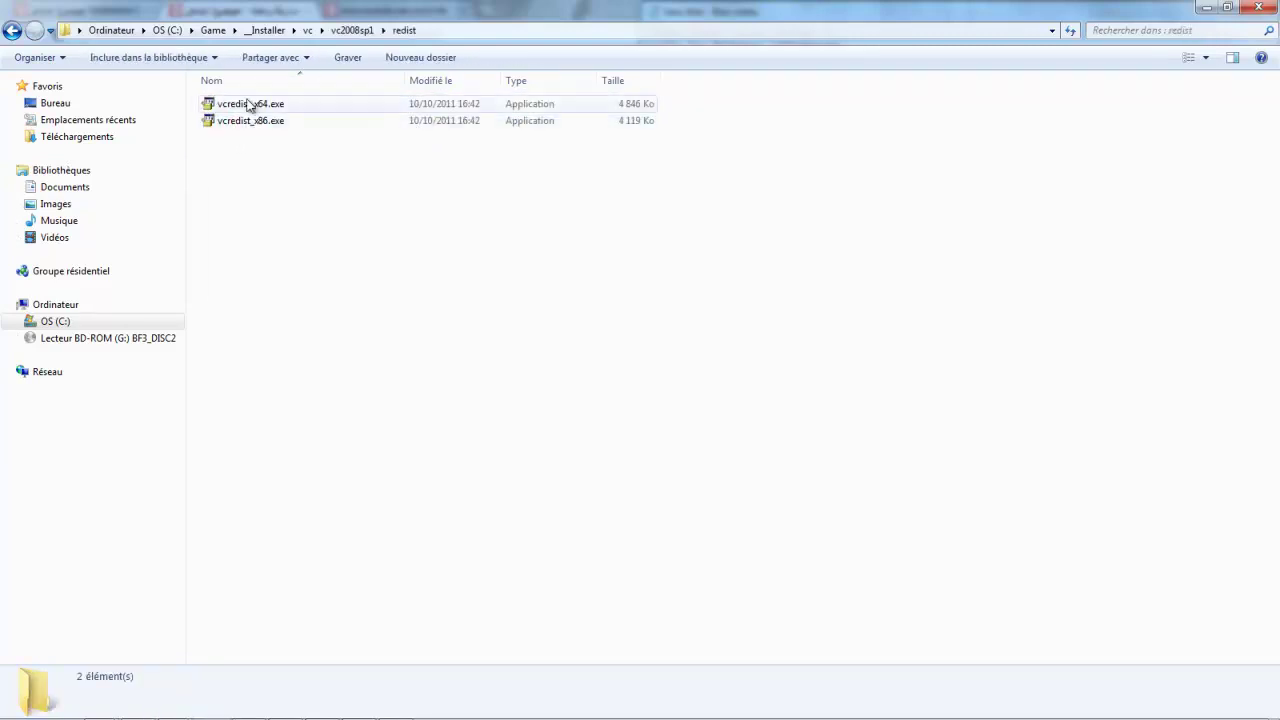
Go back from the redist folder through __Installer and Game to the root of the C: drive.
click(13, 32)
click(13, 32)
click(13, 32)
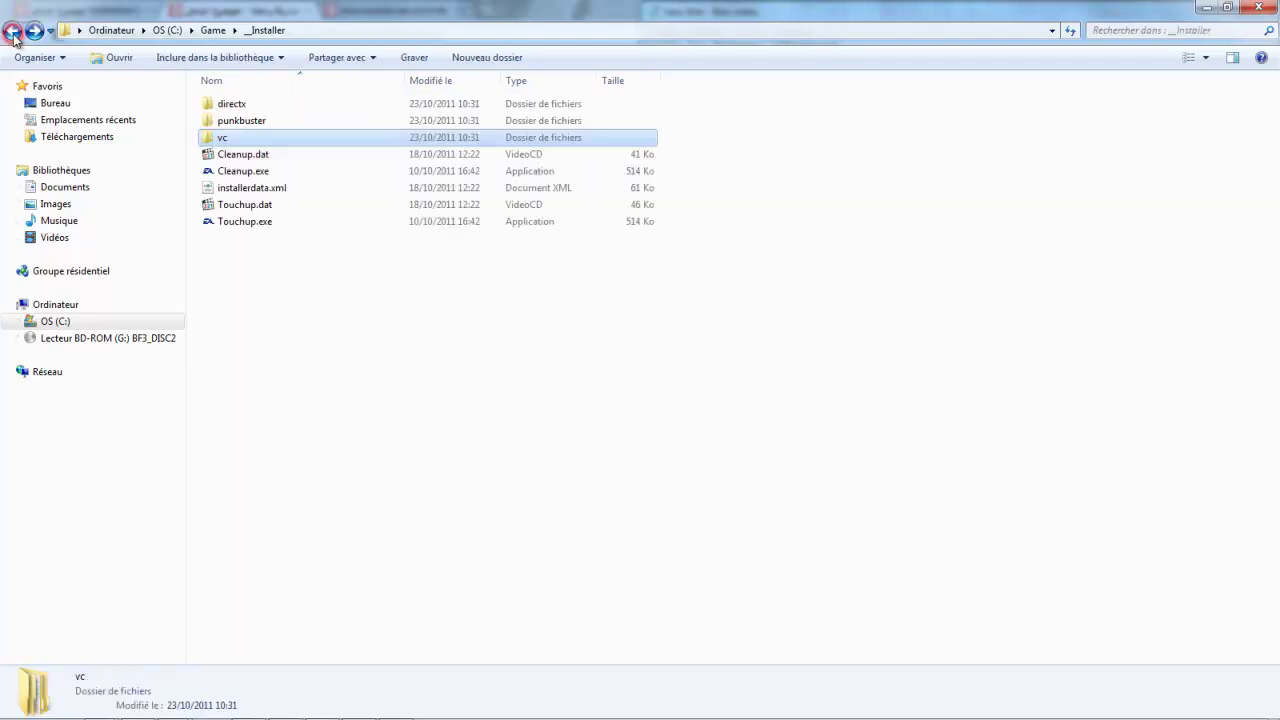
click(13, 32)
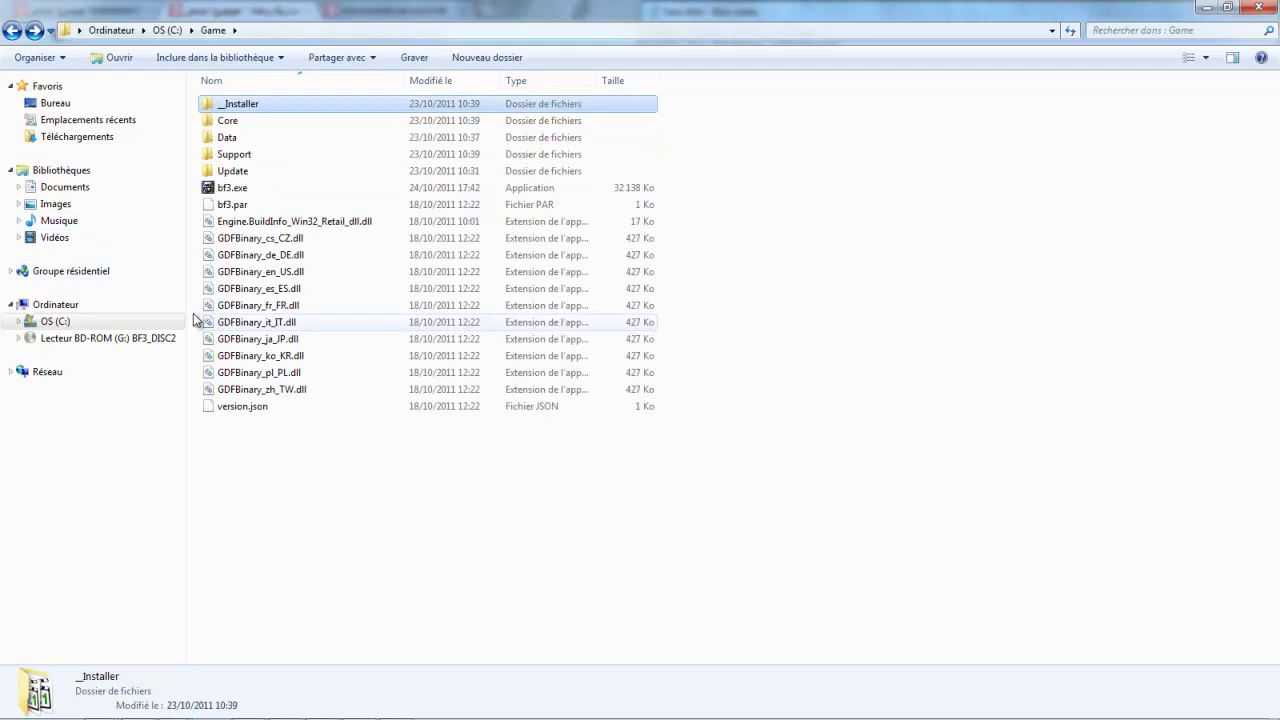
click(10, 36)
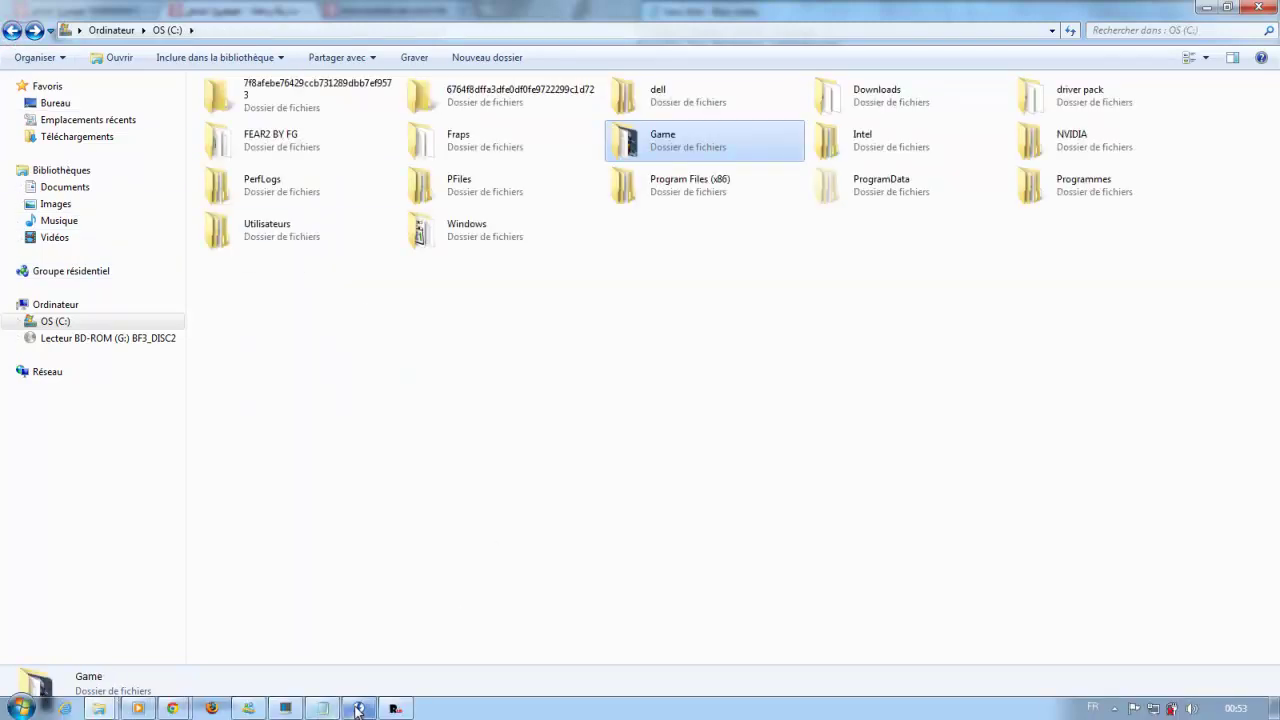
Return to the notes and add the lines "et pour terminer on fait le crack", "fichier dans dvd2" and "copier coller dans le dossier cible".
mouse_move(357, 710)
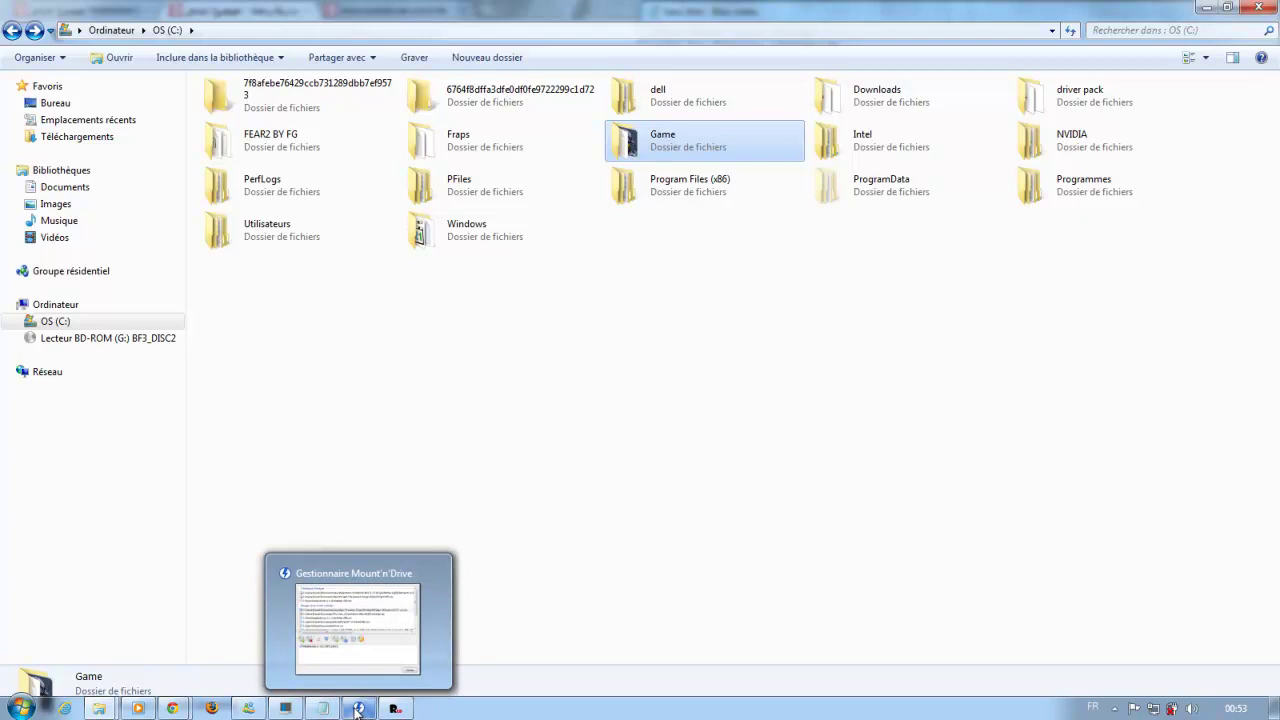
click(322, 708)
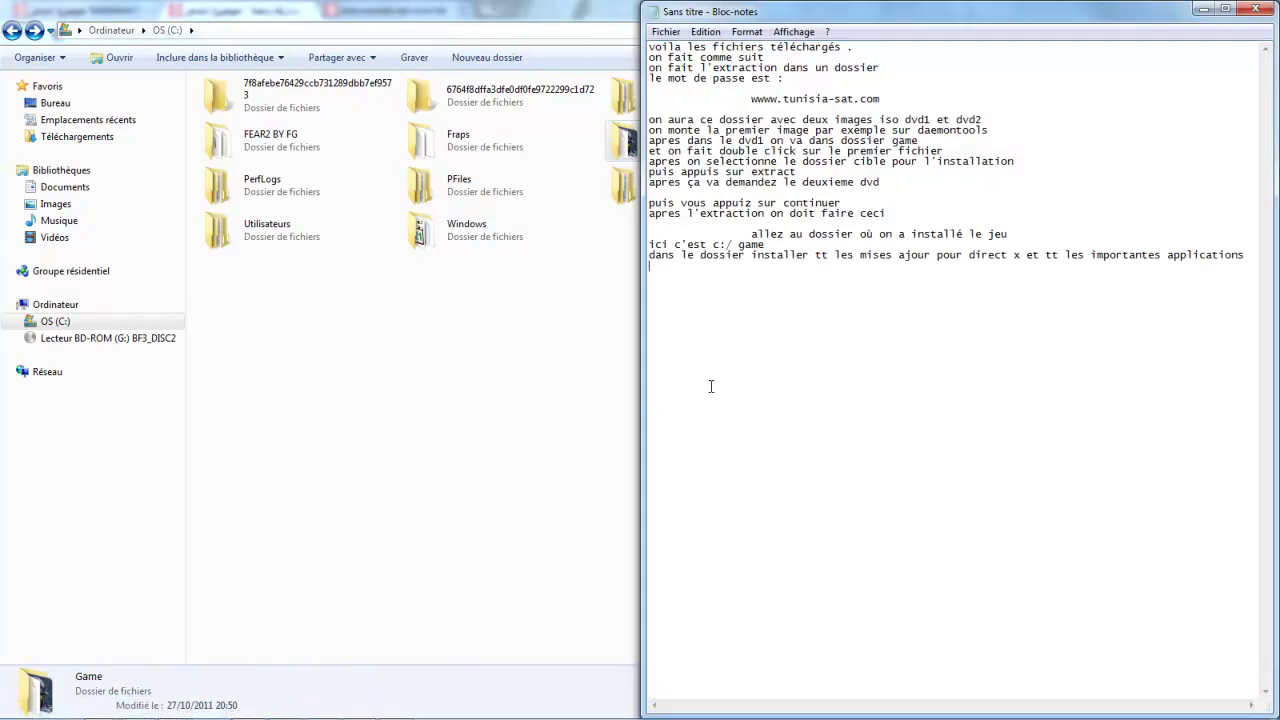
text(pour termi)
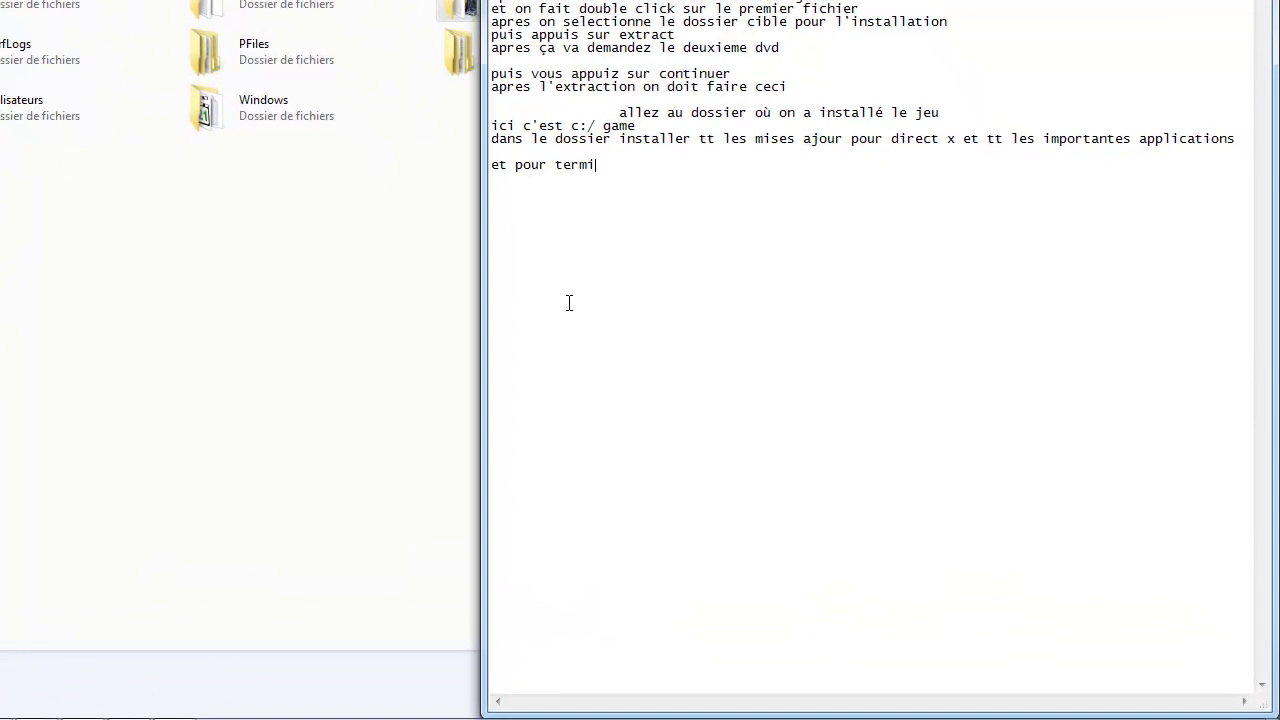
text(ner on fait le cra)
text(chier dans)
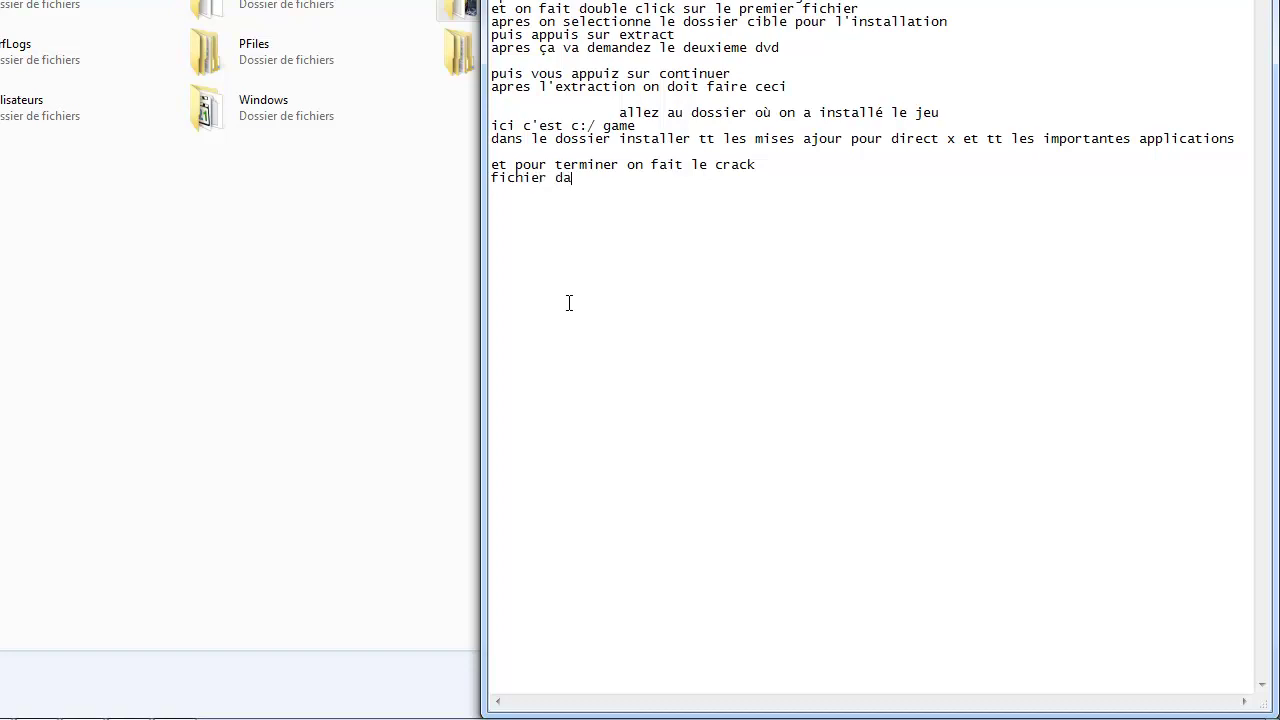
text( dvd2 cop)
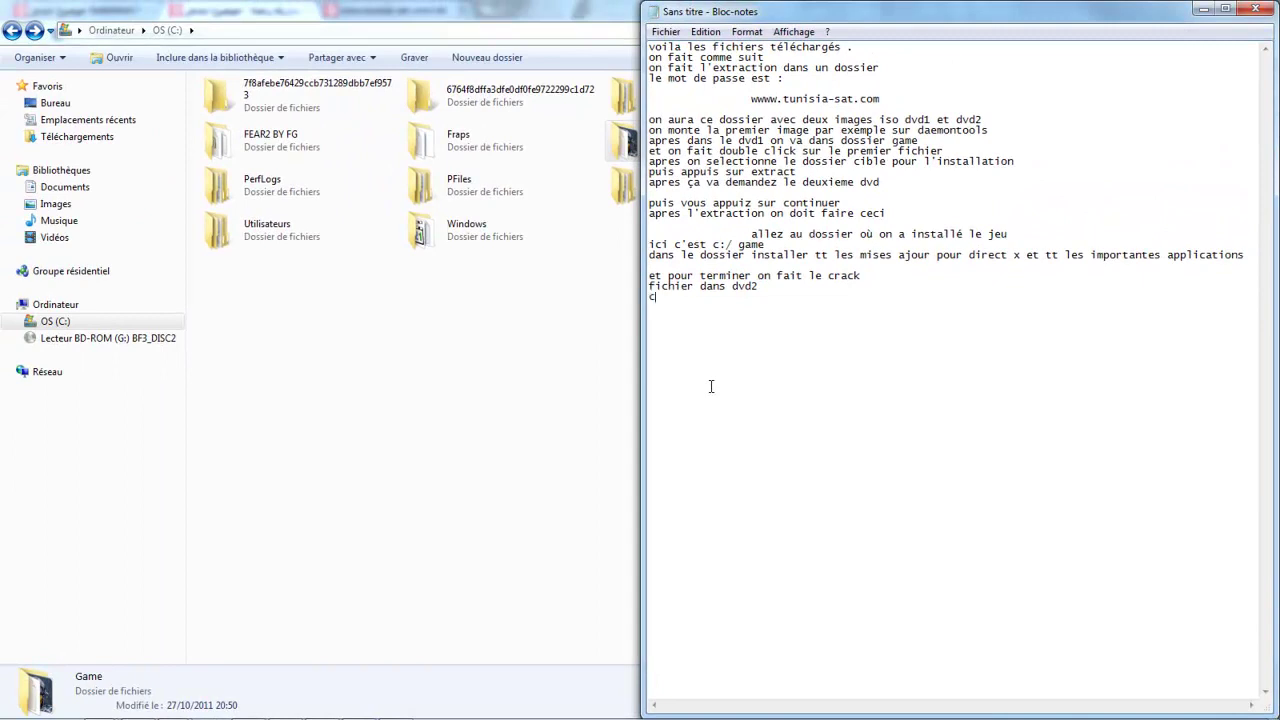
text(ier coller dans le dossier cible)
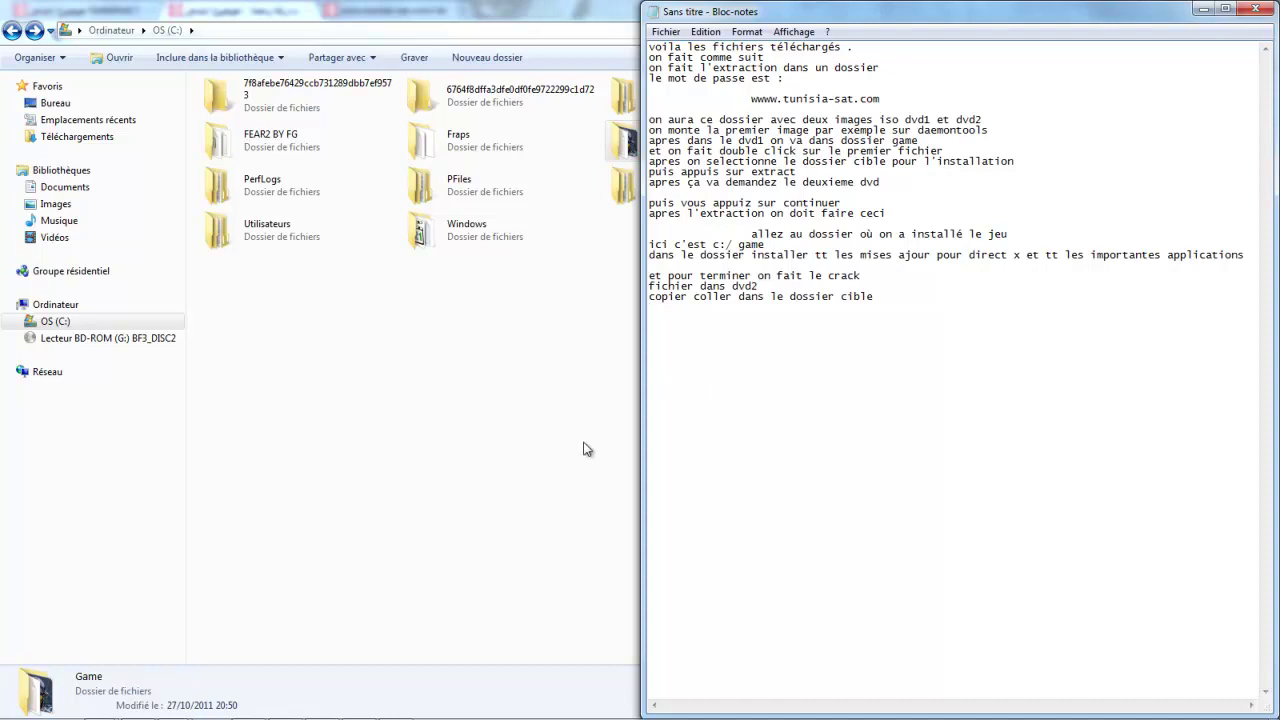
Switch to the Downloads window and check the DVD2 folder inside the extracted Battlefield 3 release folder.
mouse_move(148, 711)
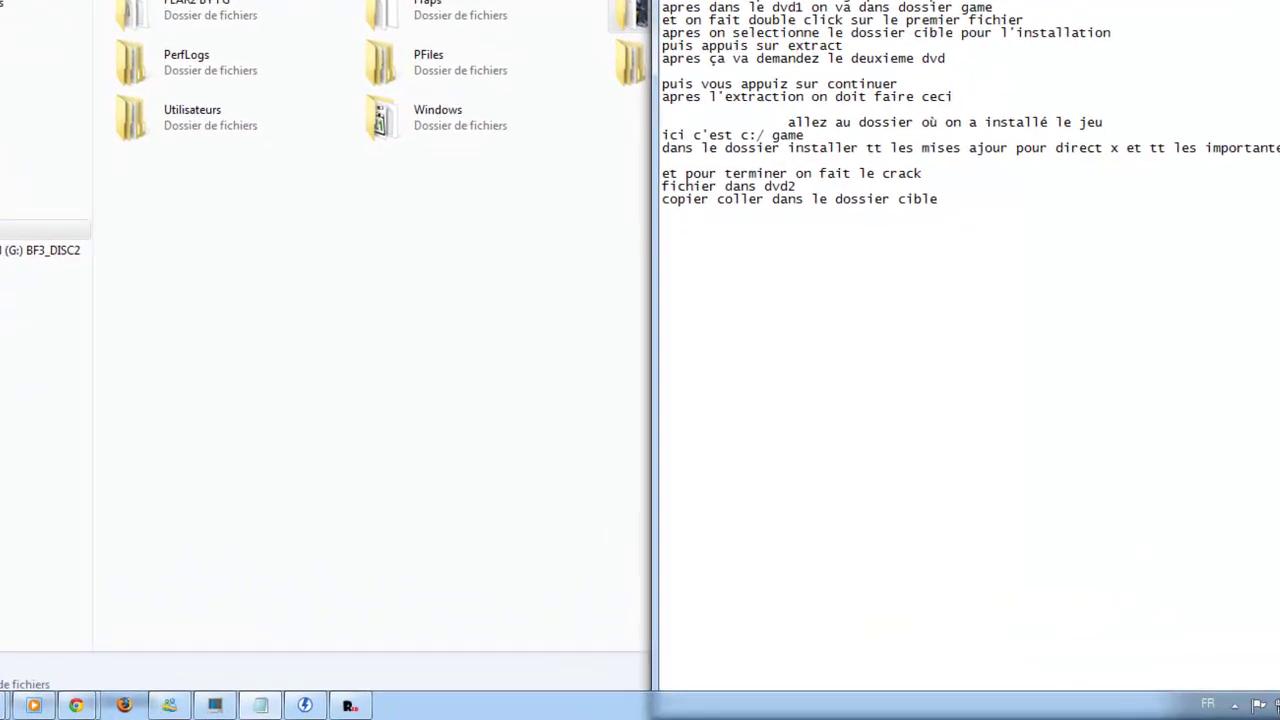
mouse_move(88, 708)
mouse_move(119, 618)
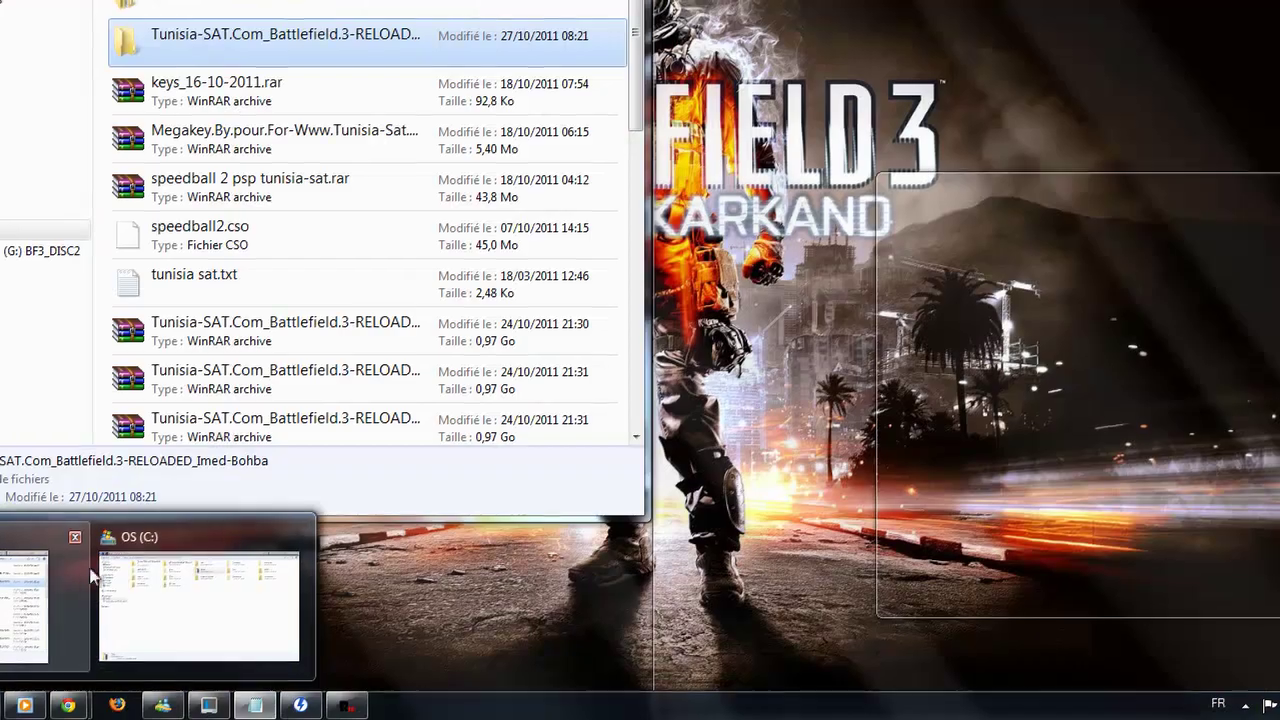
mouse_move(199, 564)
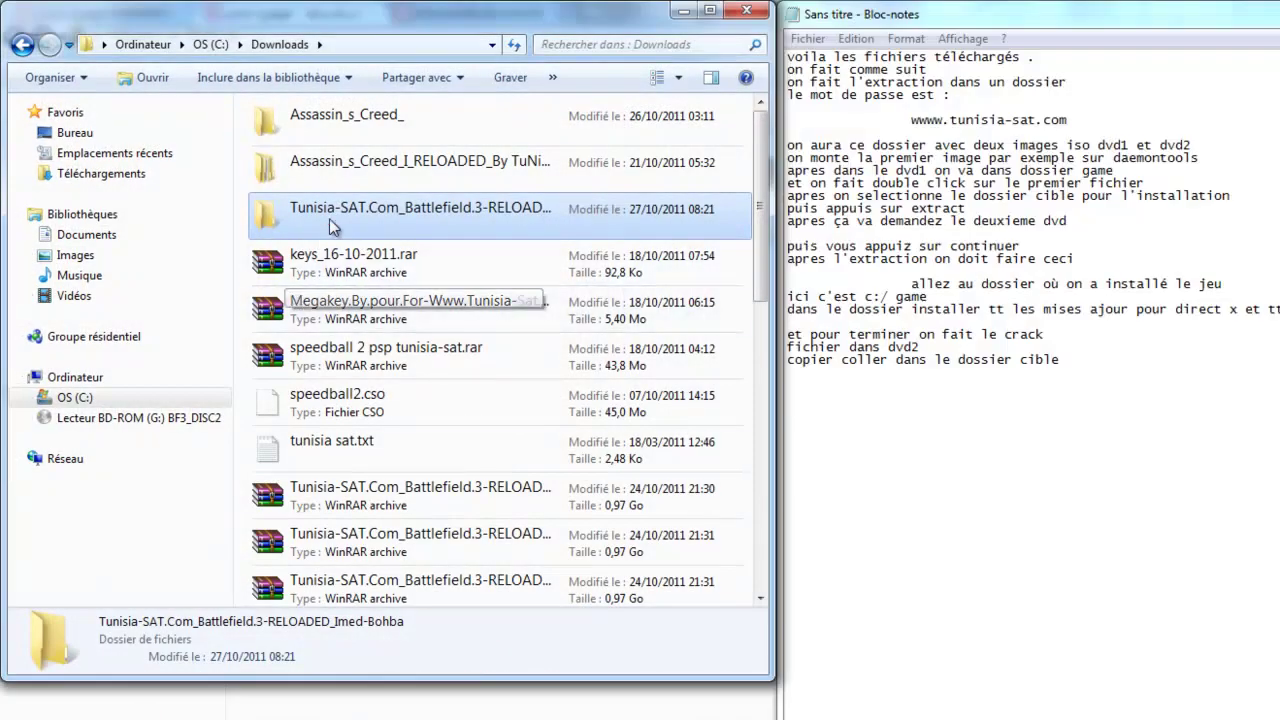
double_click(331, 217)
double_click(281, 153)
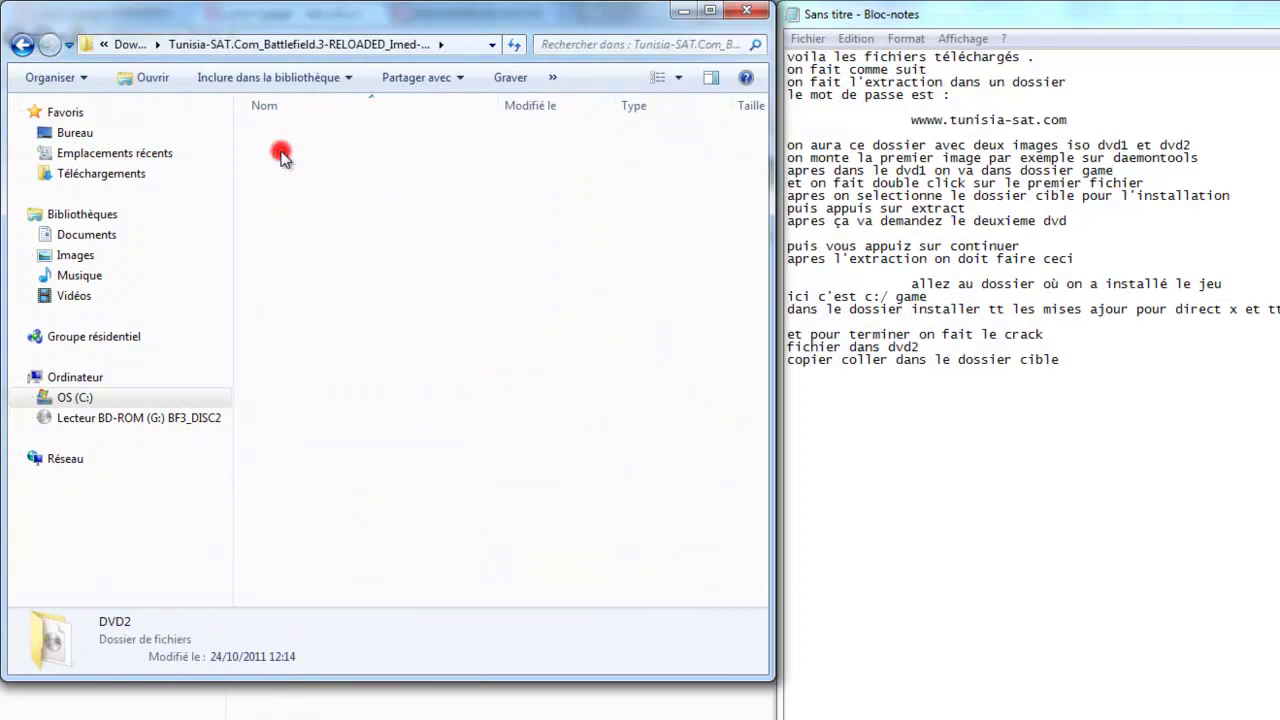
click(22, 44)
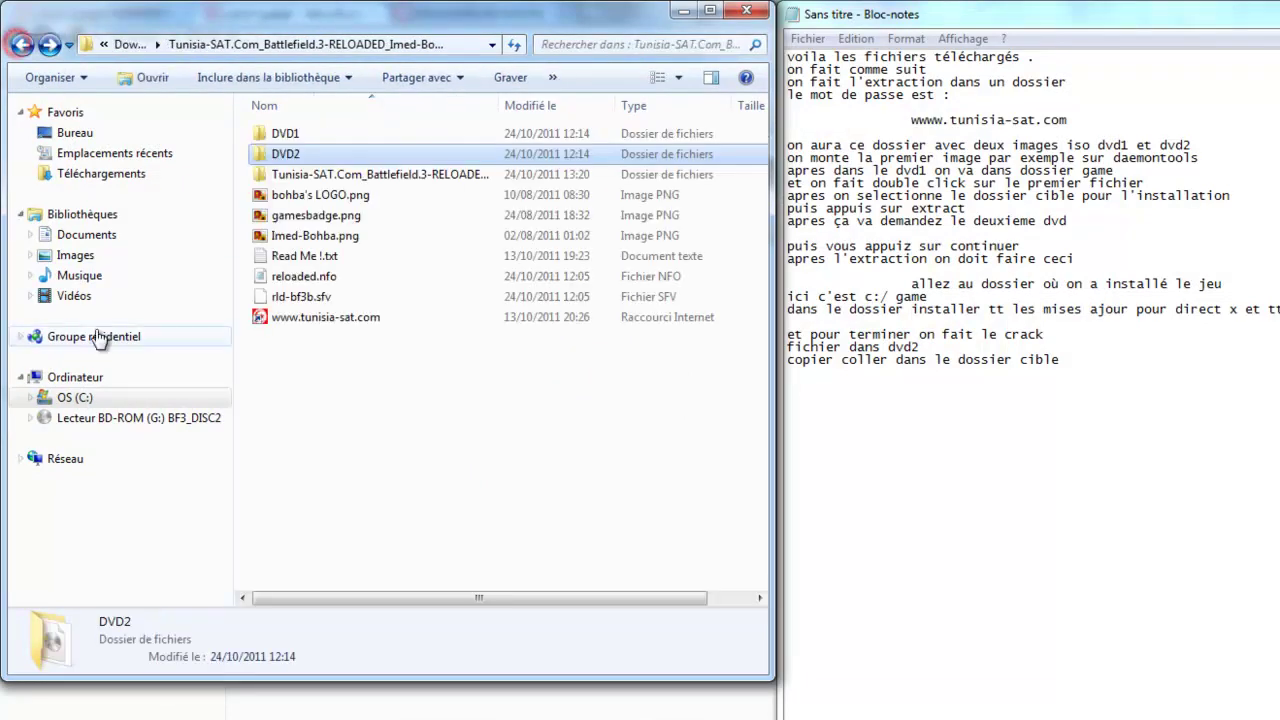
Open the Crack folder on the mounted BF3_DISC2 drive and copy bf3.exe.
click(101, 418)
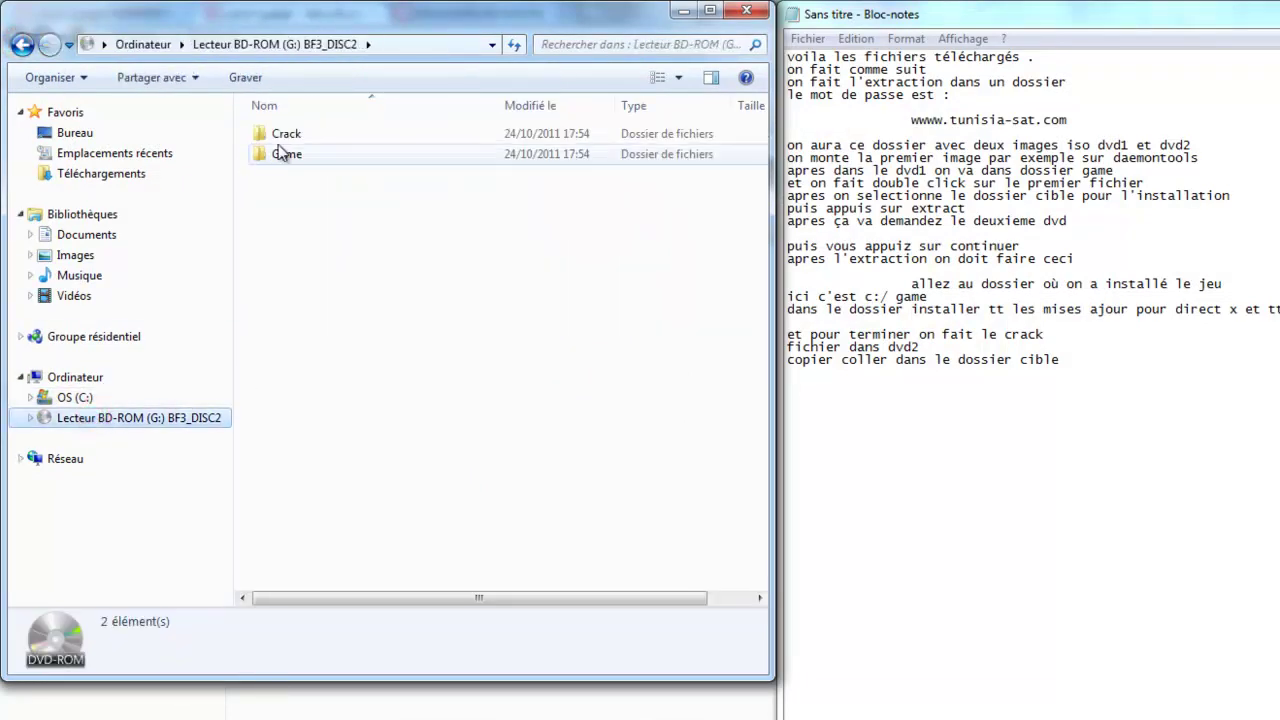
click(65, 380)
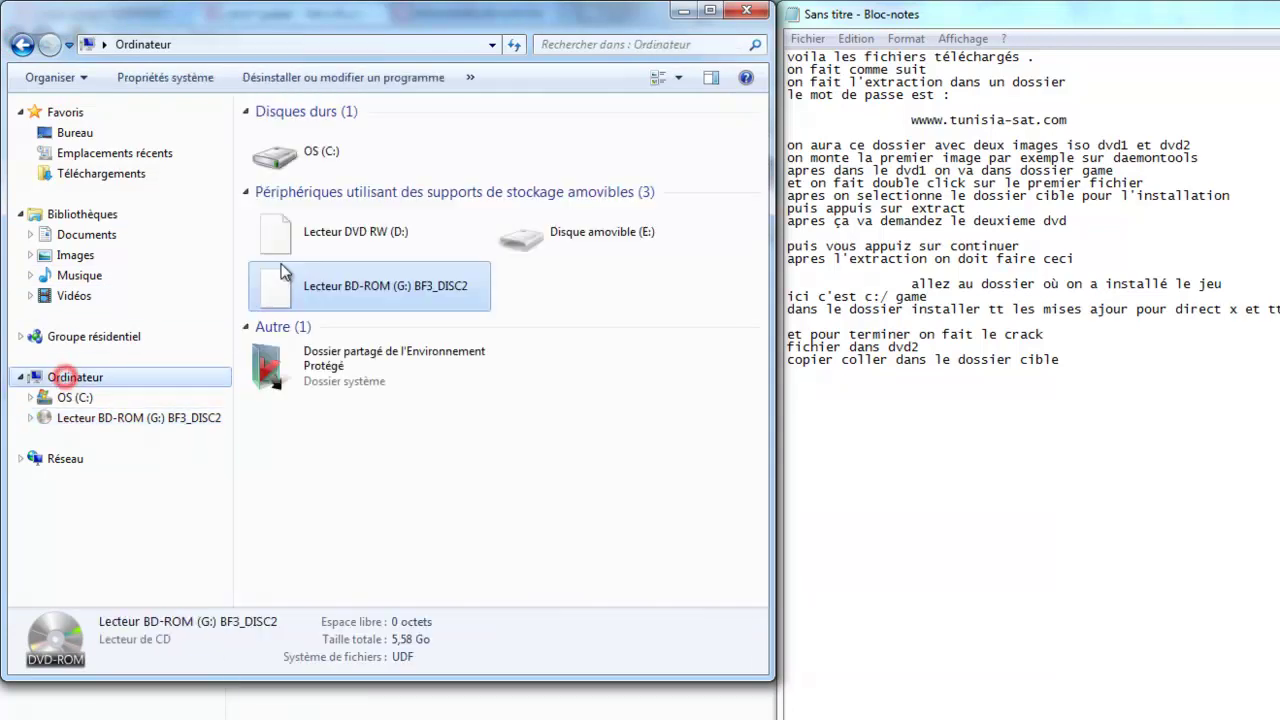
double_click(302, 291)
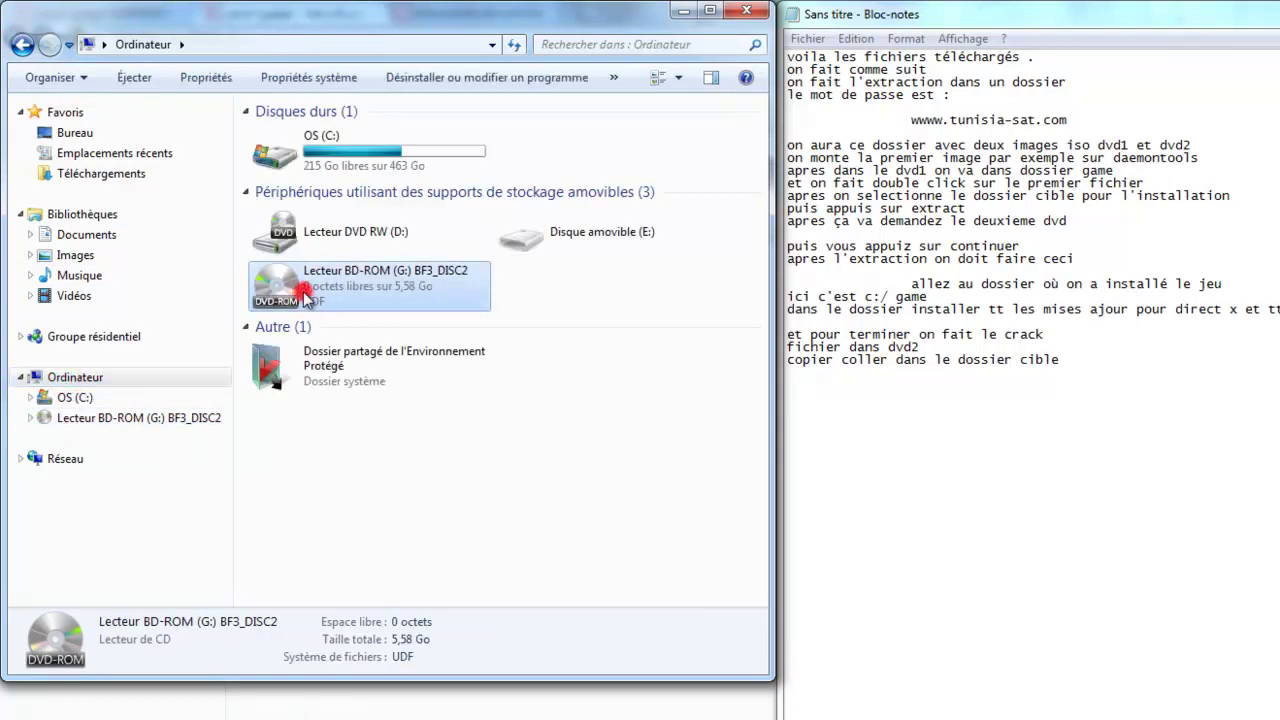
double_click(282, 136)
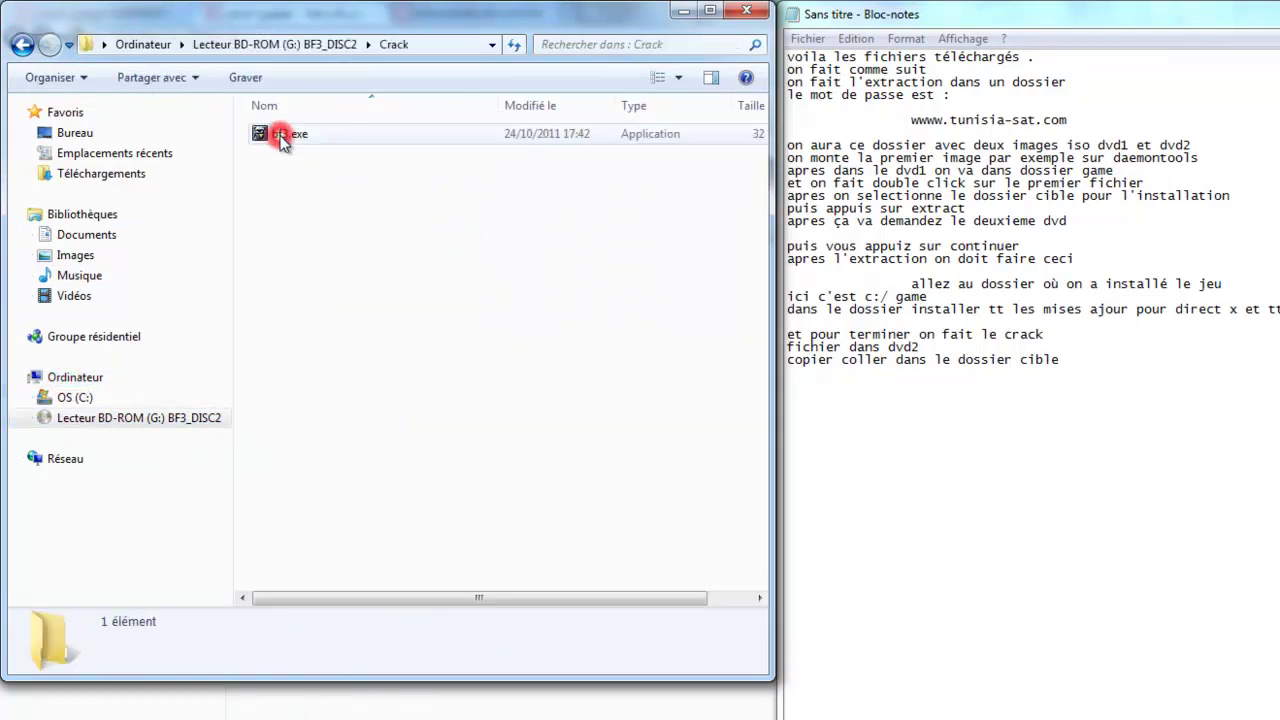
click(284, 135)
right_click(284, 136)
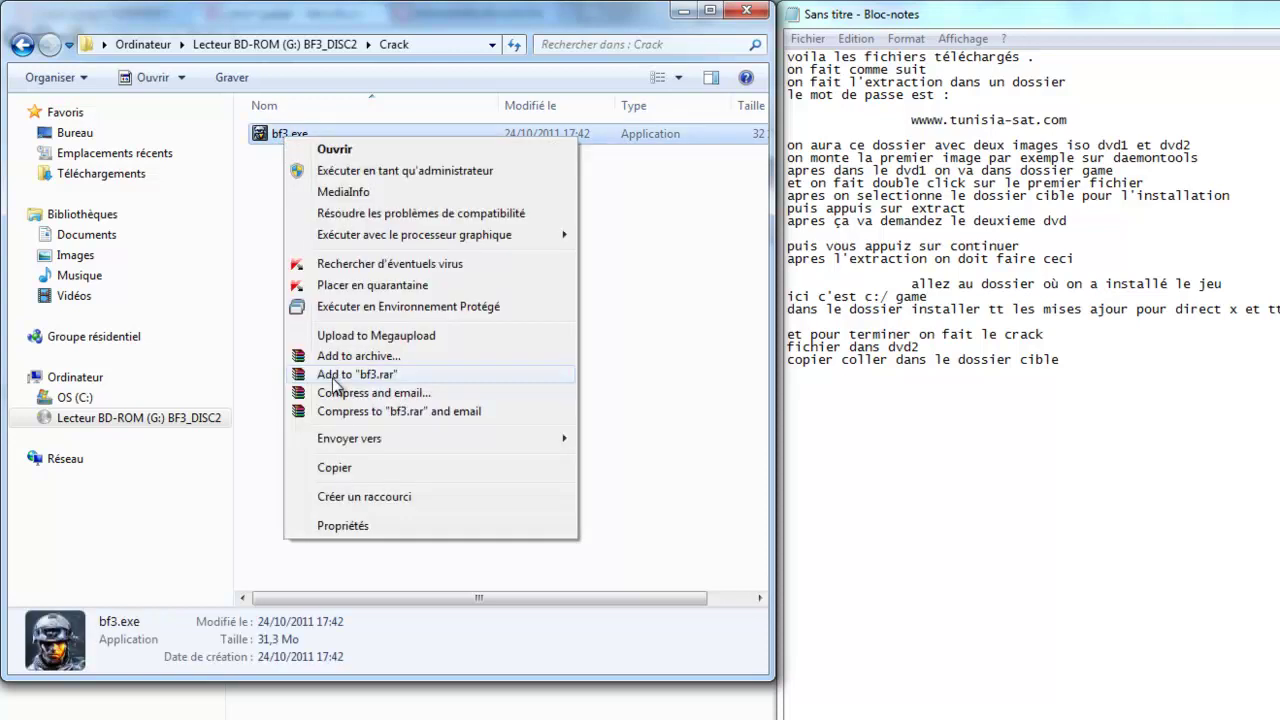
click(340, 470)
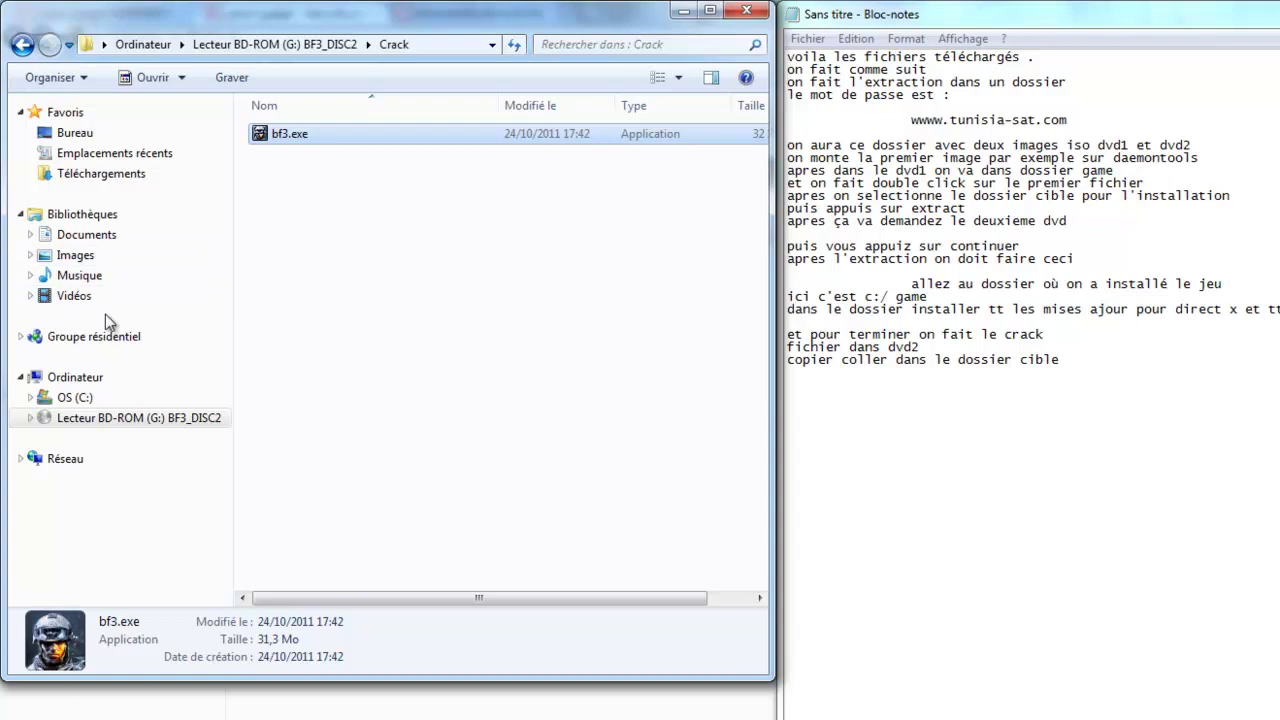
Open the Game folder on the C: drive to paste the copied bf3.exe there.
click(84, 398)
double_click(522, 290)
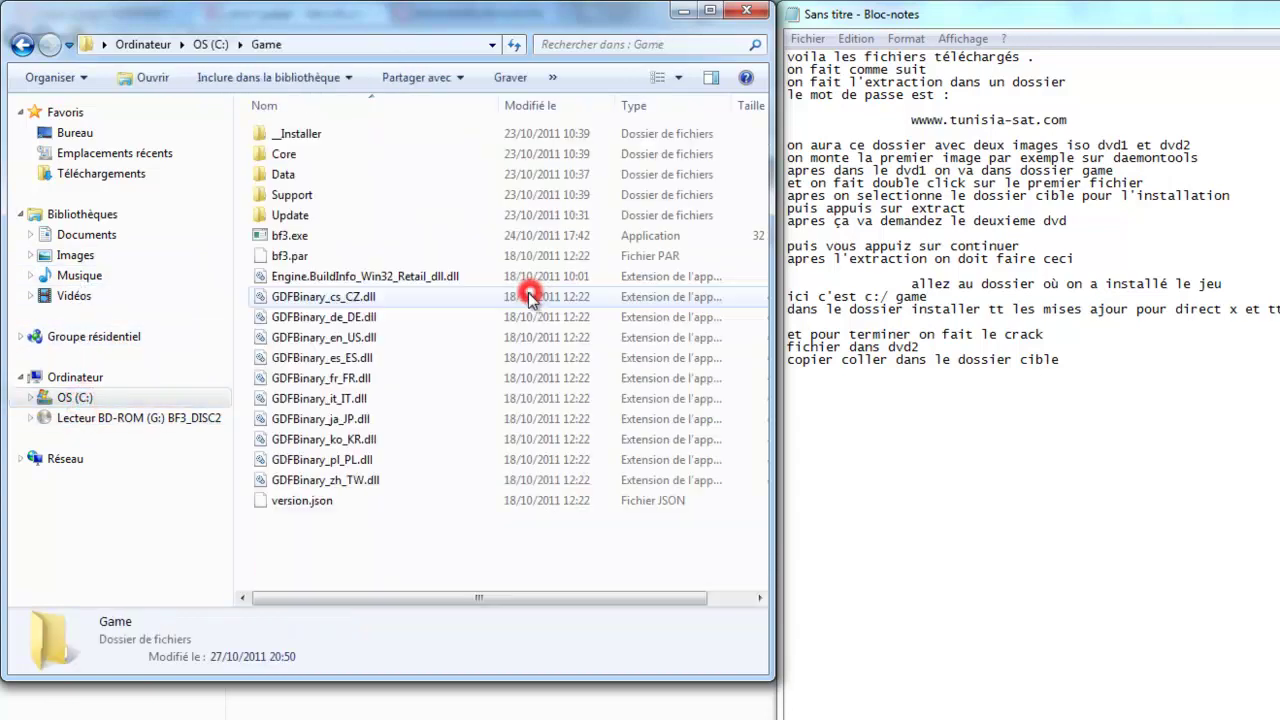
right_click(314, 534)
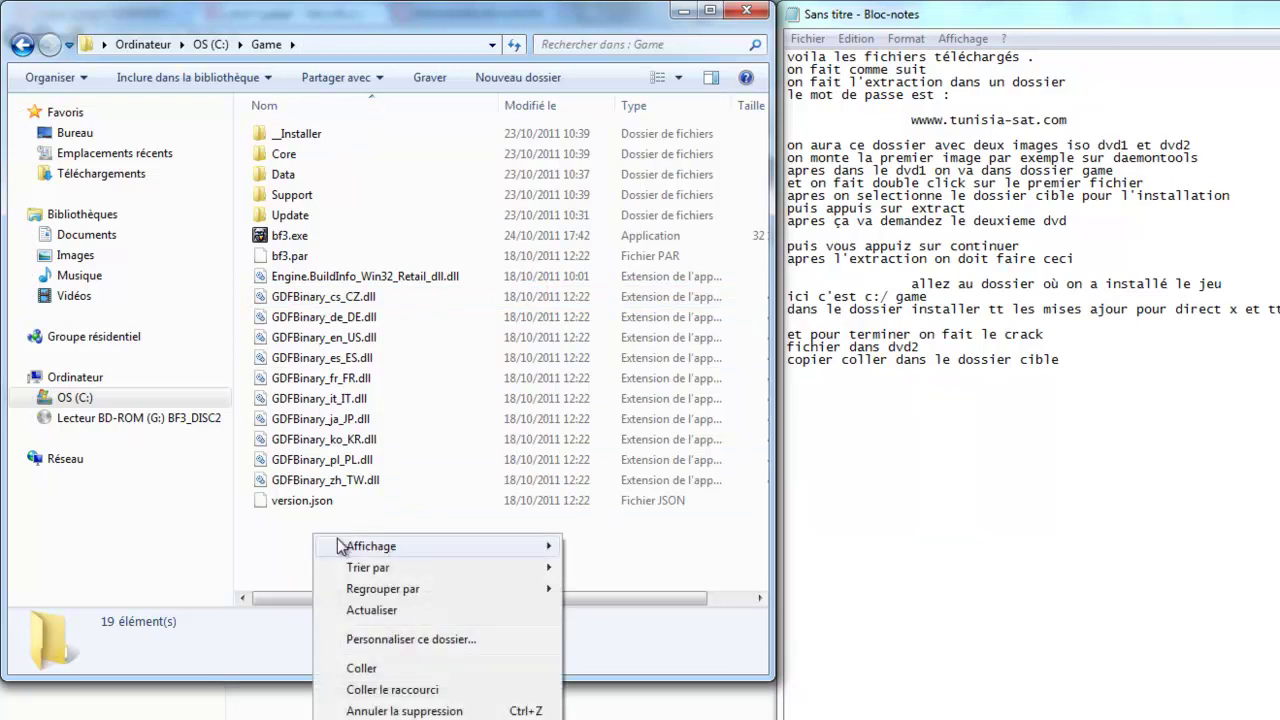